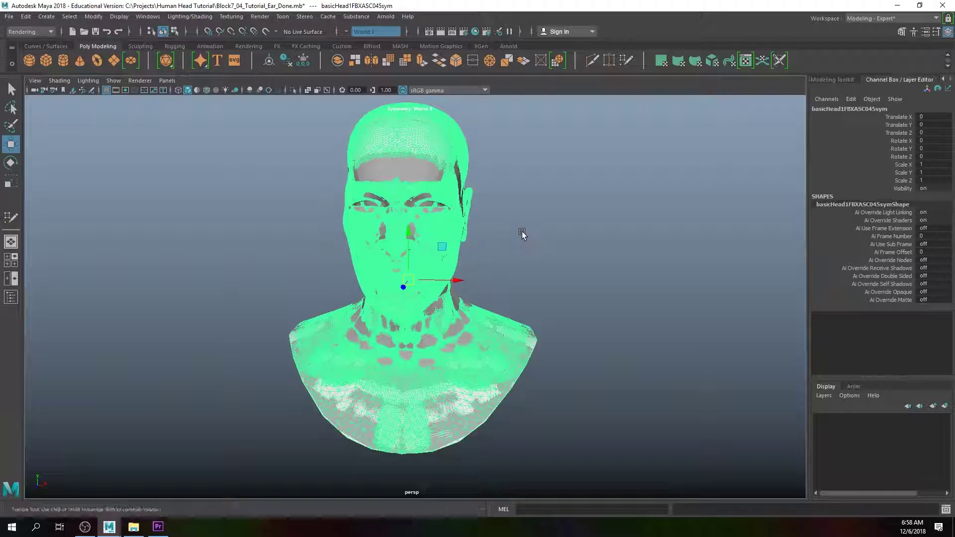
- Put the high-resolution head on a new display layer named Hi_Res_Mesh and hide that layer
{"action": "middle_click_drag", "start_coordinate": [444, 256], "coordinate": [439, 331], "text": "alt"}
{"action": "scroll", "coordinate": [441, 250], "scroll_direction": "up", "scroll_amount": 2}
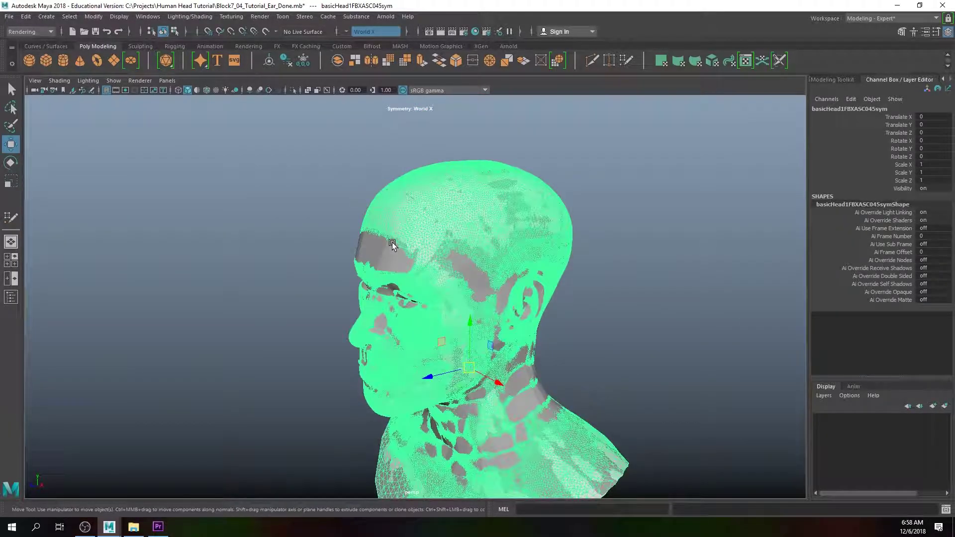
{"action": "left_click", "coordinate": [825, 396]}
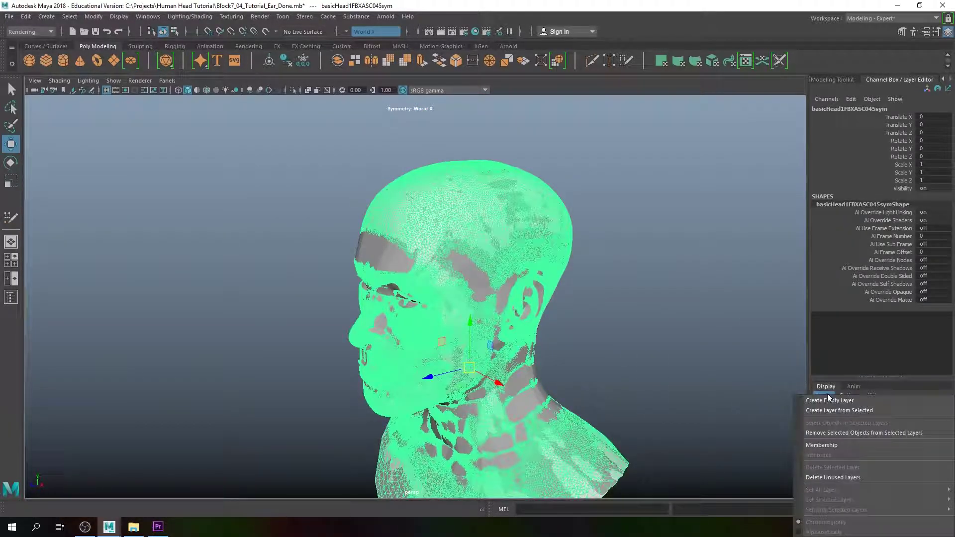
{"action": "left_click", "coordinate": [829, 410]}
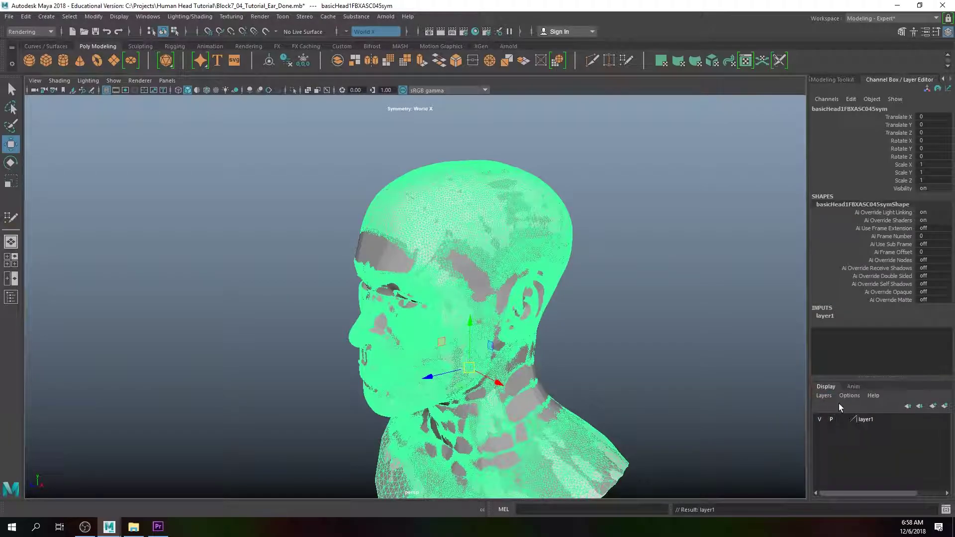
{"action": "double_click", "coordinate": [866, 420]}
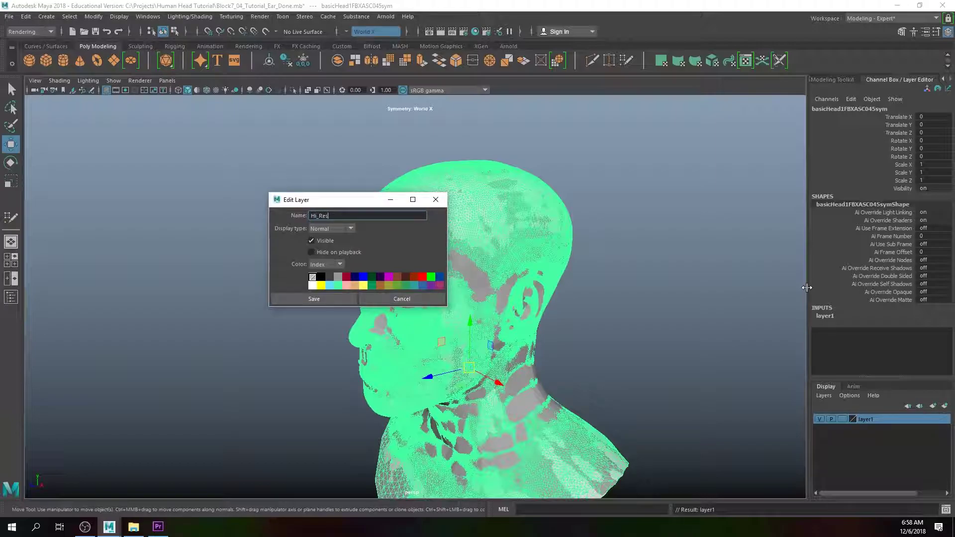
{"action": "left_click", "coordinate": [295, 300]}
{"action": "left_click", "coordinate": [819, 419]}
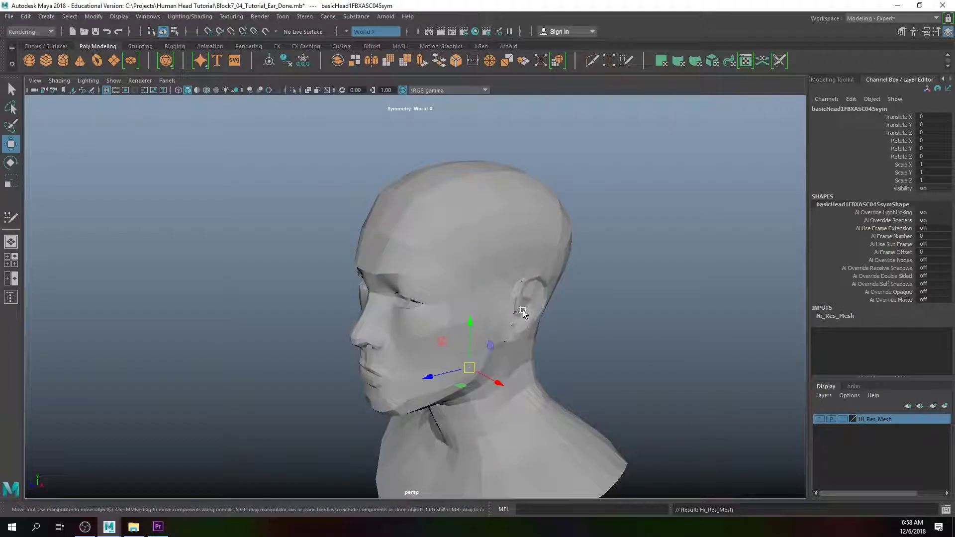
- Select the low-poly head and delete its construction history
{"action": "left_click", "coordinate": [497, 270]}
{"action": "left_click_drag", "start_coordinate": [564, 319], "coordinate": [467, 306], "text": "alt"}
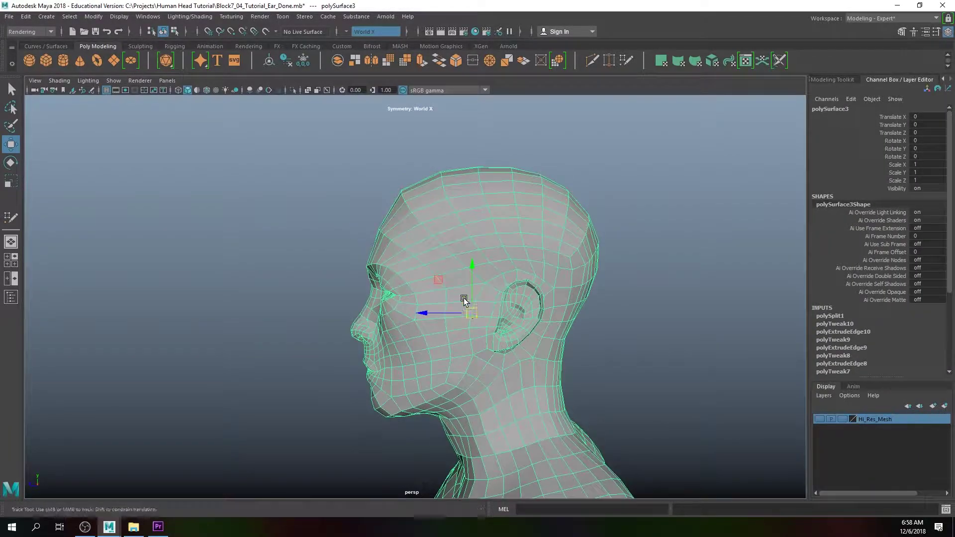
{"action": "middle_click_drag", "start_coordinate": [468, 307], "coordinate": [431, 244], "text": "alt"}
{"action": "mouse_move", "coordinate": [949, 270]}
{"action": "left_mouse_down"}
{"action": "mouse_move", "coordinate": [949, 347]}
{"action": "mouse_move", "coordinate": [950, 269]}
{"action": "left_mouse_up"}
{"action": "left_click", "coordinate": [23, 18]}
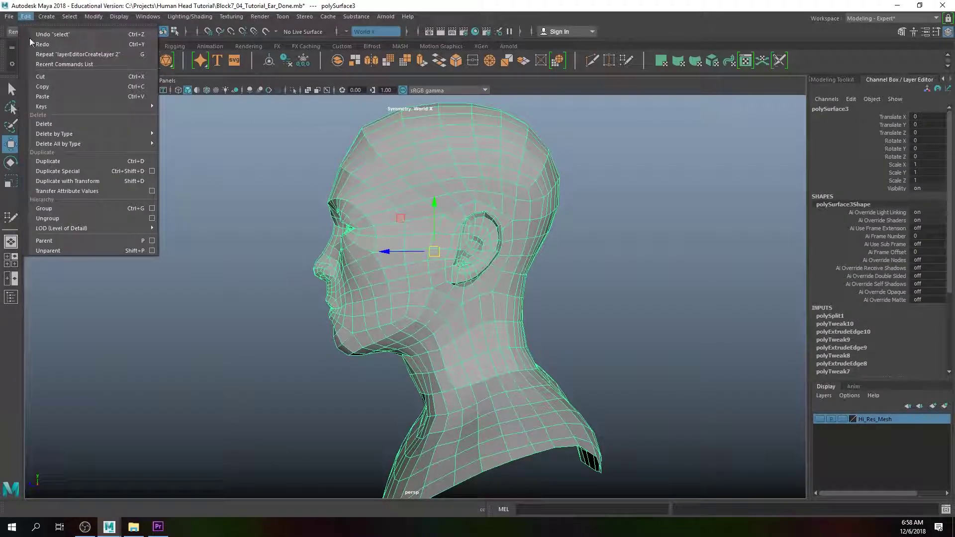
{"action": "mouse_move", "coordinate": [63, 132]}
{"action": "left_click", "coordinate": [188, 143]}
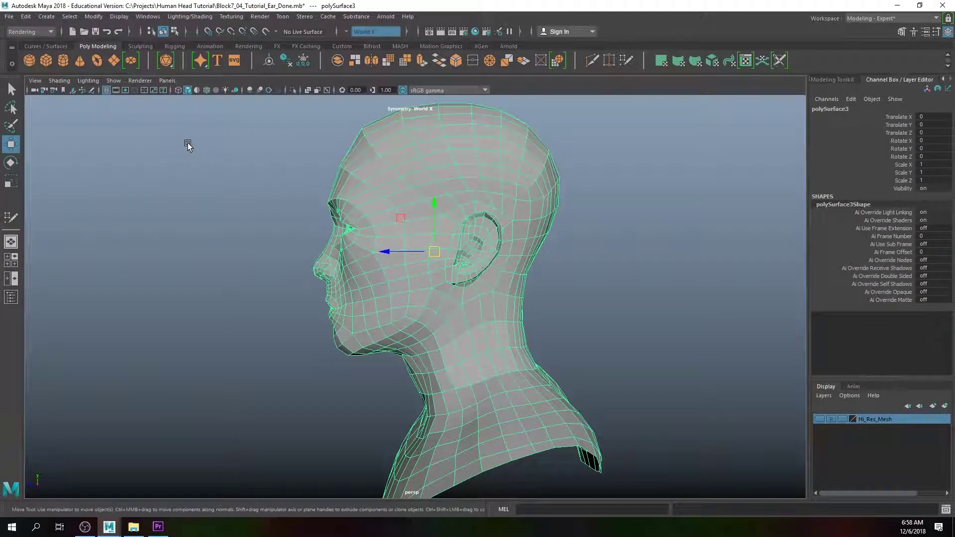
- Switch to the Modeling menu set and open the UV Editor for the low-poly head
{"action": "left_click_drag", "start_coordinate": [424, 211], "coordinate": [394, 211], "text": "alt"}
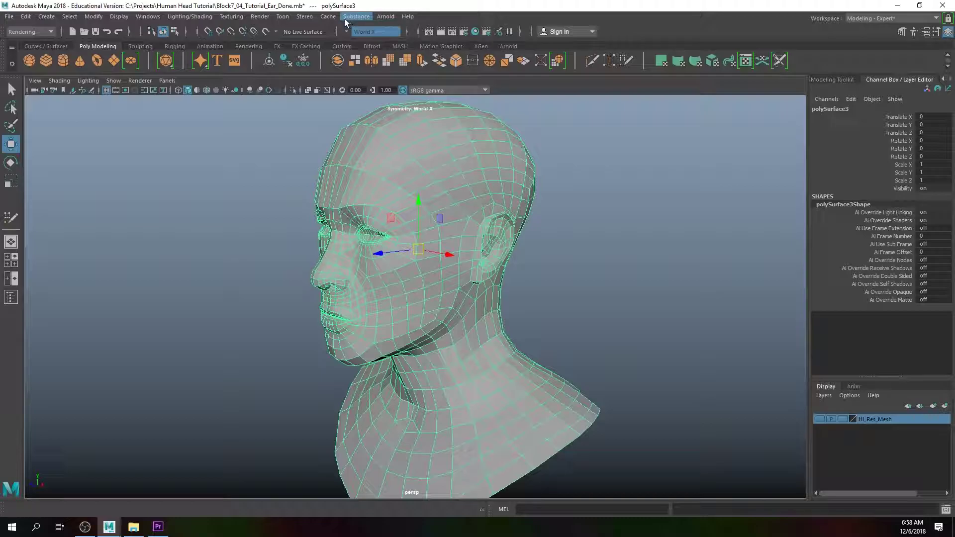
{"action": "left_click", "coordinate": [45, 32]}
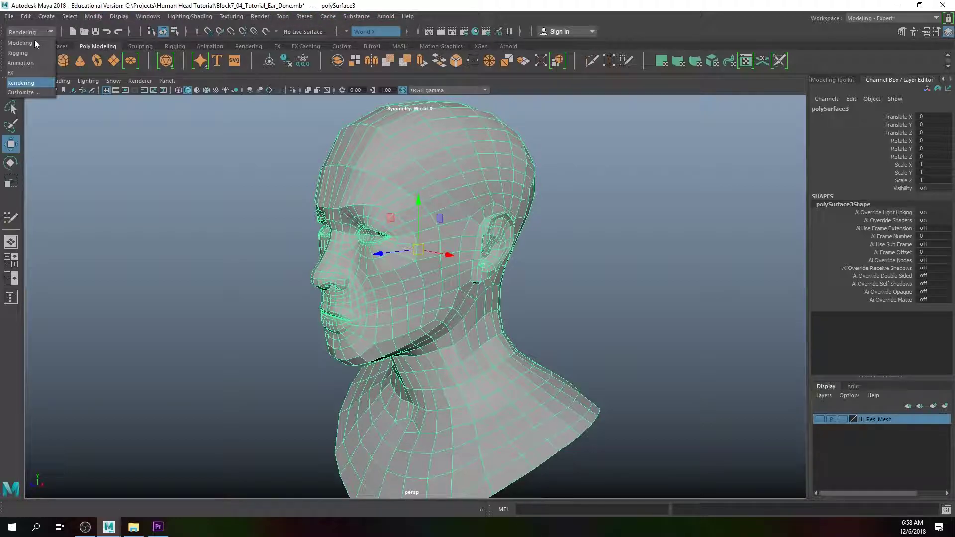
{"action": "left_click", "coordinate": [25, 42]}
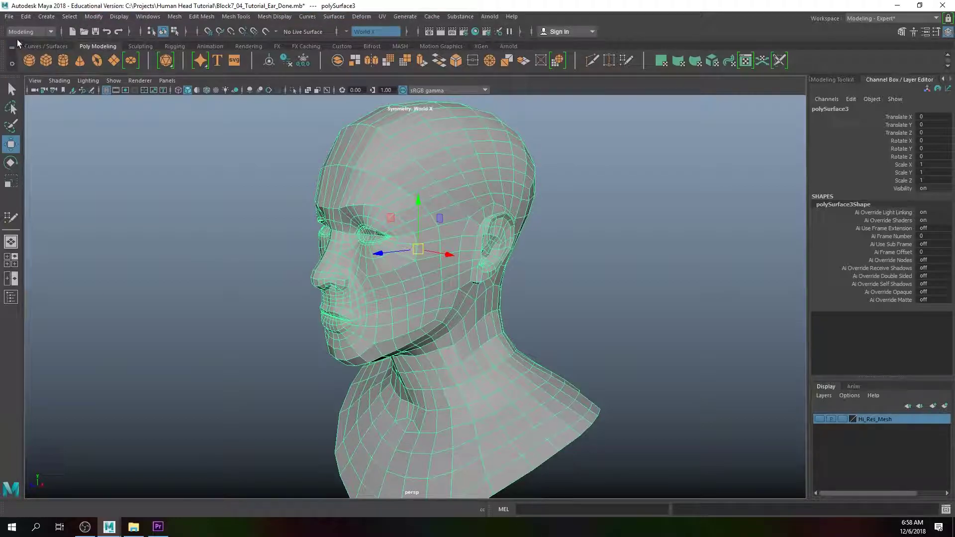
{"action": "left_click", "coordinate": [382, 17]}
{"action": "left_click", "coordinate": [406, 39]}
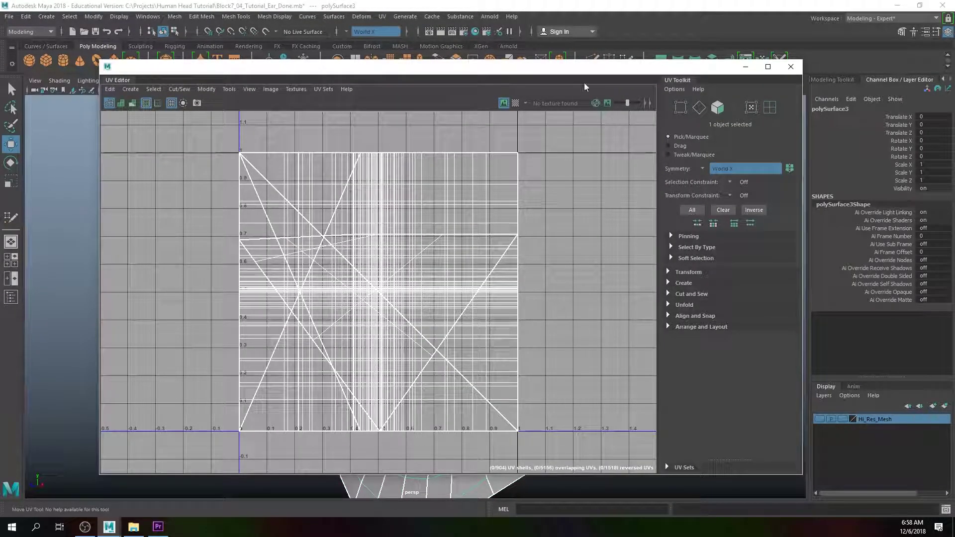
- Shrink the UV Editor window beside the viewport, hide the Channel Box and Attribute Editor, and frame the head in the freed space
{"action": "left_click_drag", "start_coordinate": [611, 71], "coordinate": [582, 71]}
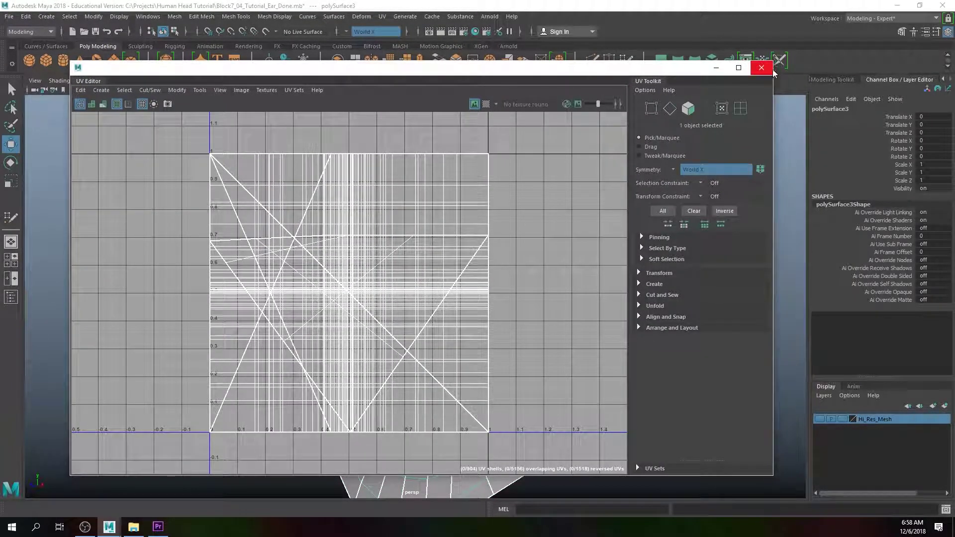
{"action": "left_click_drag", "start_coordinate": [774, 75], "coordinate": [632, 74]}
{"action": "left_click_drag", "start_coordinate": [497, 68], "coordinate": [429, 70]}
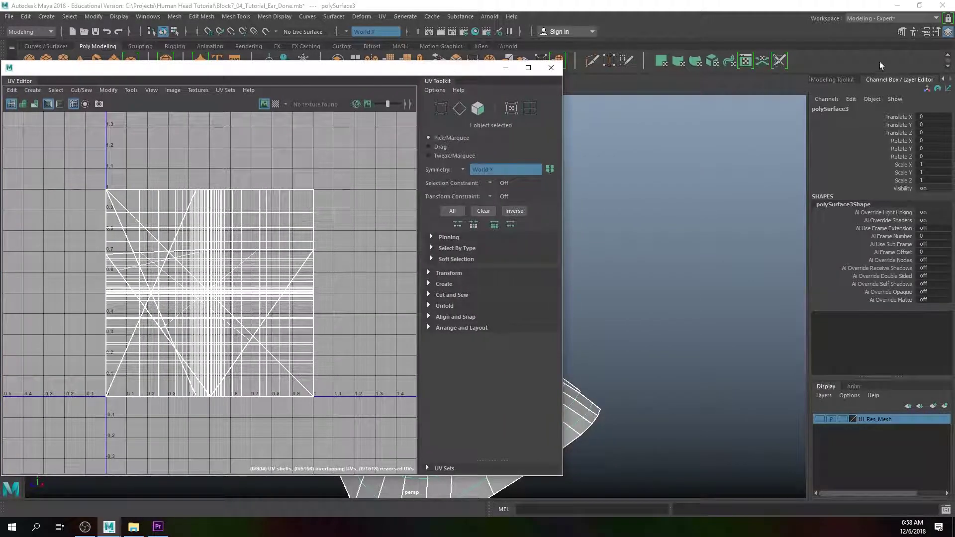
{"action": "left_click", "coordinate": [947, 32]}
{"action": "left_click", "coordinate": [924, 32]}
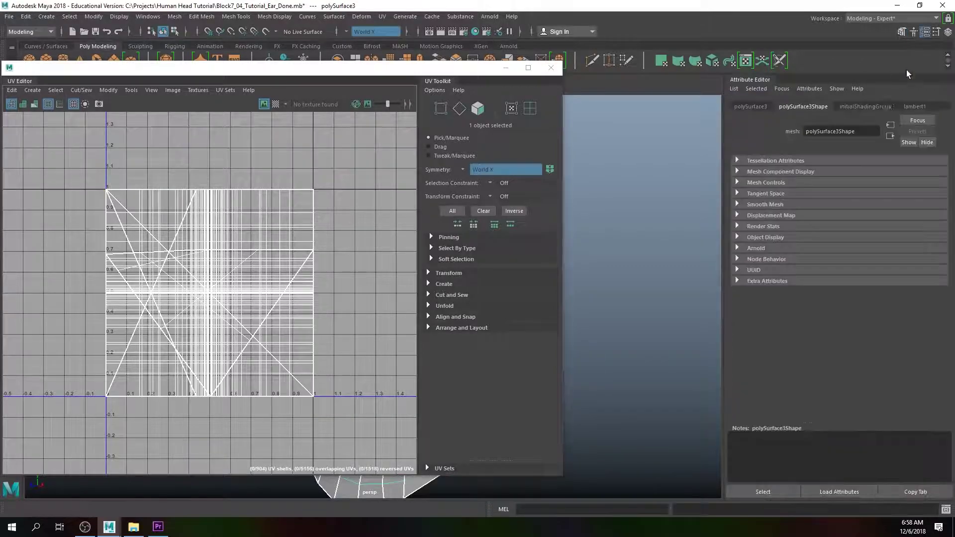
{"action": "left_click", "coordinate": [921, 34]}
{"action": "left_click_drag", "start_coordinate": [789, 145], "coordinate": [725, 172], "text": "alt"}
{"action": "middle_click_drag", "start_coordinate": [630, 197], "coordinate": [810, 195], "text": "alt"}
{"action": "left_click_drag", "start_coordinate": [701, 230], "coordinate": [719, 228], "text": "alt"}
- Select all of the head's existing UVs and delete them
{"action": "right_click_drag", "start_coordinate": [274, 226], "coordinate": [222, 206]}
{"action": "left_click_drag", "start_coordinate": [364, 444], "coordinate": [365, 444]}
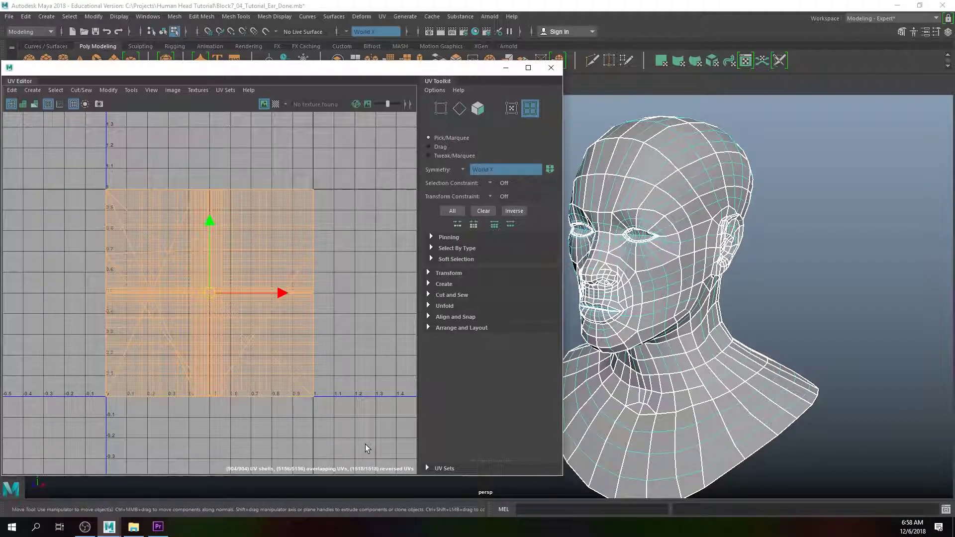
{"action": "left_click", "coordinate": [366, 445]}
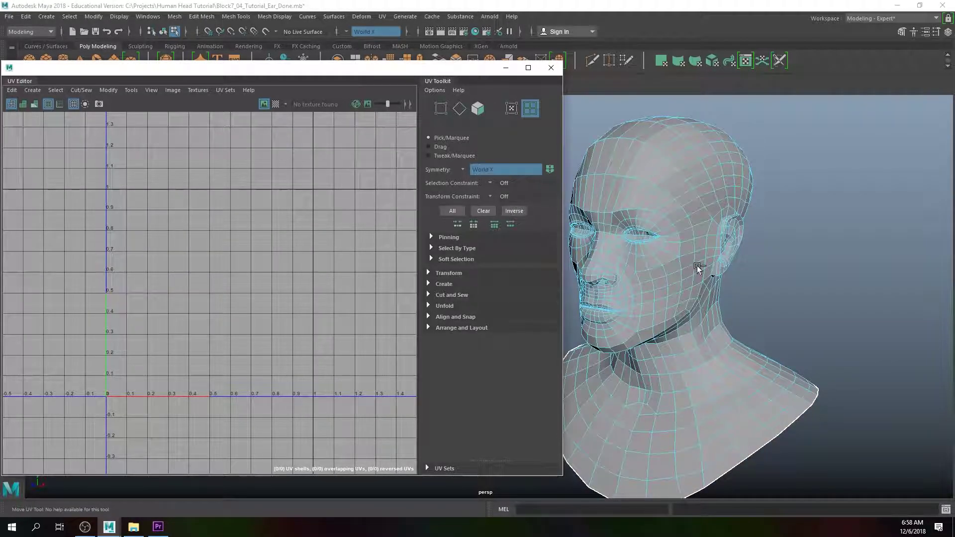
- Select all faces of the head in a side-on perspective view
{"action": "left_click_drag", "start_coordinate": [696, 266], "coordinate": [668, 263], "text": "alt"}
{"action": "right_click_drag", "start_coordinate": [689, 205], "coordinate": [708, 241]}
{"action": "middle_click_drag", "start_coordinate": [708, 241], "coordinate": [751, 228], "text": "alt"}
{"action": "left_click_drag", "start_coordinate": [750, 228], "coordinate": [693, 224], "text": "alt"}
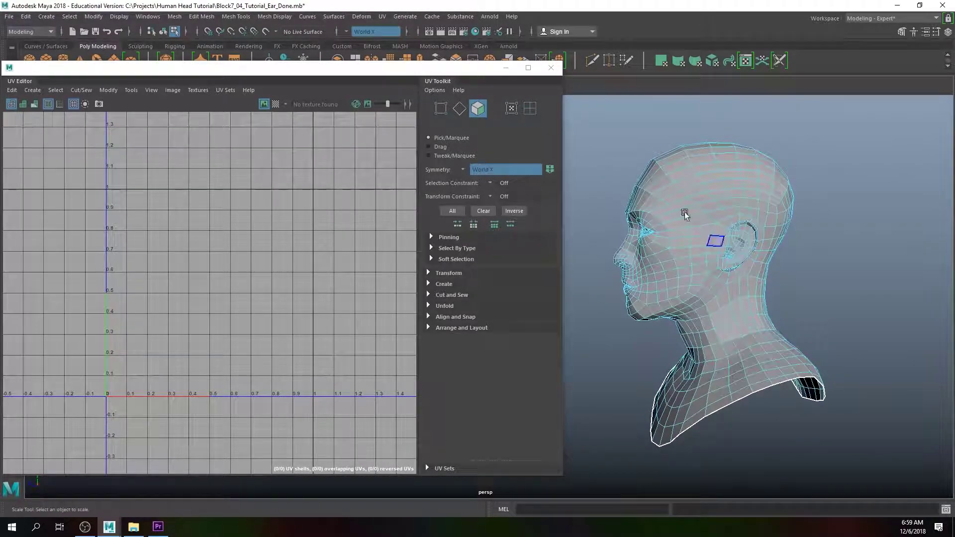
{"action": "middle_click_drag", "start_coordinate": [673, 197], "coordinate": [697, 199], "text": "alt"}
{"action": "left_click_drag", "start_coordinate": [598, 114], "coordinate": [884, 490]}
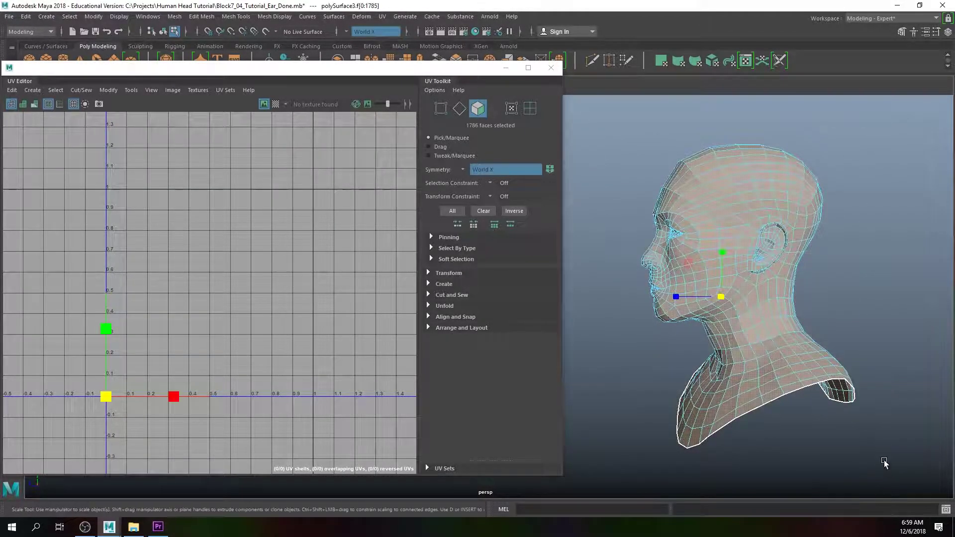
- Create camera-based UVs for the selected faces from the side view
{"action": "key", "text": "space"}
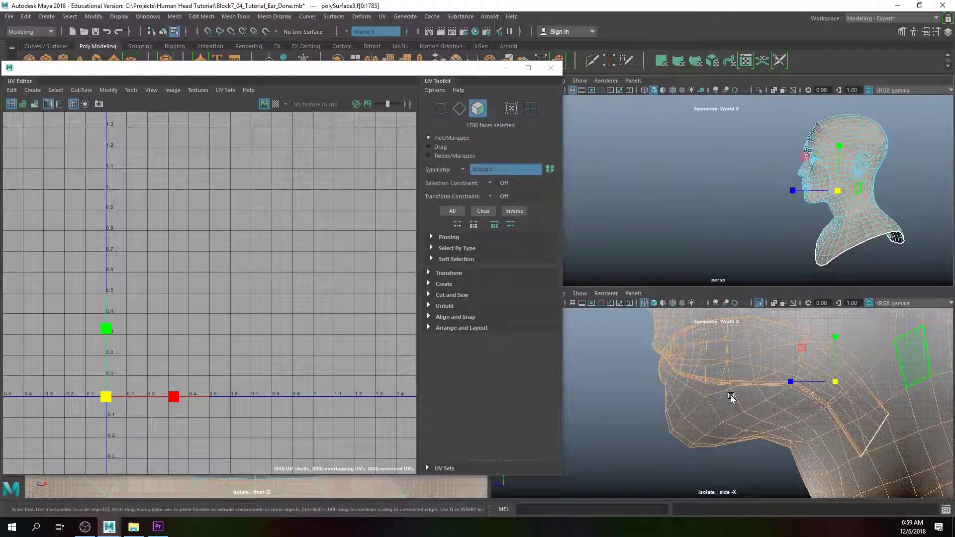
{"action": "key", "text": "space"}
{"action": "right_click_drag", "start_coordinate": [628, 287], "coordinate": [750, 264], "text": "alt"}
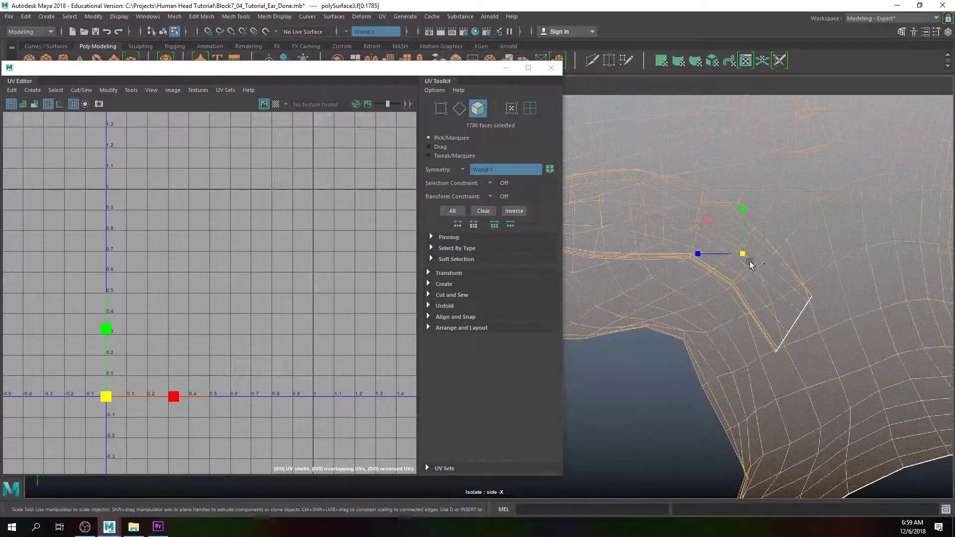
{"action": "scroll", "coordinate": [750, 265], "scroll_direction": "down", "scroll_amount": 5}
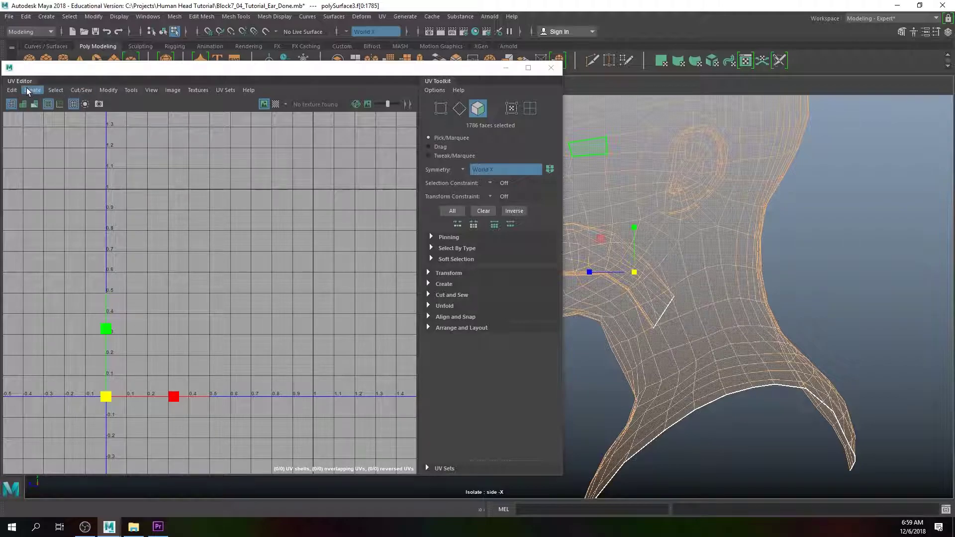
{"action": "left_click", "coordinate": [29, 90]}
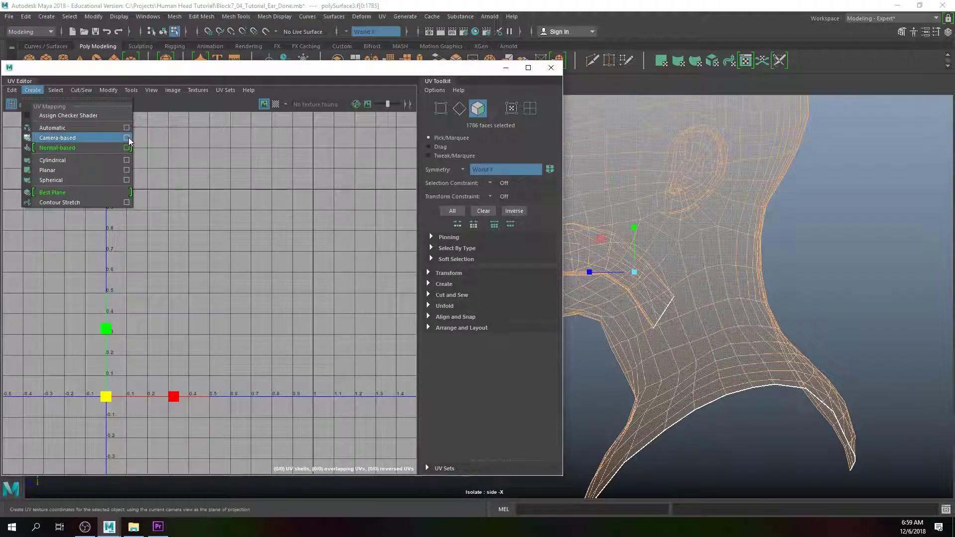
{"action": "left_click", "coordinate": [73, 139]}
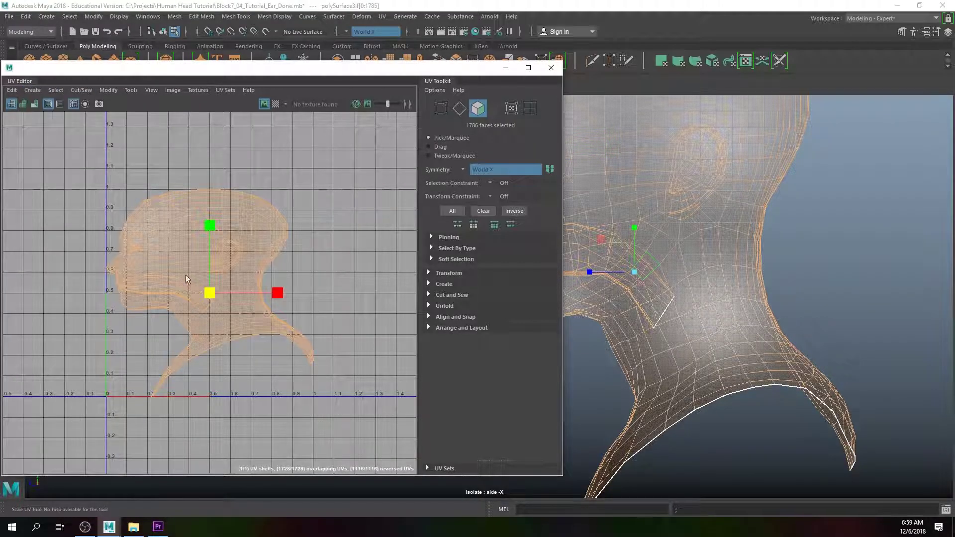
- Apply a planar UV mapping to the selected faces, projected from the X axis and fitted to the bounding box
{"action": "mouse_move", "coordinate": [652, 237]}
{"action": "middle_mouse_down", "text": "alt"}
{"action": "mouse_move", "coordinate": [675, 256]}
{"action": "mouse_move", "coordinate": [743, 261]}
{"action": "middle_mouse_up", "text": "alt"}
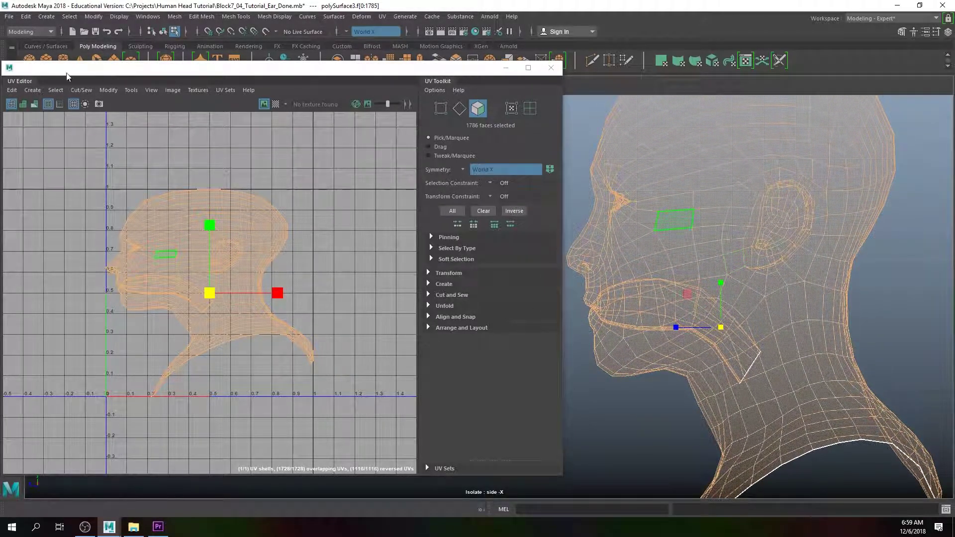
{"action": "left_click", "coordinate": [32, 90]}
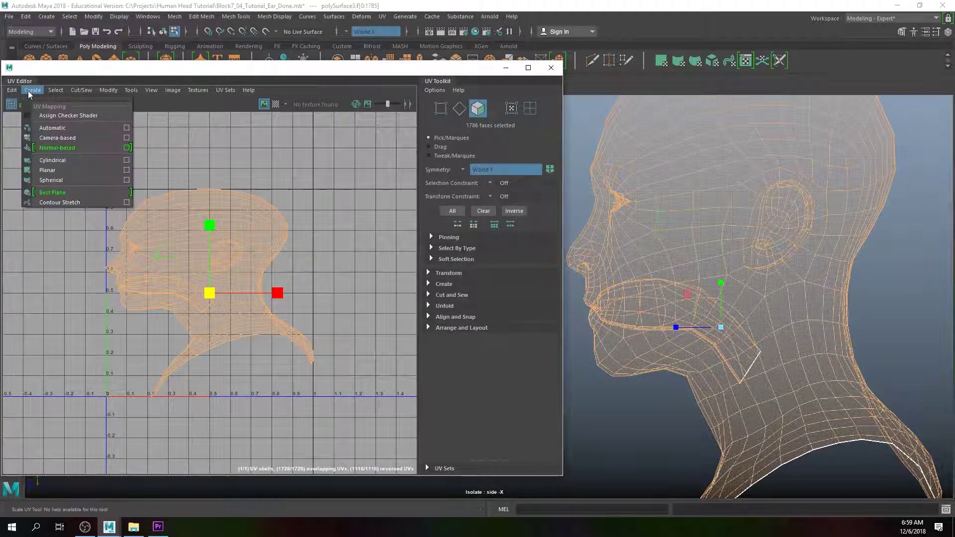
{"action": "left_click", "coordinate": [127, 171]}
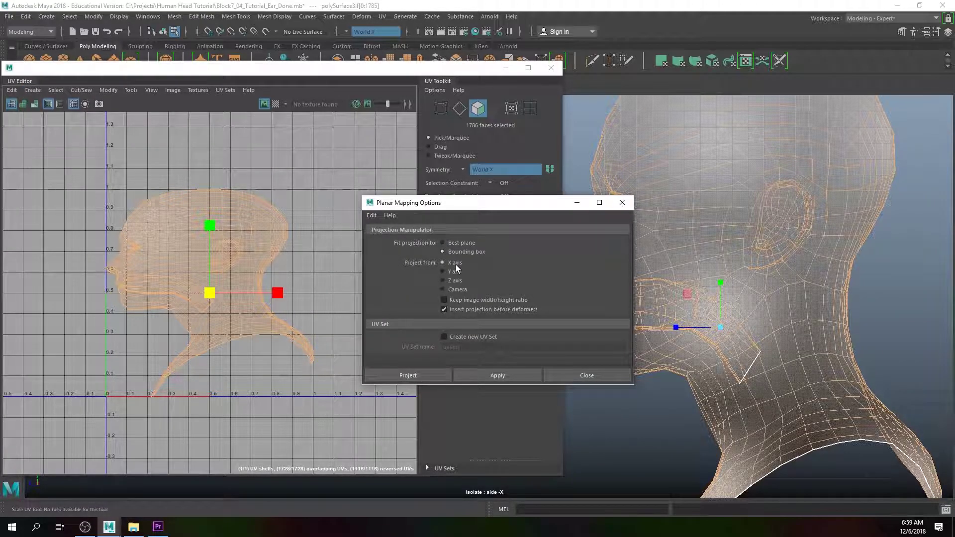
{"action": "left_click", "coordinate": [408, 375]}
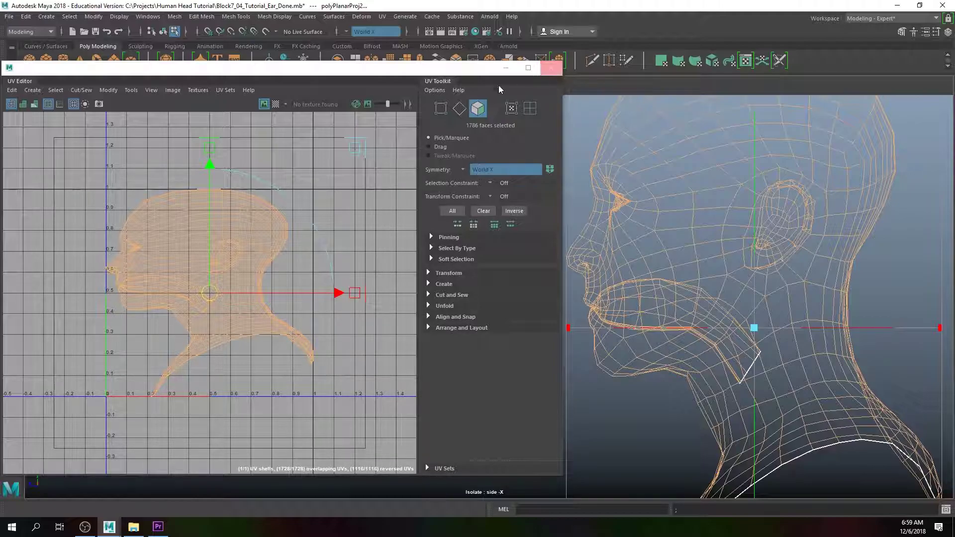
- Show the checker map on the head in shaded display and examine its squares for stretching
{"action": "left_click_drag", "start_coordinate": [563, 104], "coordinate": [548, 104]}
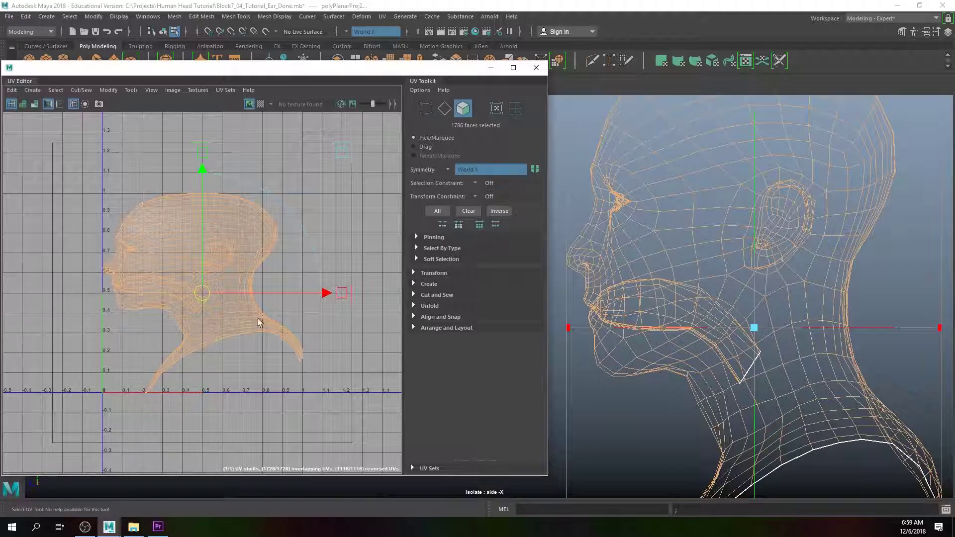
{"action": "left_click", "coordinate": [261, 104]}
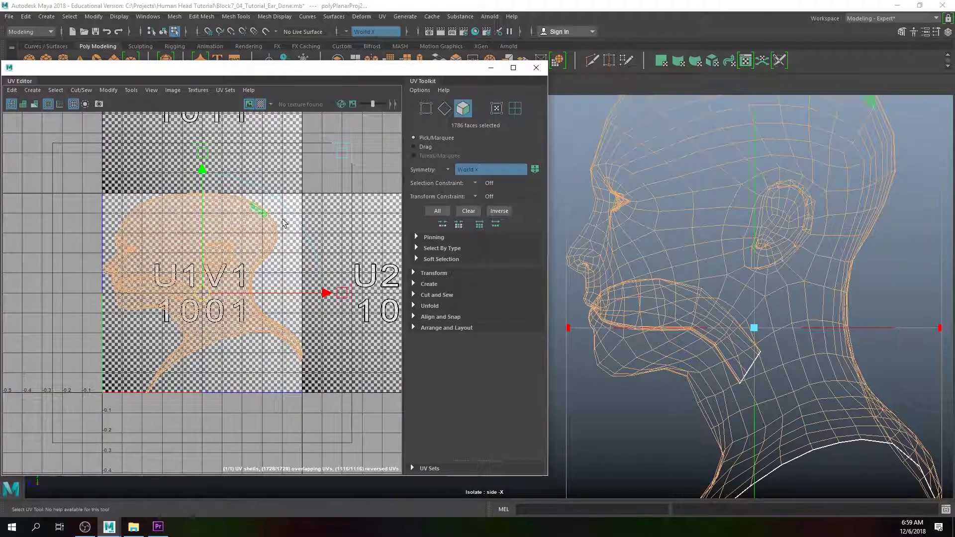
{"action": "key", "text": "5"}
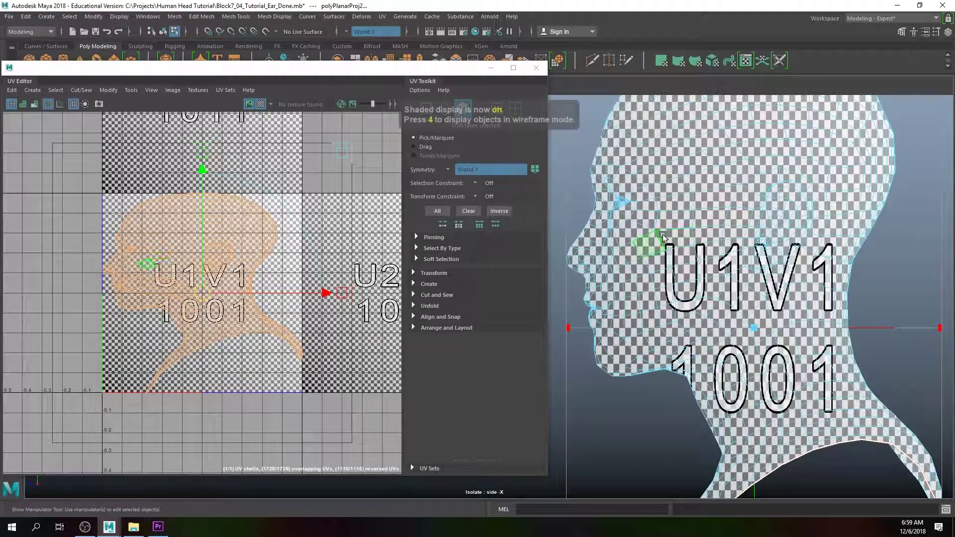
{"action": "scroll", "coordinate": [694, 174], "scroll_direction": "up", "scroll_amount": 5}
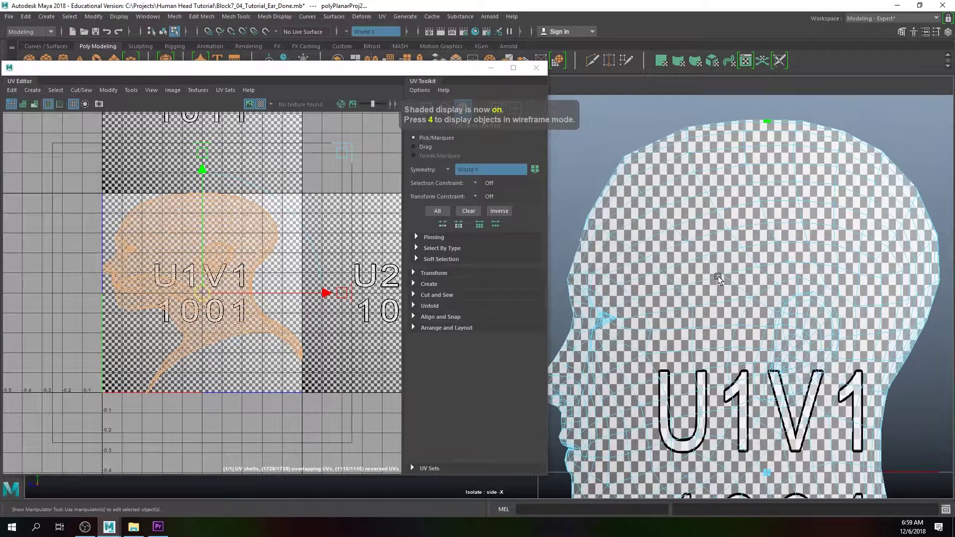
{"action": "middle_click_drag", "start_coordinate": [680, 174], "coordinate": [719, 212], "text": "alt"}
{"action": "scroll", "coordinate": [744, 253], "scroll_direction": "up", "scroll_amount": 3}
{"action": "left_click_drag", "start_coordinate": [761, 257], "coordinate": [618, 243], "text": "alt"}
{"action": "scroll", "coordinate": [681, 256], "scroll_direction": "up", "scroll_amount": 4}
{"action": "middle_click_drag", "start_coordinate": [721, 239], "coordinate": [674, 306], "text": "alt"}
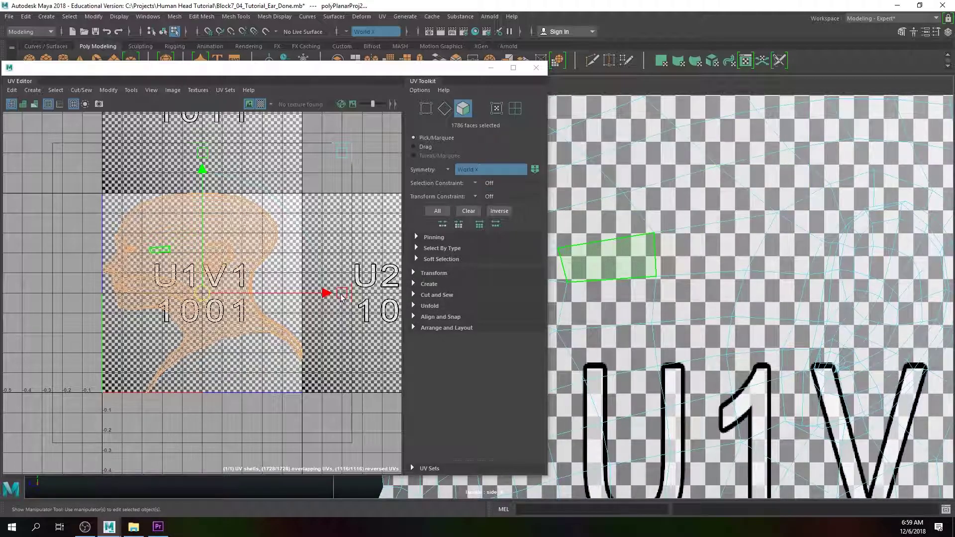
- Scale the planar projection to about 0.6 units wide in U so the checkers look square, and turn off the checker map
{"action": "left_click_drag", "start_coordinate": [343, 297], "coordinate": [282, 297]}
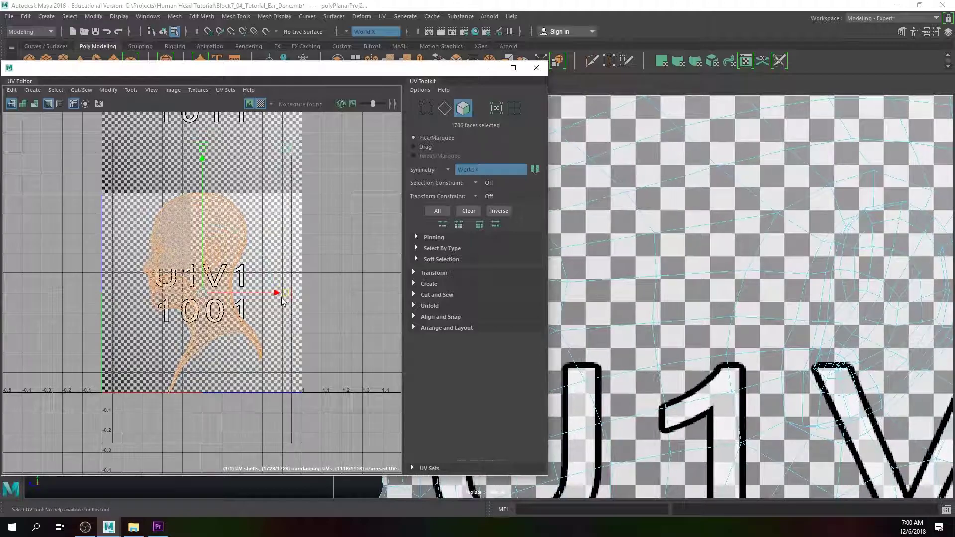
{"action": "left_click", "coordinate": [260, 105]}
{"action": "scroll", "coordinate": [238, 232], "scroll_direction": "up", "scroll_amount": 3}
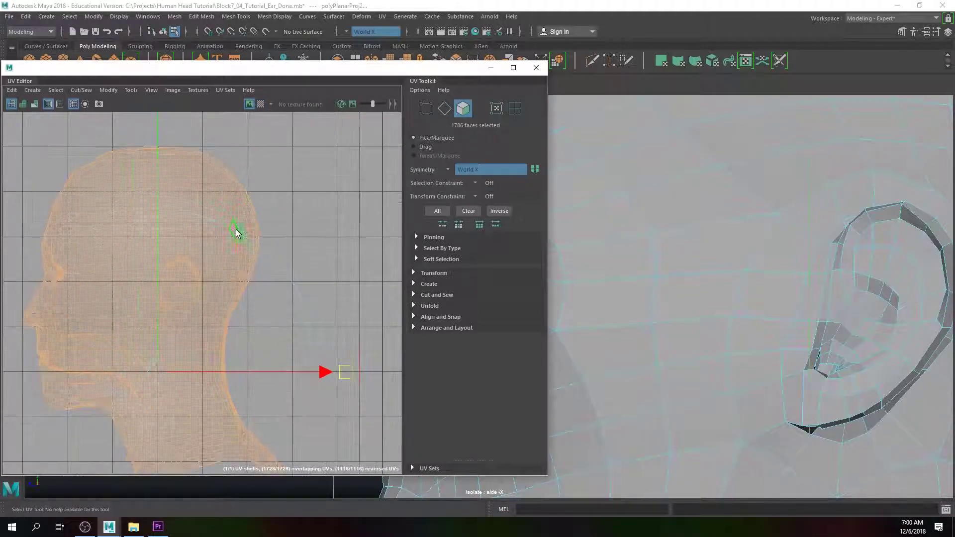
- Display the checker map on the head's UVs, check its squares for distortion, and turn the map off again
{"action": "left_click", "coordinate": [261, 106]}
{"action": "left_click", "coordinate": [248, 104]}
{"action": "left_click", "coordinate": [248, 105]}
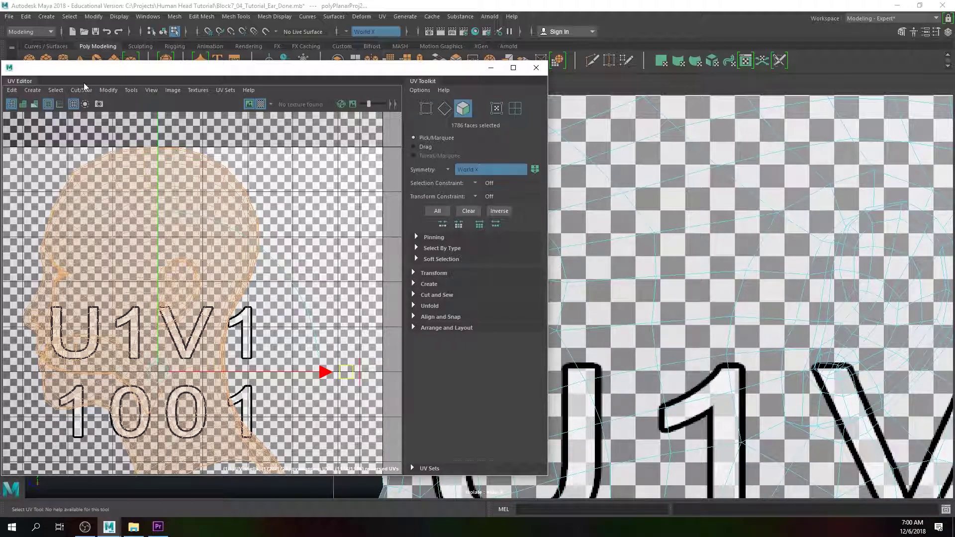
{"action": "left_click_drag", "start_coordinate": [130, 73], "coordinate": [186, 66]}
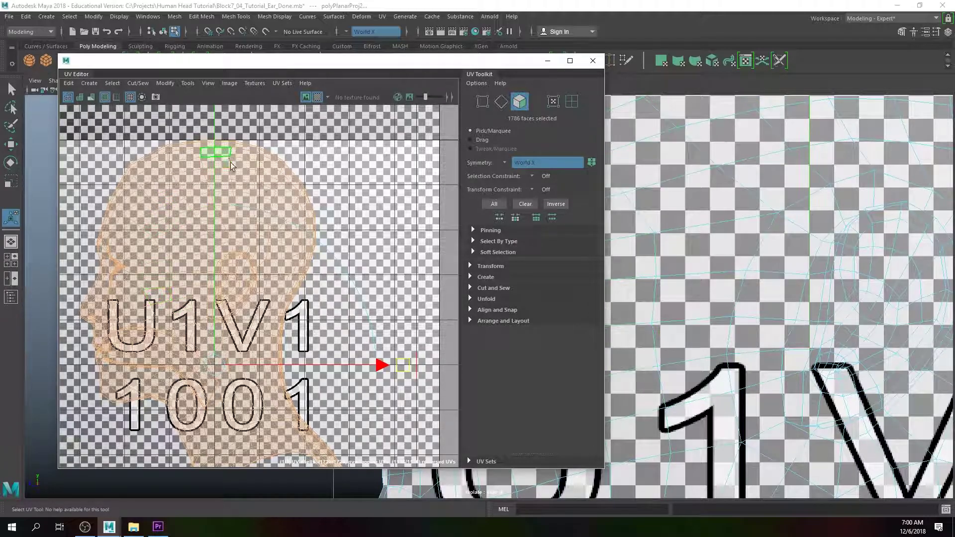
{"action": "scroll", "coordinate": [284, 191], "scroll_direction": "down", "scroll_amount": 3}
{"action": "left_click", "coordinate": [318, 97]}
- Deselect the head's faces and change the viewport from the side view to the perspective view of the head and neck
{"action": "left_click", "coordinate": [145, 199]}
{"action": "right_click_drag", "start_coordinate": [184, 195], "coordinate": [151, 183]}
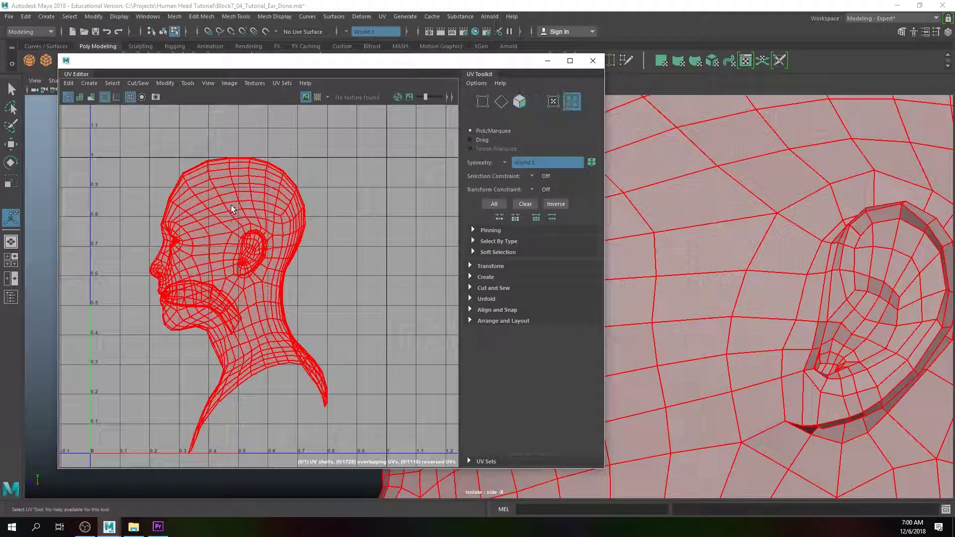
{"action": "scroll", "coordinate": [662, 248], "scroll_direction": "down", "scroll_amount": 5}
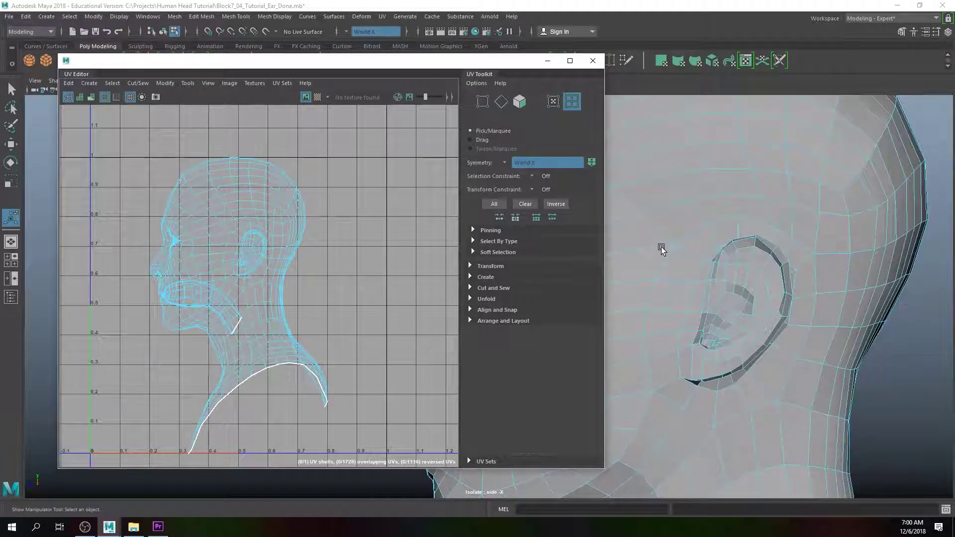
{"action": "left_click", "coordinate": [661, 248]}
{"action": "left_click_drag", "start_coordinate": [467, 64], "coordinate": [417, 61]}
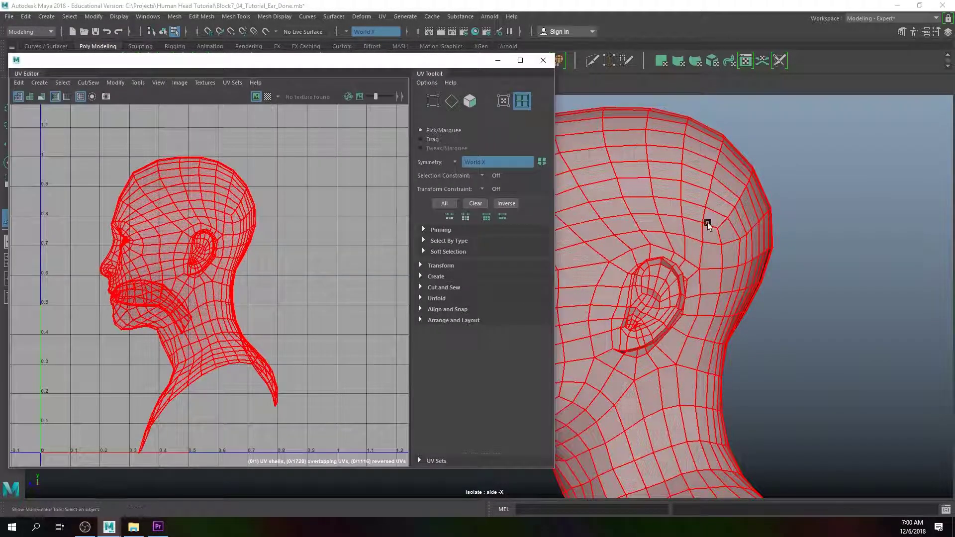
{"action": "scroll", "coordinate": [704, 229], "scroll_direction": "down", "scroll_amount": 2}
{"action": "middle_click_drag", "start_coordinate": [628, 366], "coordinate": [753, 264], "text": "alt"}
{"action": "left_click_drag", "start_coordinate": [752, 264], "coordinate": [682, 277], "text": "alt"}
{"action": "key", "text": "space"}
{"action": "key", "text": "space"}
{"action": "middle_click_drag", "start_coordinate": [682, 277], "coordinate": [733, 252], "text": "alt"}
{"action": "left_click_drag", "start_coordinate": [733, 252], "coordinate": [697, 260], "text": "alt"}
{"action": "middle_click_drag", "start_coordinate": [697, 261], "coordinate": [723, 259], "text": "alt"}
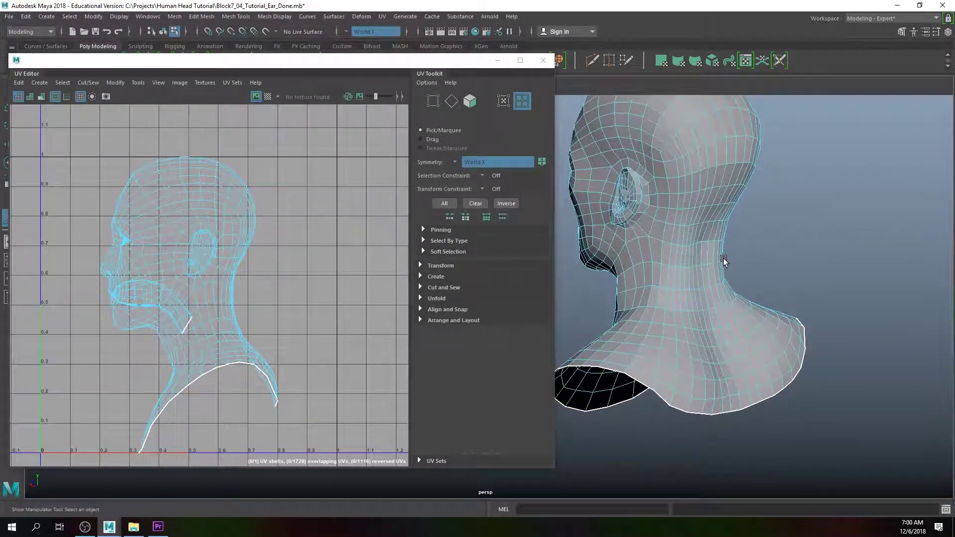
{"action": "scroll", "coordinate": [725, 259], "scroll_direction": "up", "scroll_amount": 2}
- Select the edges running under the jaw, below the ears and around the back of the neck, and cut the UVs along them
{"action": "right_click_drag", "start_coordinate": [724, 259], "coordinate": [724, 213]}
{"action": "left_click_drag", "start_coordinate": [716, 222], "coordinate": [803, 228], "text": "alt"}
{"action": "middle_click_drag", "start_coordinate": [803, 229], "coordinate": [703, 287], "text": "alt"}
{"action": "left_click_drag", "start_coordinate": [702, 287], "coordinate": [698, 326], "text": "alt"}
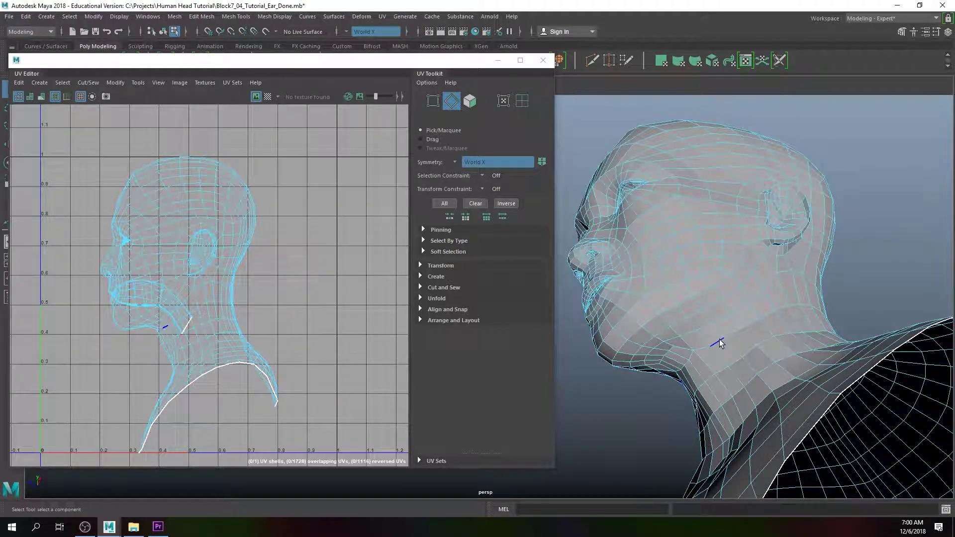
{"action": "double_click", "coordinate": [720, 342]}
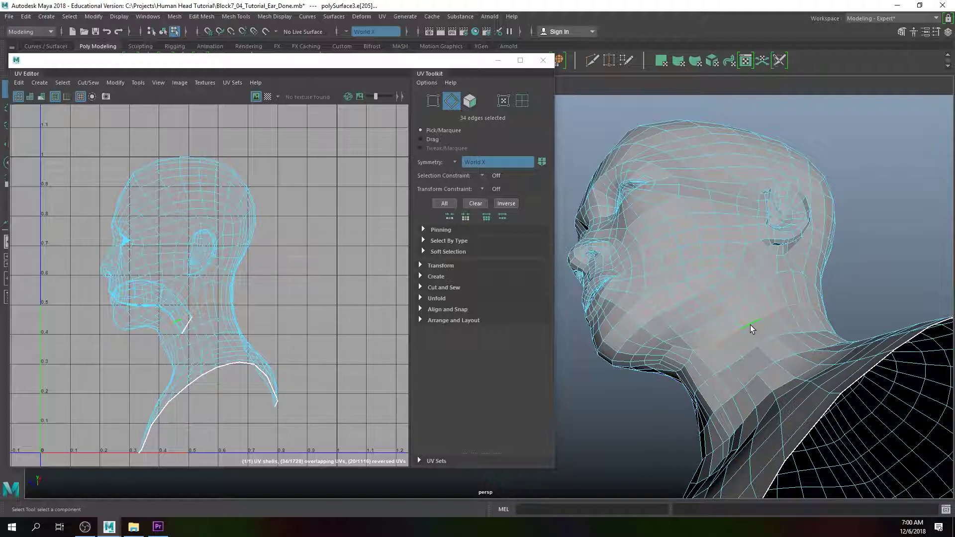
{"action": "left_click_drag", "start_coordinate": [750, 324], "coordinate": [758, 281], "text": "alt"}
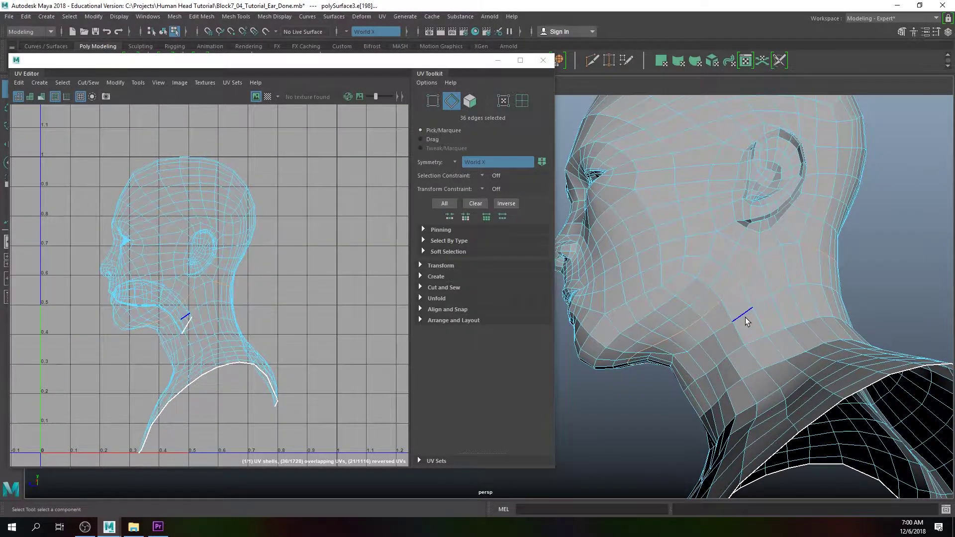
{"action": "left_click_drag", "start_coordinate": [746, 320], "coordinate": [785, 260], "text": "alt"}
{"action": "left_click", "coordinate": [690, 329], "text": "shift"}
{"action": "left_click_drag", "start_coordinate": [690, 329], "coordinate": [741, 294], "text": "alt"}
{"action": "left_click_drag", "start_coordinate": [653, 391], "coordinate": [666, 343], "text": "alt"}
{"action": "middle_click_drag", "start_coordinate": [666, 343], "coordinate": [679, 340], "text": "alt"}
{"action": "left_click_drag", "start_coordinate": [678, 340], "coordinate": [776, 297], "text": "alt"}
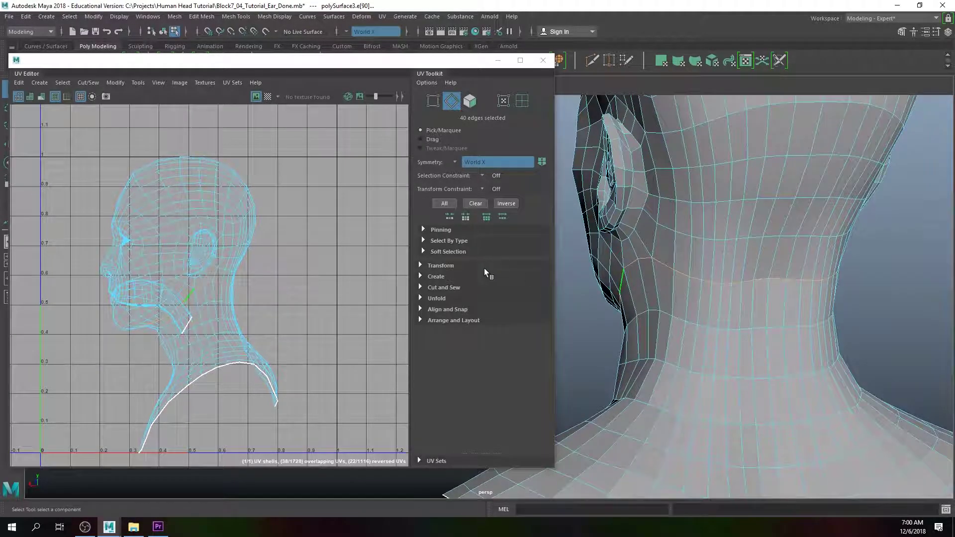
{"action": "left_click", "coordinate": [432, 286]}
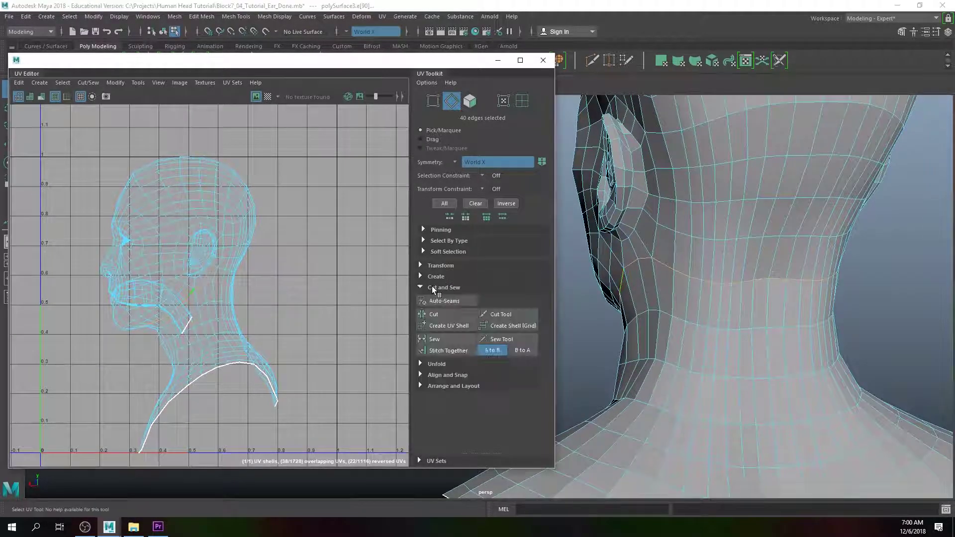
{"action": "left_click", "coordinate": [443, 315]}
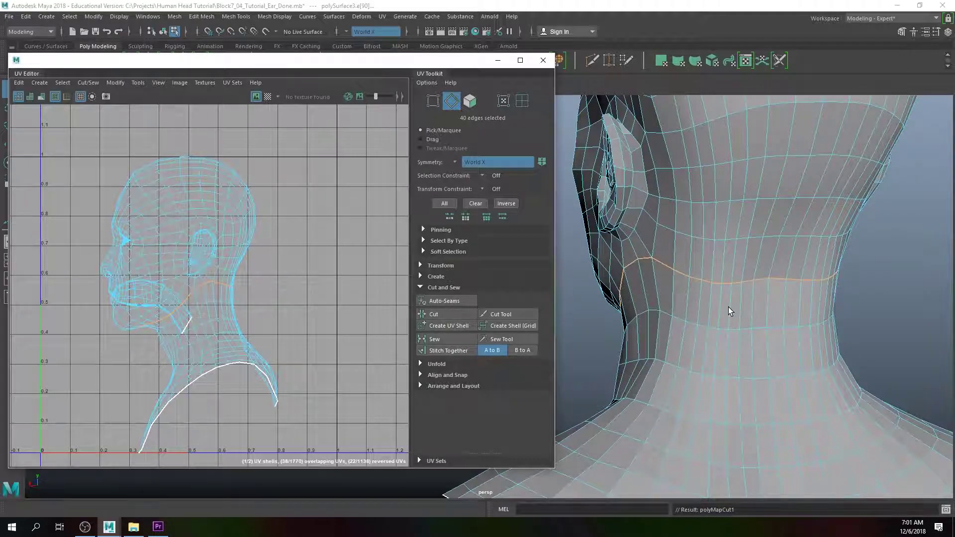
- Cut the UVs along the vertical centre edges at the back of the neck, from the neck seam to the lower border
{"action": "left_click", "coordinate": [770, 304]}
{"action": "left_click_drag", "start_coordinate": [770, 343], "coordinate": [755, 313], "text": "alt"}
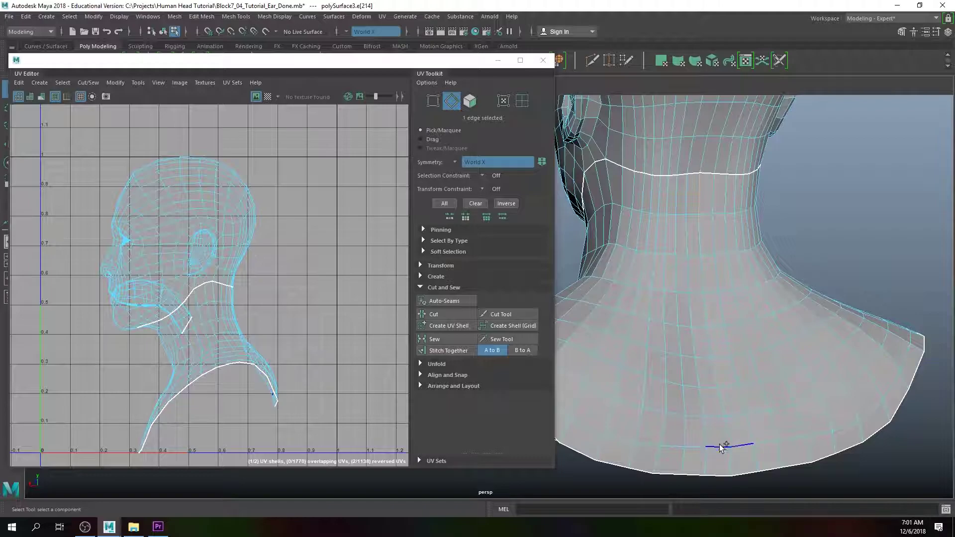
{"action": "double_click", "coordinate": [730, 460]}
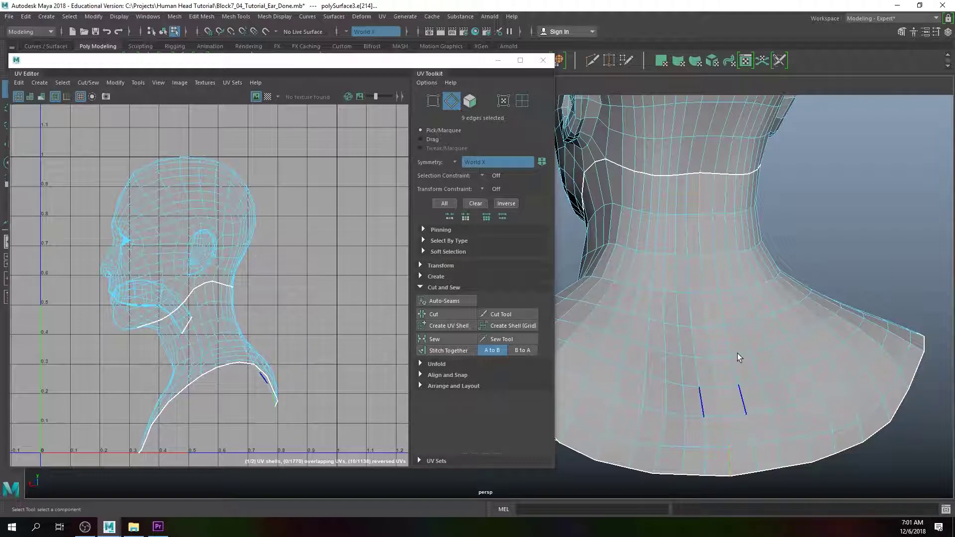
{"action": "left_click", "coordinate": [438, 314]}
- Select the neck's UV shell and unfold it
{"action": "left_click_drag", "start_coordinate": [670, 272], "coordinate": [689, 363], "text": "alt"}
{"action": "right_click_drag", "start_coordinate": [688, 240], "coordinate": [724, 241]}
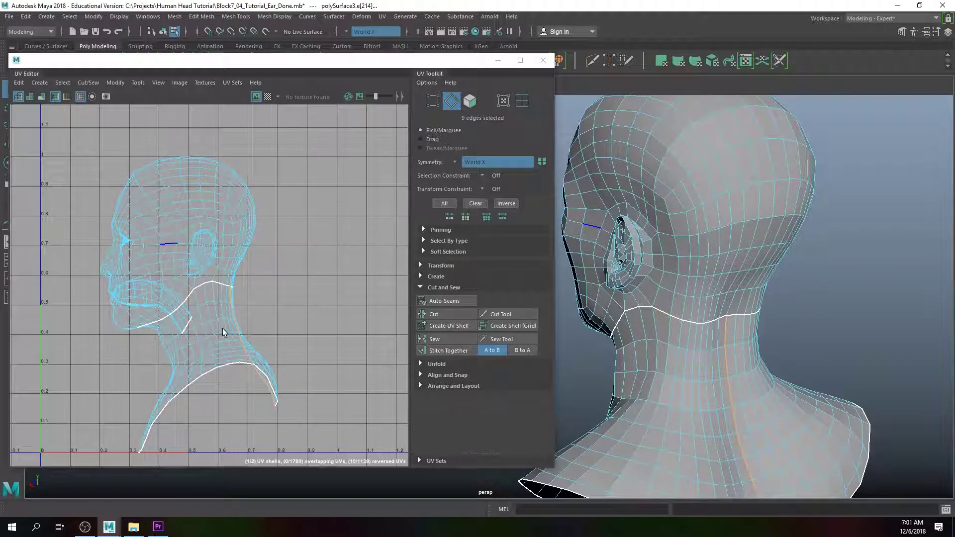
{"action": "right_click_drag", "start_coordinate": [206, 305], "coordinate": [207, 305]}
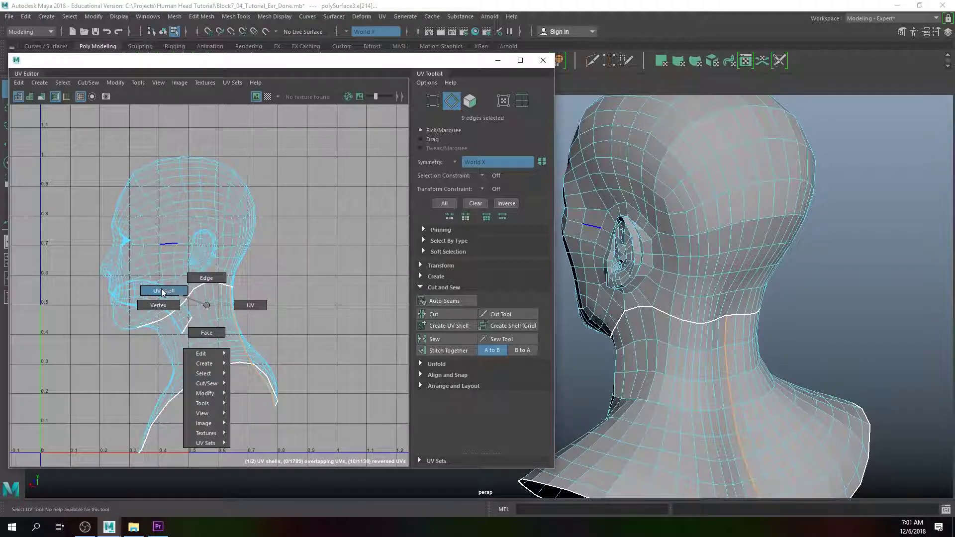
{"action": "right_click_drag", "start_coordinate": [162, 293], "coordinate": [163, 293]}
{"action": "left_click", "coordinate": [207, 330]}
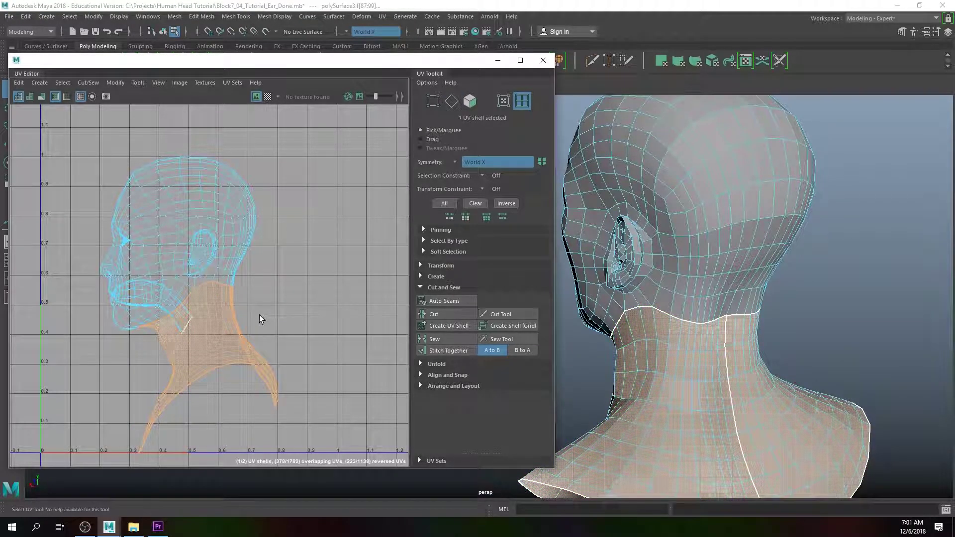
{"action": "left_click", "coordinate": [420, 363]}
{"action": "left_click", "coordinate": [427, 388]}
- Move the neck shell clear of the head shell, placing its centre at about -0.2 in V
{"action": "key", "text": "w"}
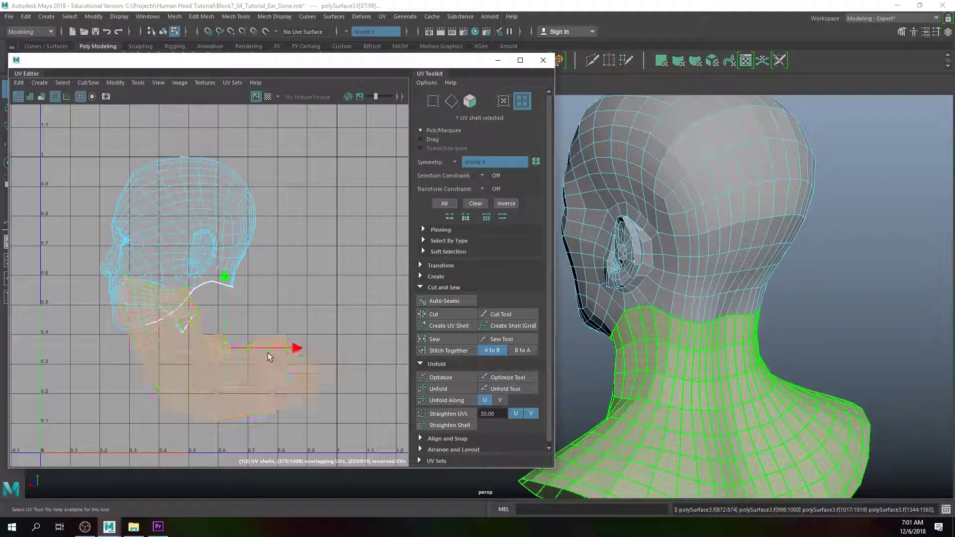
{"action": "left_click_drag", "start_coordinate": [233, 346], "coordinate": [317, 394]}
{"action": "middle_click_drag", "start_coordinate": [291, 293], "coordinate": [294, 177], "text": "alt"}
{"action": "left_click_drag", "start_coordinate": [299, 280], "coordinate": [199, 408]}
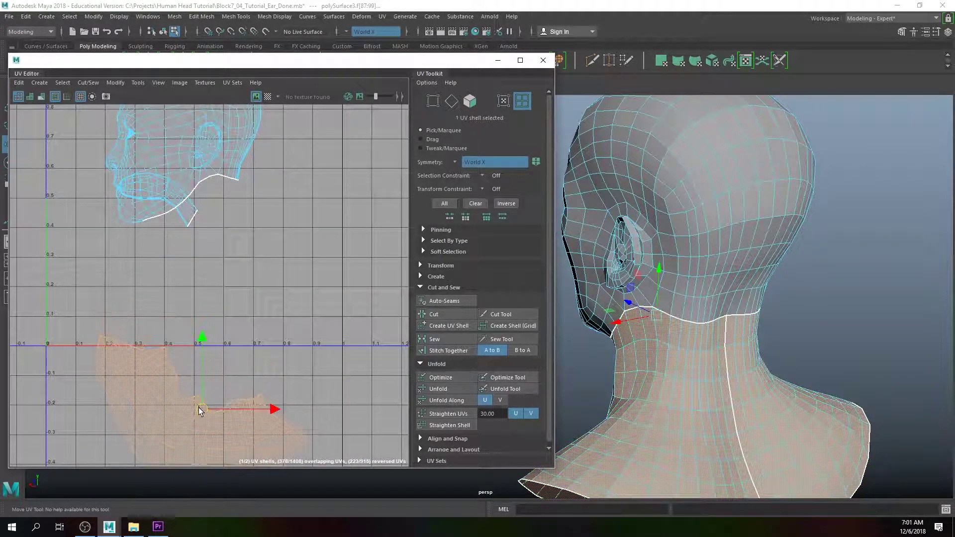
- Select the edge loop around the base of the ears with symmetry on, and cut the UVs along it
{"action": "left_click_drag", "start_coordinate": [636, 293], "coordinate": [746, 294], "text": "alt"}
{"action": "middle_click_drag", "start_coordinate": [746, 293], "coordinate": [688, 273], "text": "alt"}
{"action": "right_click_drag", "start_coordinate": [689, 273], "coordinate": [753, 260], "text": "alt"}
{"action": "middle_click_drag", "start_coordinate": [753, 260], "coordinate": [678, 260], "text": "alt"}
{"action": "right_click_drag", "start_coordinate": [740, 251], "coordinate": [741, 219]}
{"action": "left_click", "coordinate": [750, 273]}
{"action": "double_click", "coordinate": [752, 278]}
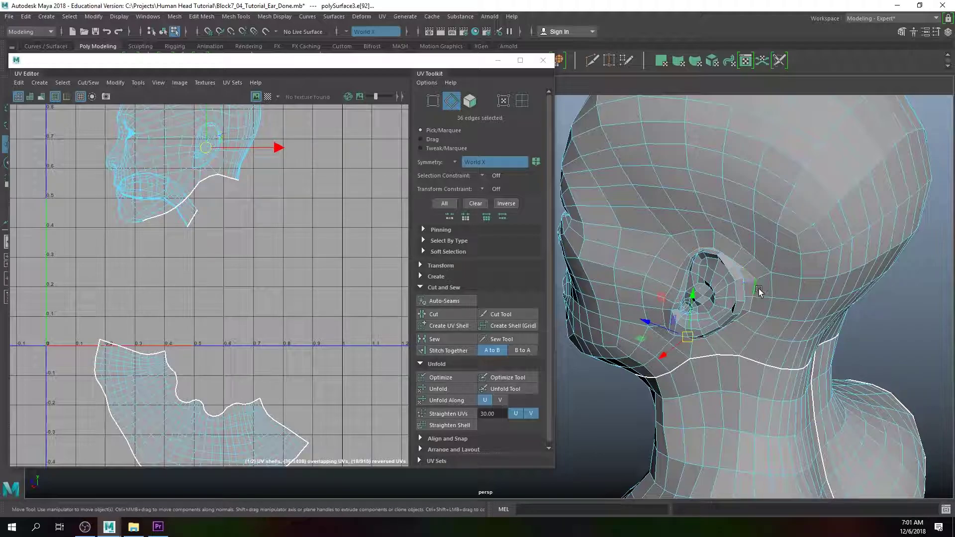
{"action": "left_click_drag", "start_coordinate": [756, 280], "coordinate": [706, 309], "text": "alt"}
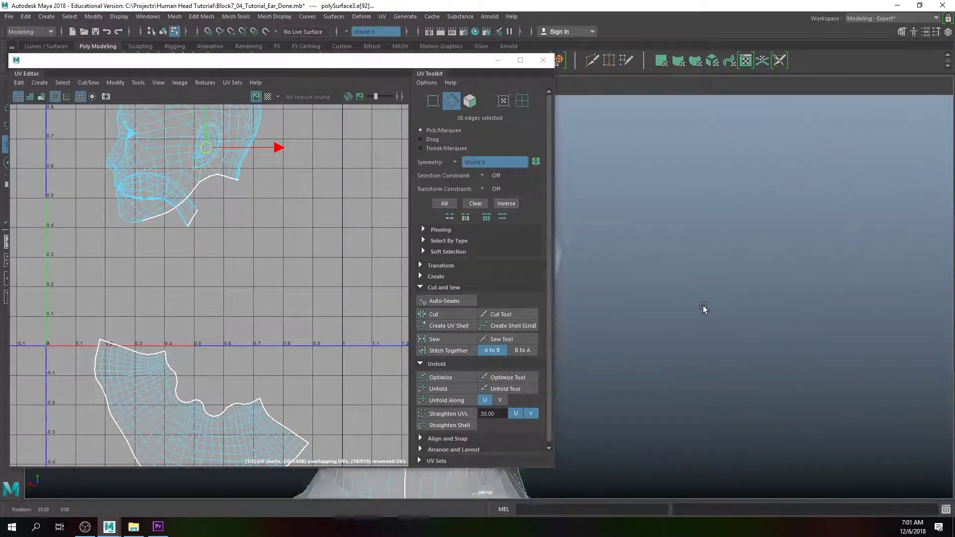
{"action": "middle_click_drag", "start_coordinate": [706, 309], "coordinate": [870, 305], "text": "alt"}
{"action": "left_click_drag", "start_coordinate": [871, 306], "coordinate": [756, 318], "text": "alt"}
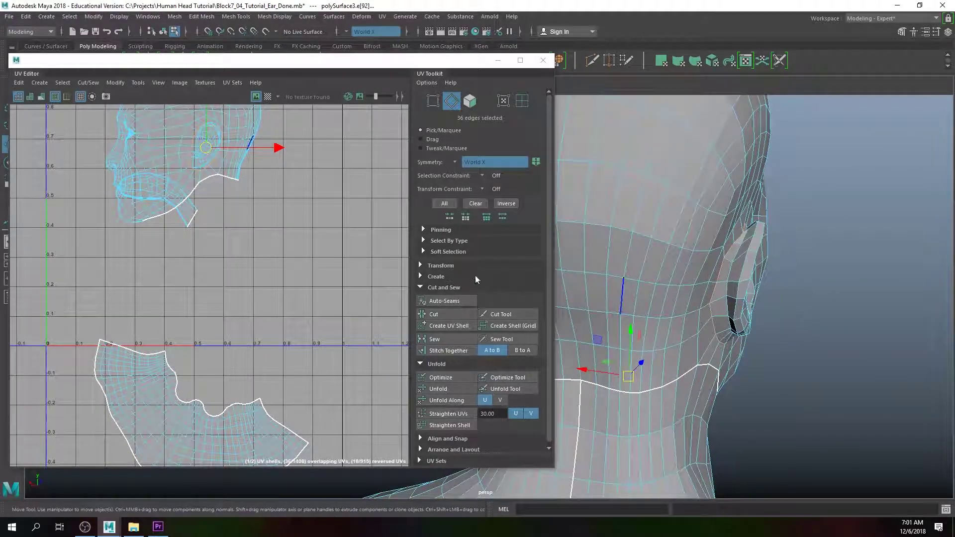
{"action": "left_click", "coordinate": [422, 313]}
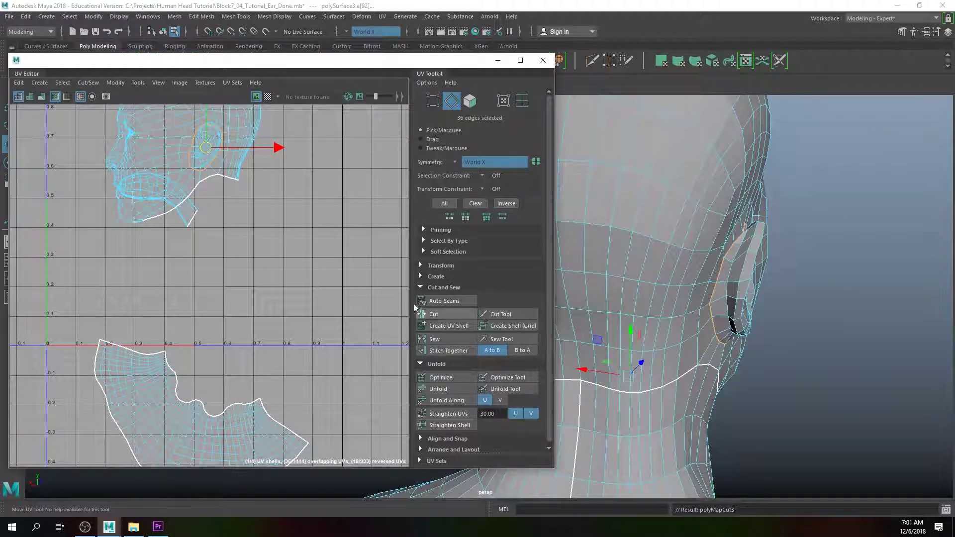
- Move the two ear shells away from the head to about U 0.95, V 0.4 and unfold them
{"action": "right_click", "coordinate": [205, 148]}
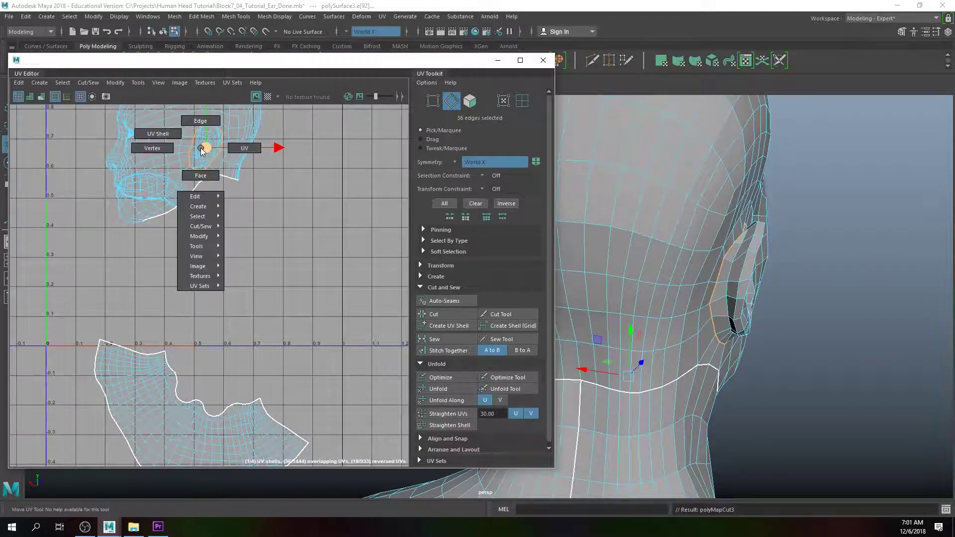
{"action": "left_click", "coordinate": [158, 134]}
{"action": "left_click", "coordinate": [205, 148]}
{"action": "left_click_drag", "start_coordinate": [206, 150], "coordinate": [326, 226]}
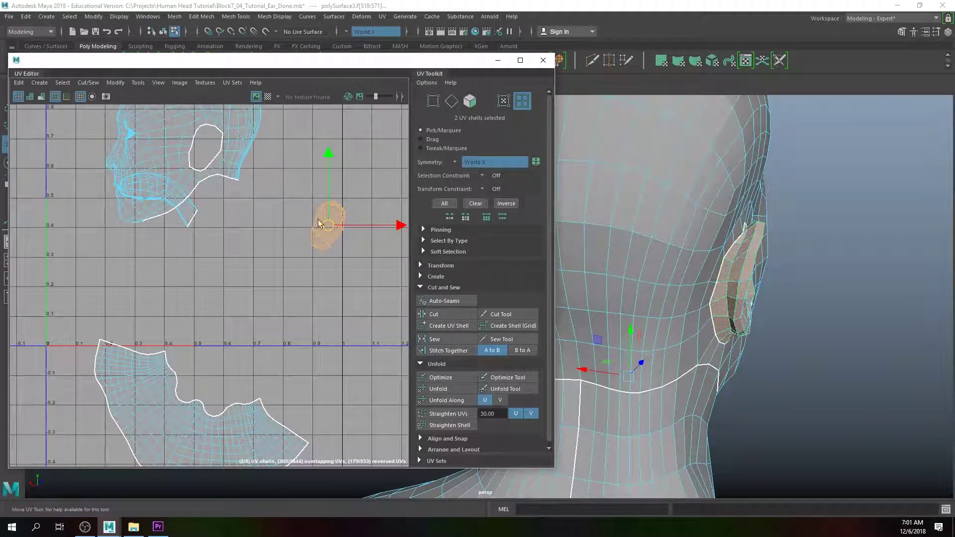
{"action": "left_click", "coordinate": [436, 391]}
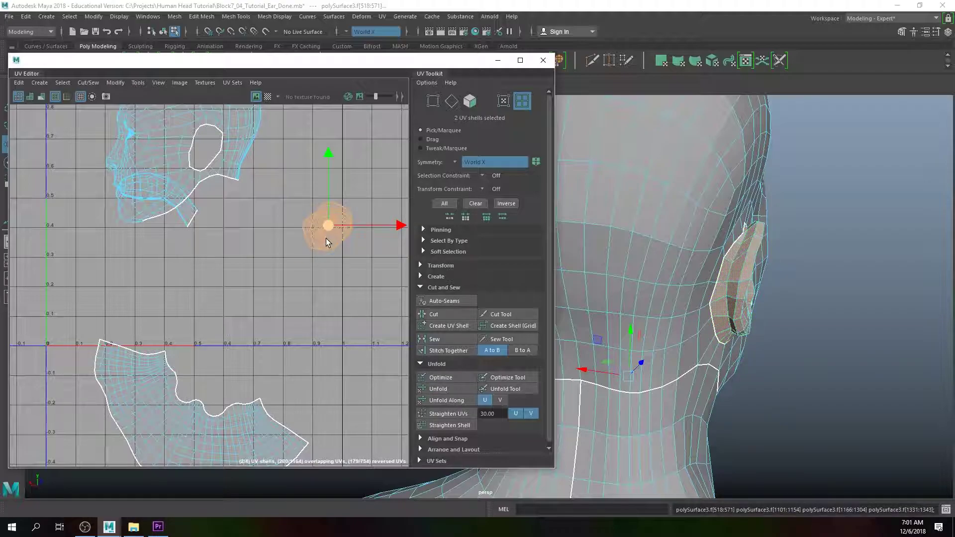
{"action": "scroll", "coordinate": [332, 263], "scroll_direction": "up", "scroll_amount": 3}
{"action": "scroll", "coordinate": [334, 247], "scroll_direction": "up", "scroll_amount": 2}
{"action": "middle_click_drag", "start_coordinate": [334, 247], "coordinate": [331, 315], "text": "alt"}
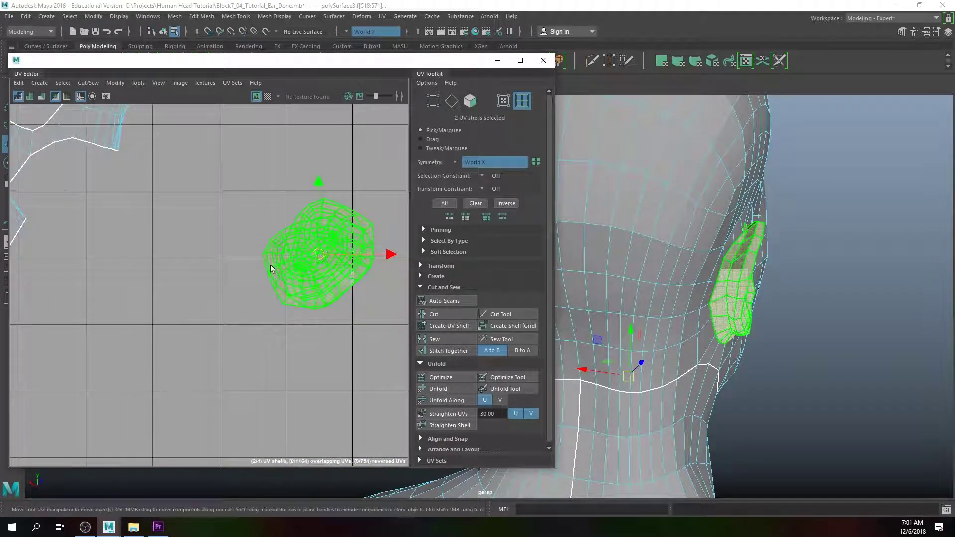
- Turn off symmetry and move one of the two overlapping ear shells below the other
{"action": "key", "text": "ctrl+F11"}
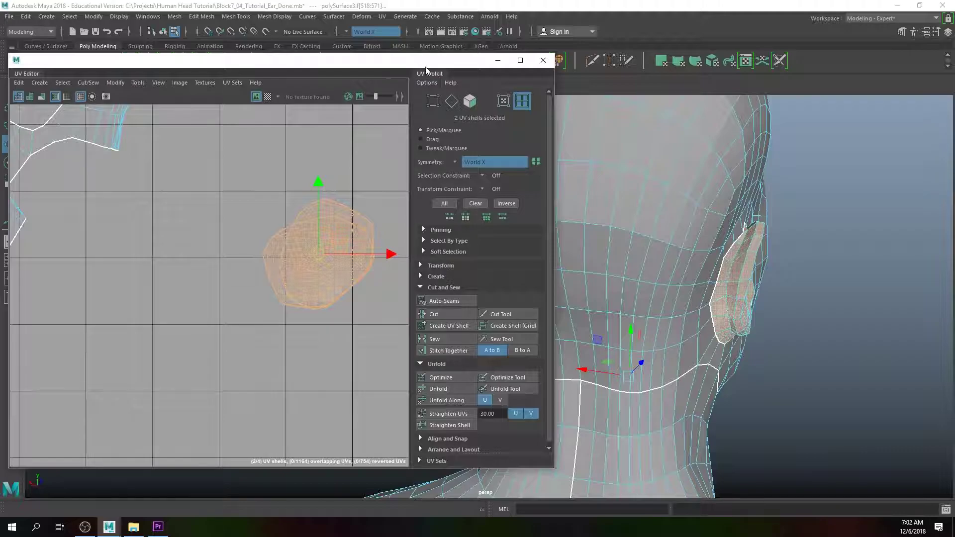
{"action": "left_click", "coordinate": [454, 162]}
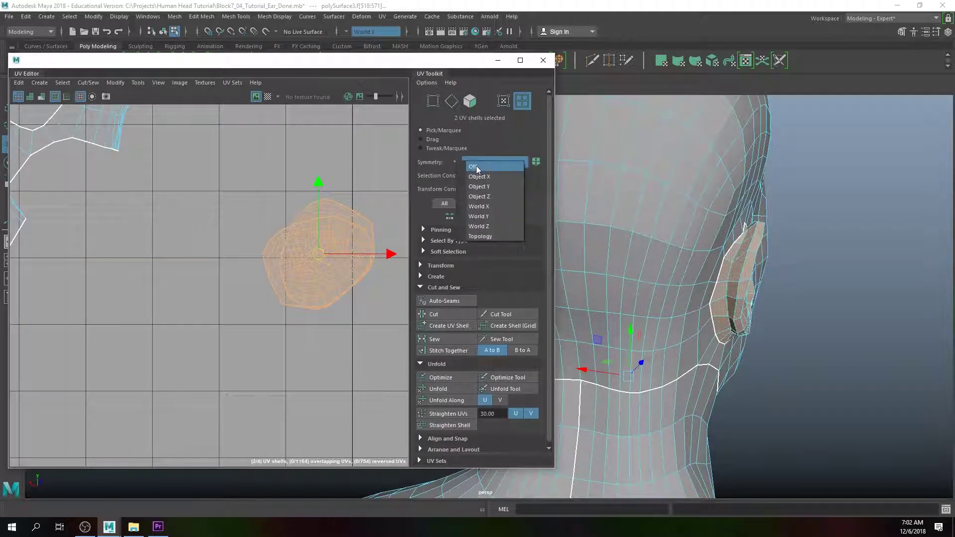
{"action": "left_click", "coordinate": [476, 165]}
{"action": "left_click", "coordinate": [274, 248]}
{"action": "left_click_drag", "start_coordinate": [321, 262], "coordinate": [351, 370]}
{"action": "middle_click_drag", "start_coordinate": [324, 341], "coordinate": [291, 250], "text": "alt"}
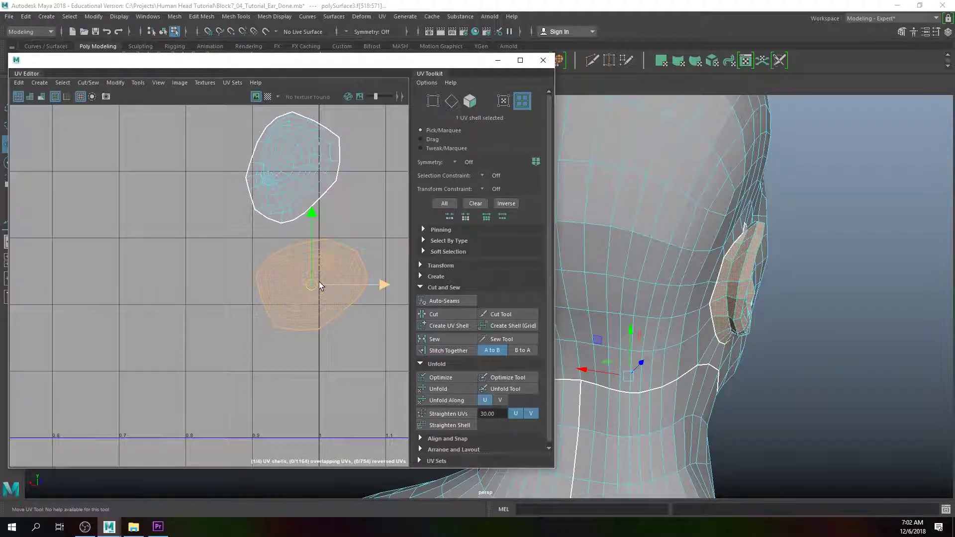
- Rotate the lower ear shell clockwise in 90-degree increments, then freehand until it stands upright
{"action": "key", "text": "e"}
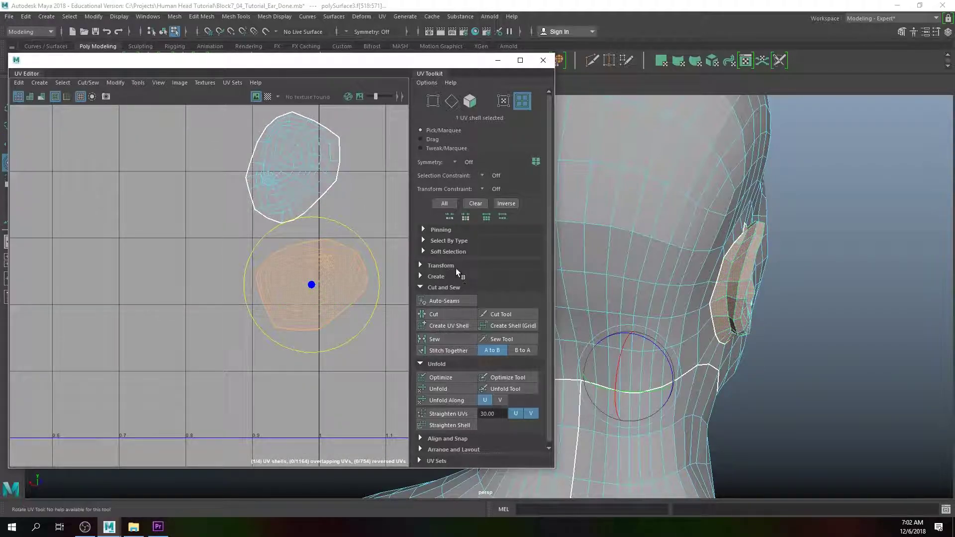
{"action": "left_click", "coordinate": [426, 267]}
{"action": "scroll", "coordinate": [482, 360], "scroll_direction": "down", "scroll_amount": 1}
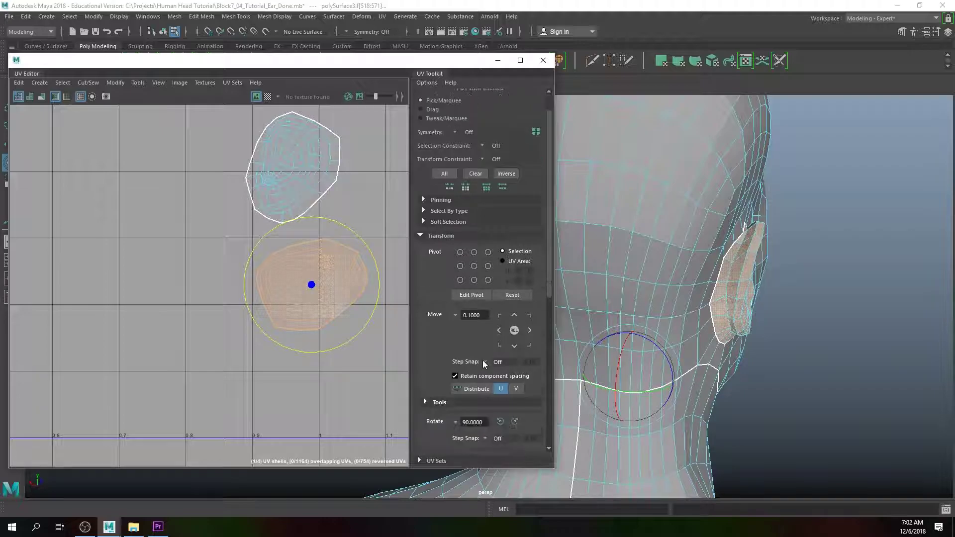
{"action": "scroll", "coordinate": [482, 359], "scroll_direction": "down", "scroll_amount": 2}
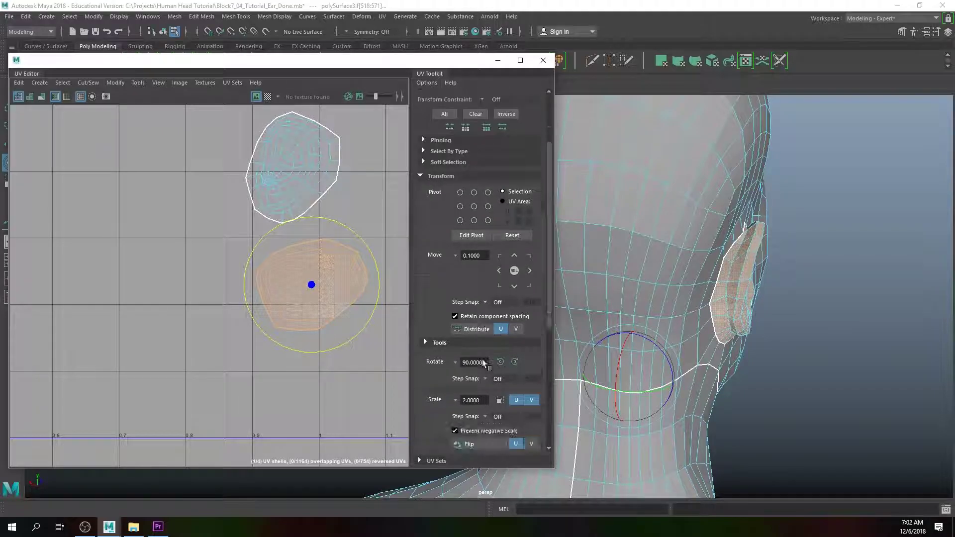
{"action": "left_click", "coordinate": [514, 362]}
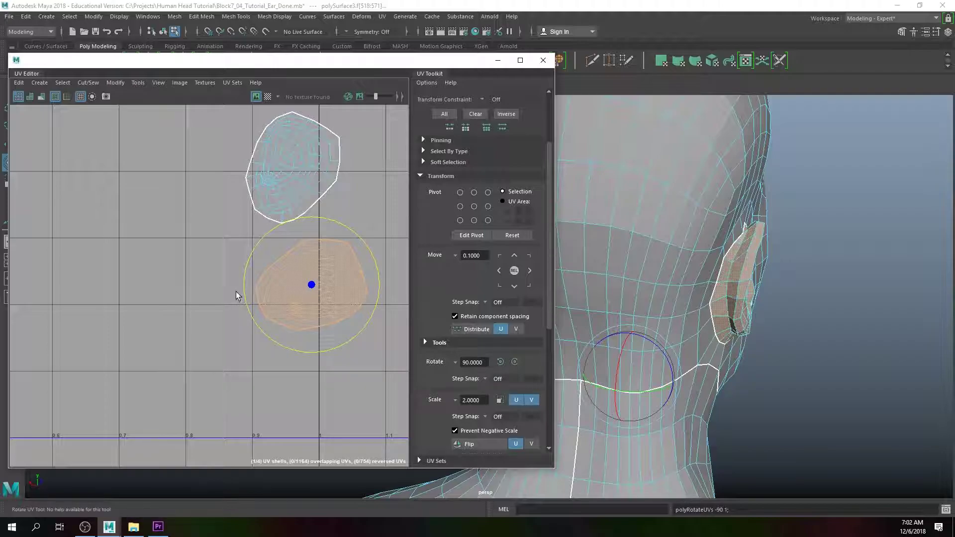
{"action": "left_click_drag", "start_coordinate": [265, 231], "coordinate": [245, 265]}
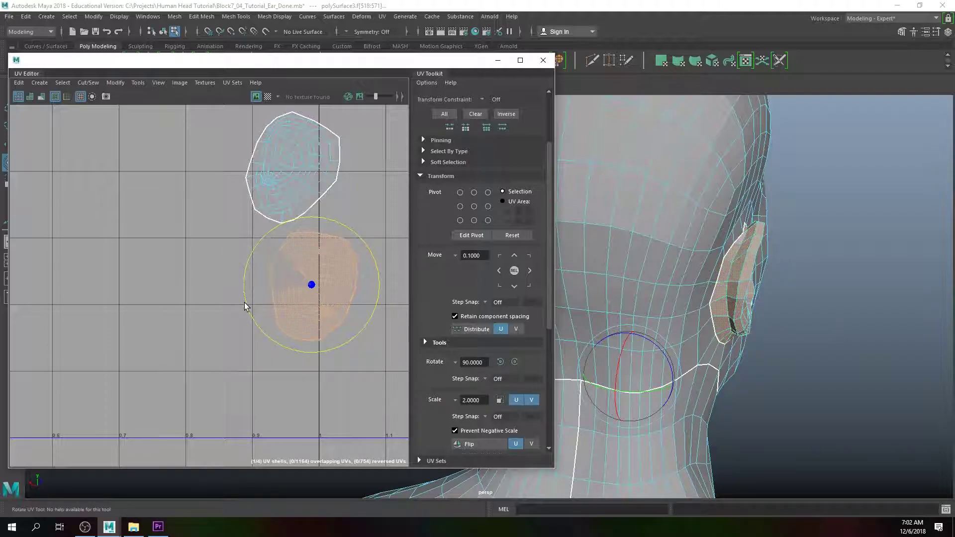
- Move the upright ear shell to the opposite side of the UV space, at about U 0.08, V 0.16
{"action": "key", "text": "w"}
{"action": "scroll", "coordinate": [318, 291], "scroll_direction": "down", "scroll_amount": 5}
{"action": "left_click_drag", "start_coordinate": [317, 291], "coordinate": [52, 307]}
- Turn the other ear shell upright and place it at about U 0.17, V 0.19, with the first one at about U 0.86, V 0.13
{"action": "left_click", "coordinate": [310, 242]}
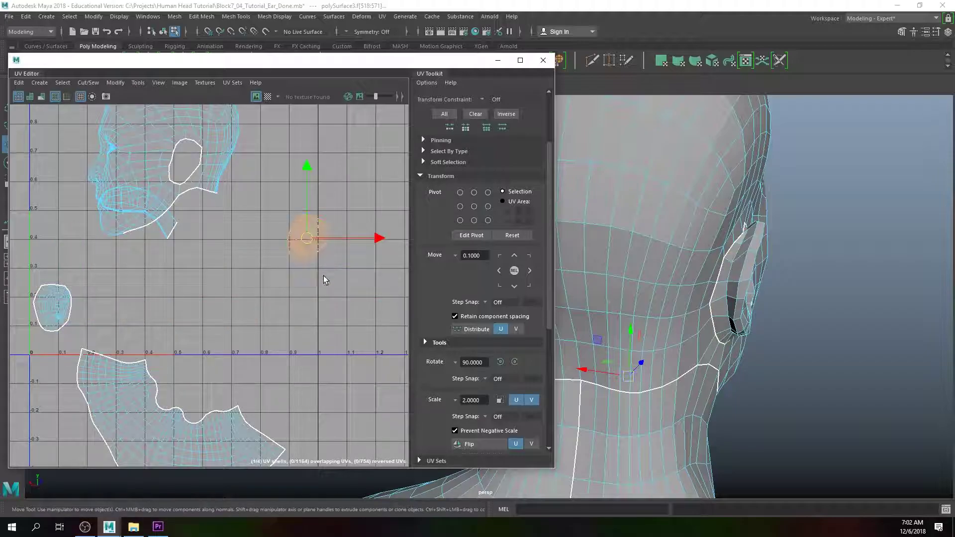
{"action": "key", "text": "e"}
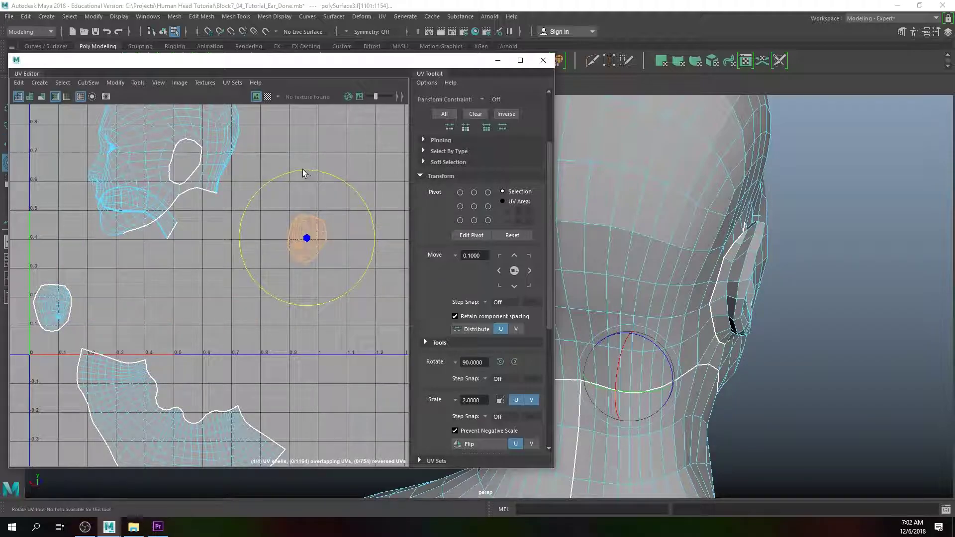
{"action": "key", "text": "w"}
{"action": "left_click_drag", "start_coordinate": [315, 238], "coordinate": [293, 280]}
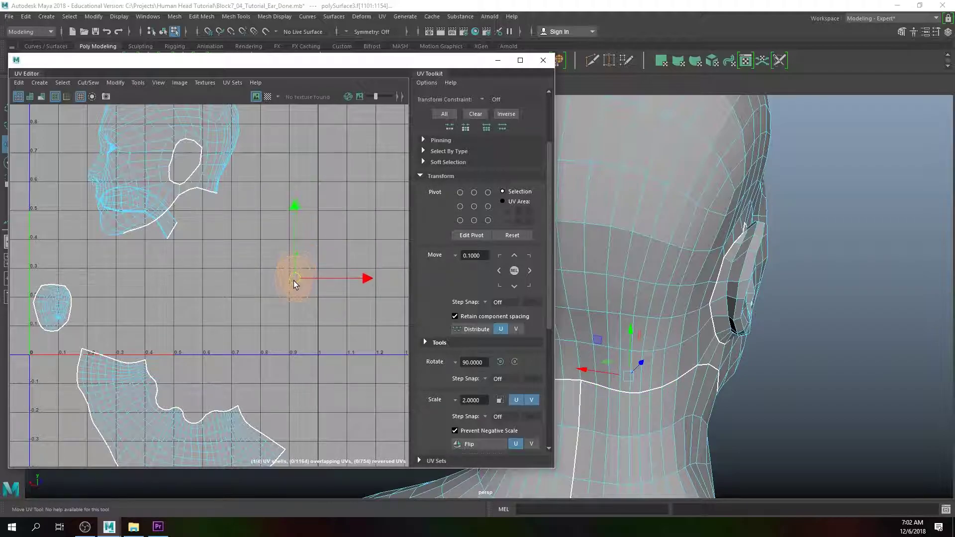
{"action": "left_click_drag", "start_coordinate": [208, 297], "coordinate": [291, 303]}
{"action": "left_click", "coordinate": [50, 308]}
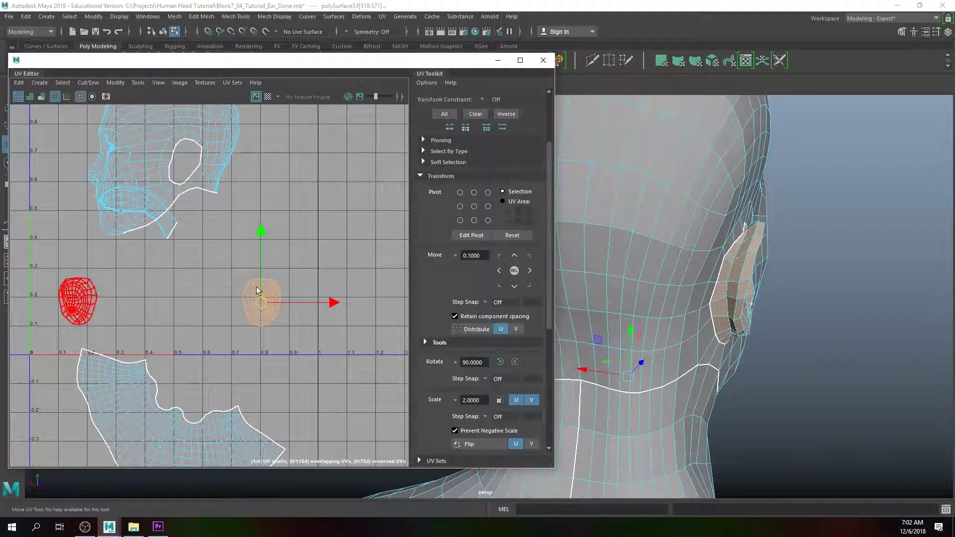
{"action": "left_click_drag", "start_coordinate": [663, 250], "coordinate": [736, 241], "text": "alt"}
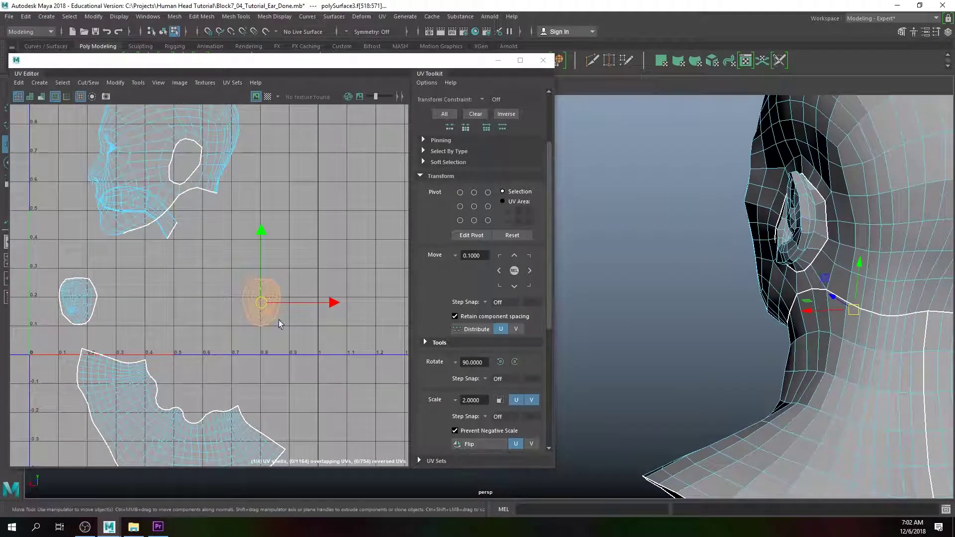
- Place both ear shells side by side next to the neck shell, at about U 0.7 and U 0.87, just below V 0
{"action": "left_click", "coordinate": [157, 412]}
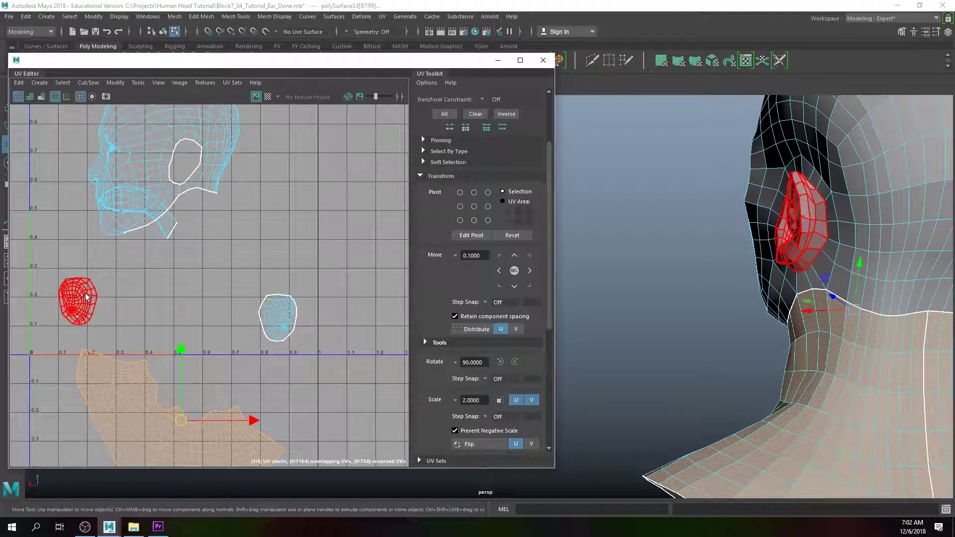
{"action": "right_click_drag", "start_coordinate": [104, 367], "coordinate": [109, 331]}
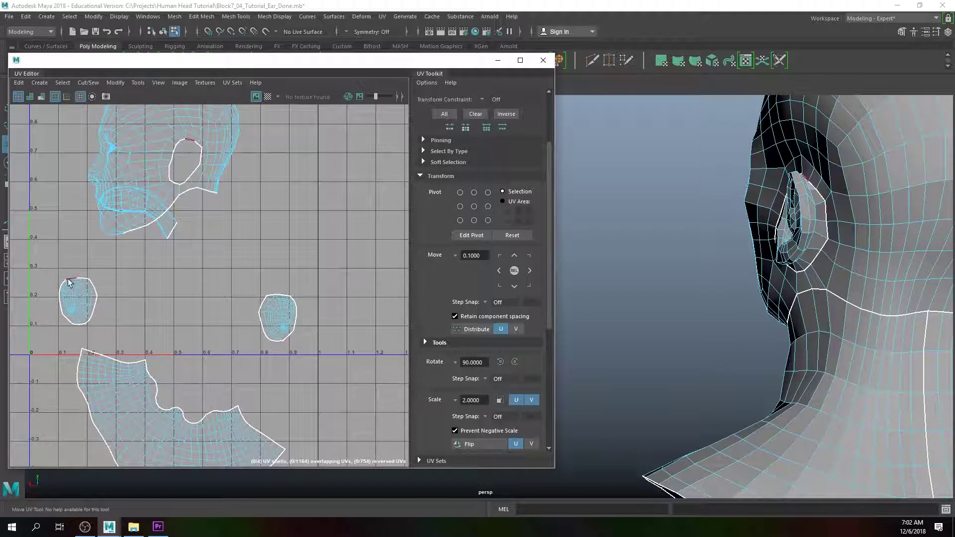
{"action": "right_click_drag", "start_coordinate": [75, 294], "coordinate": [45, 274]}
{"action": "left_click", "coordinate": [73, 299]}
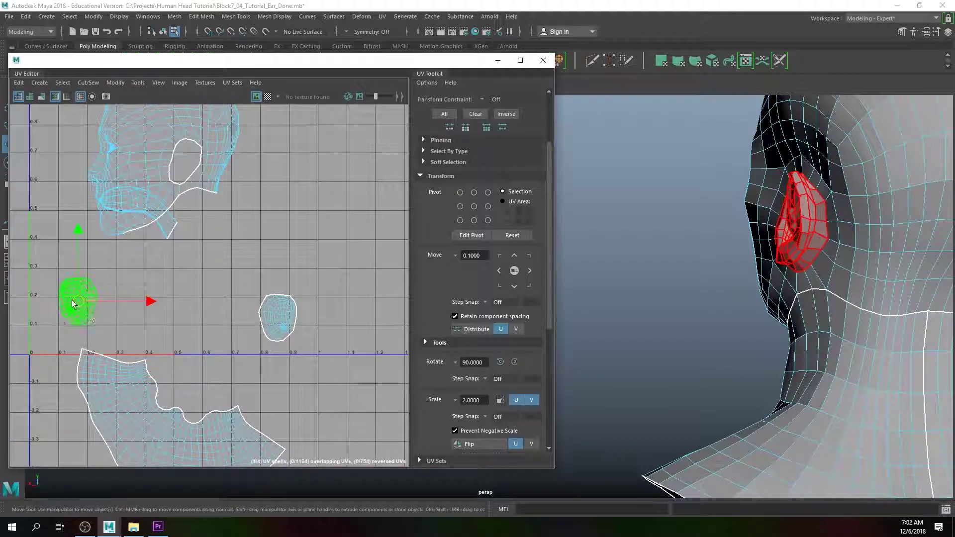
{"action": "left_click_drag", "start_coordinate": [78, 301], "coordinate": [292, 379]}
{"action": "left_click", "coordinate": [276, 317]}
{"action": "left_click_drag", "start_coordinate": [278, 319], "coordinate": [222, 369]}
- Examine the lips and the inside of the mouth from below, from the front and from within the head
{"action": "left_click_drag", "start_coordinate": [703, 223], "coordinate": [618, 192], "text": "alt"}
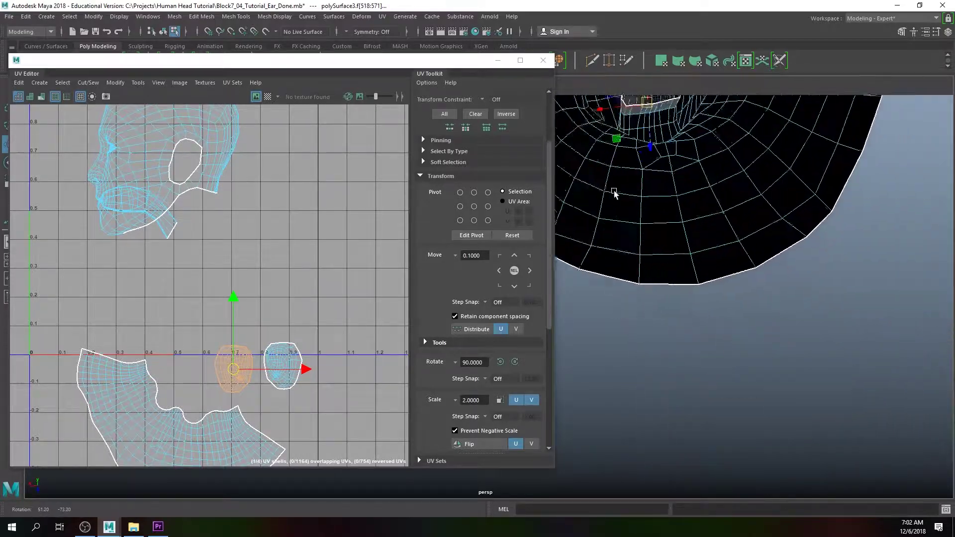
{"action": "middle_click_drag", "start_coordinate": [618, 192], "coordinate": [642, 300], "text": "alt"}
{"action": "scroll", "coordinate": [649, 291], "scroll_direction": "up", "scroll_amount": 3}
{"action": "left_click_drag", "start_coordinate": [652, 288], "coordinate": [673, 202], "text": "alt"}
{"action": "scroll", "coordinate": [673, 202], "scroll_direction": "up", "scroll_amount": 2}
{"action": "middle_click_drag", "start_coordinate": [673, 203], "coordinate": [669, 243], "text": "alt"}
{"action": "scroll", "coordinate": [696, 224], "scroll_direction": "up", "scroll_amount": 4}
{"action": "middle_click_drag", "start_coordinate": [729, 206], "coordinate": [547, 310], "text": "alt"}
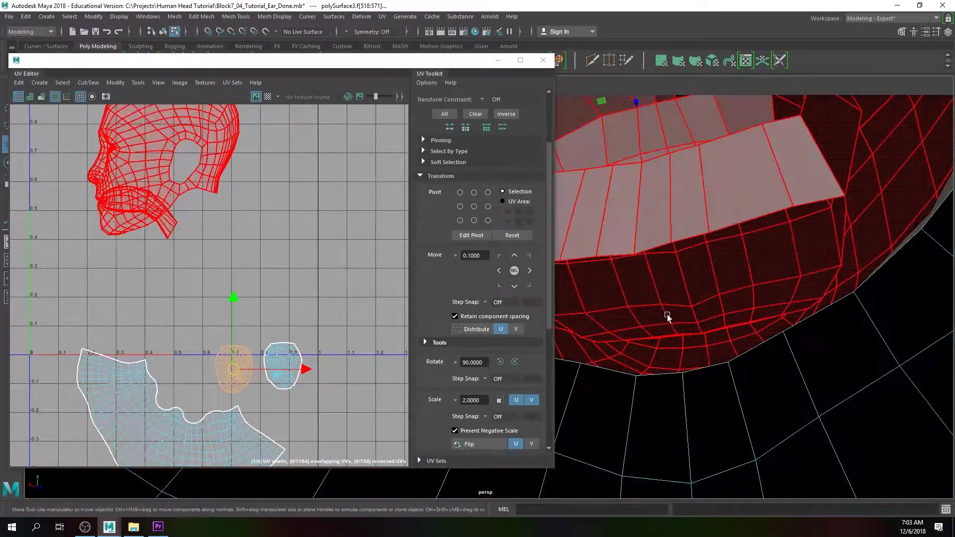
{"action": "left_click_drag", "start_coordinate": [679, 256], "coordinate": [680, 230], "text": "alt"}
{"action": "scroll", "coordinate": [680, 229], "scroll_direction": "down", "scroll_amount": 10}
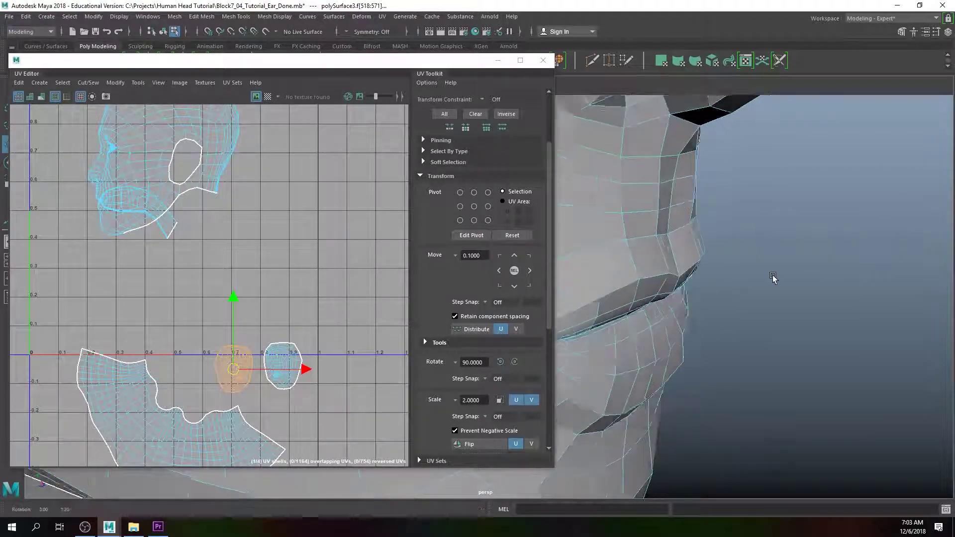
{"action": "left_click_drag", "start_coordinate": [738, 272], "coordinate": [763, 306], "text": "alt"}
{"action": "scroll", "coordinate": [753, 298], "scroll_direction": "up", "scroll_amount": 3}
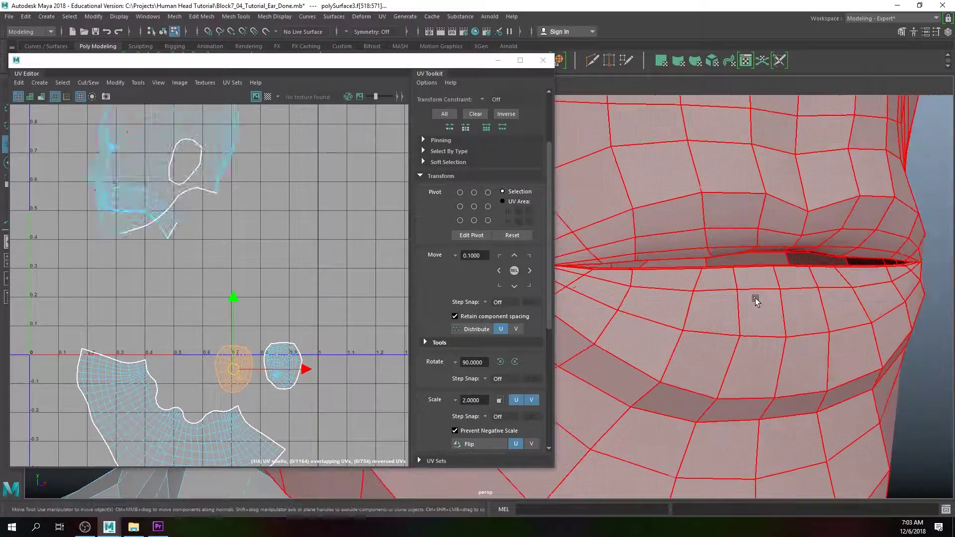
{"action": "left_click", "coordinate": [759, 200]}
{"action": "left_click_drag", "start_coordinate": [760, 200], "coordinate": [755, 264], "text": "alt"}
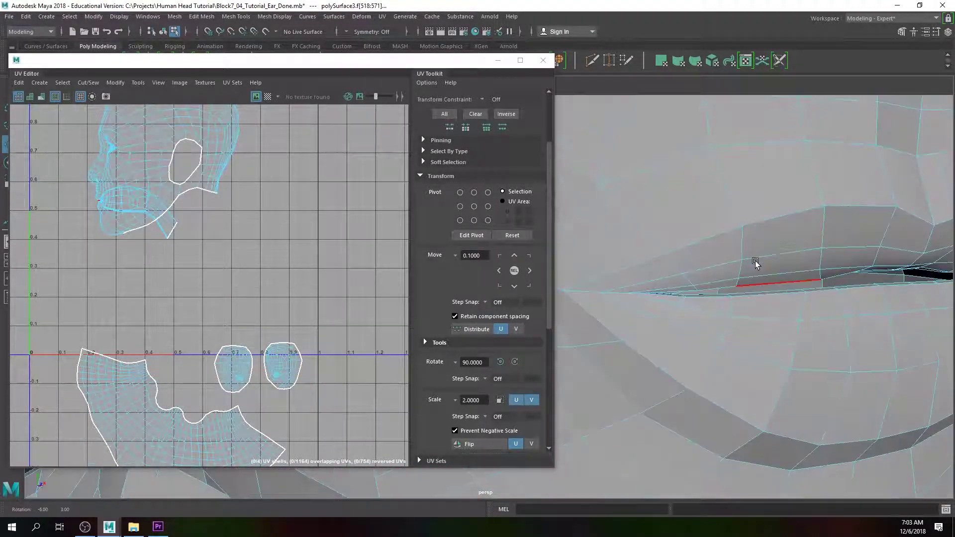
{"action": "scroll", "coordinate": [746, 289], "scroll_direction": "down", "scroll_amount": 4}
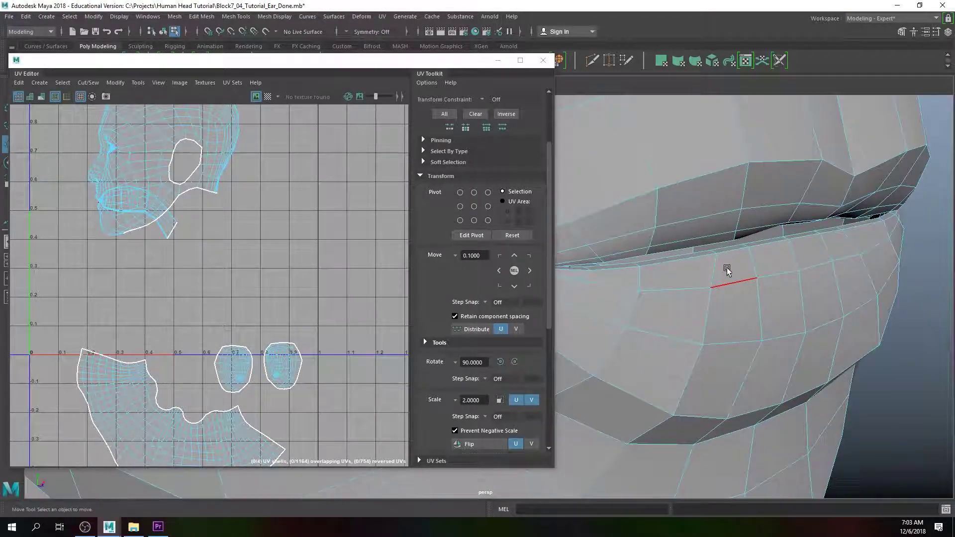
{"action": "left_click_drag", "start_coordinate": [744, 271], "coordinate": [760, 264], "text": "alt"}
{"action": "mouse_move", "coordinate": [746, 327]}
{"action": "left_mouse_down", "text": "alt"}
{"action": "mouse_move", "coordinate": [772, 302]}
{"action": "mouse_move", "coordinate": [801, 296]}
{"action": "mouse_move", "coordinate": [760, 319]}
{"action": "left_mouse_up", "text": "alt"}
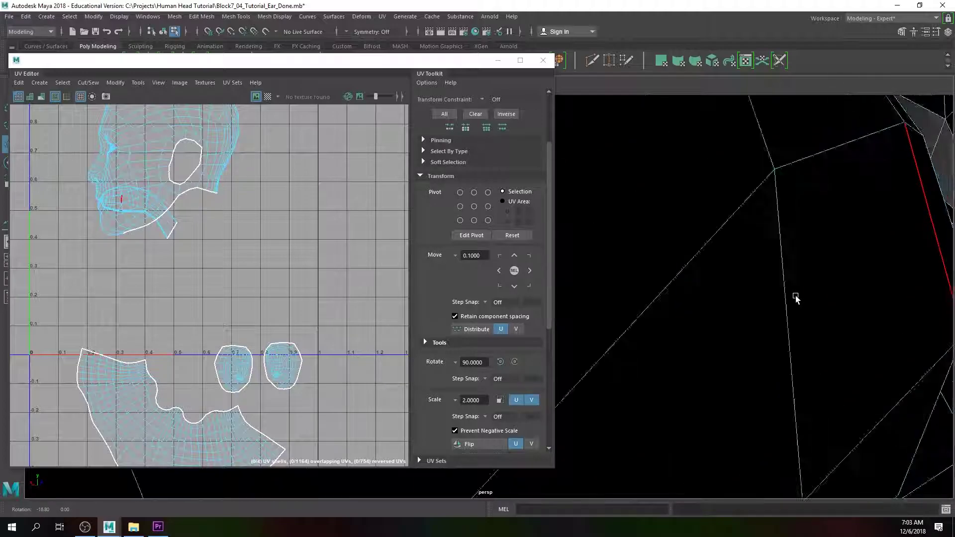
{"action": "right_click_drag", "start_coordinate": [821, 289], "coordinate": [763, 313], "text": "alt"}
{"action": "left_click_drag", "start_coordinate": [764, 314], "coordinate": [738, 298], "text": "alt"}
{"action": "middle_click_drag", "start_coordinate": [737, 297], "coordinate": [661, 299], "text": "alt"}
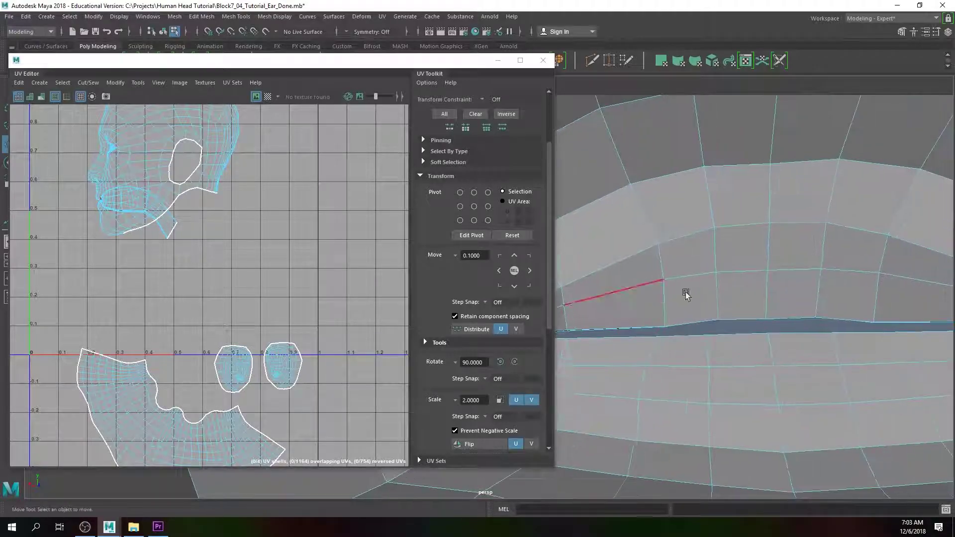
- Select the edge loop running around the inner side of the lips and move the UV Editor off the mouth area
{"action": "left_click", "coordinate": [741, 272]}
{"action": "left_click_drag", "start_coordinate": [748, 285], "coordinate": [848, 255], "text": "alt"}
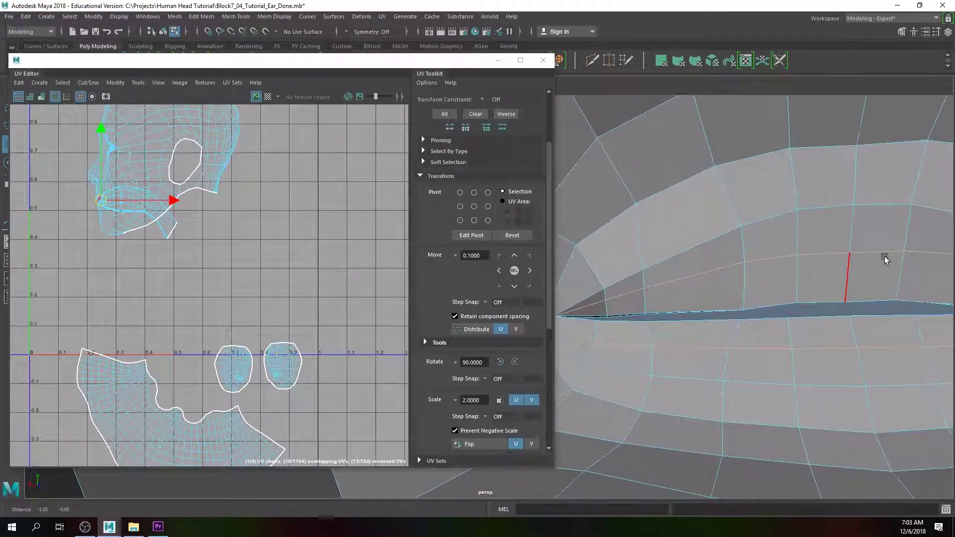
{"action": "key", "text": "r"}
{"action": "middle_click_drag", "start_coordinate": [829, 254], "coordinate": [682, 268], "text": "alt"}
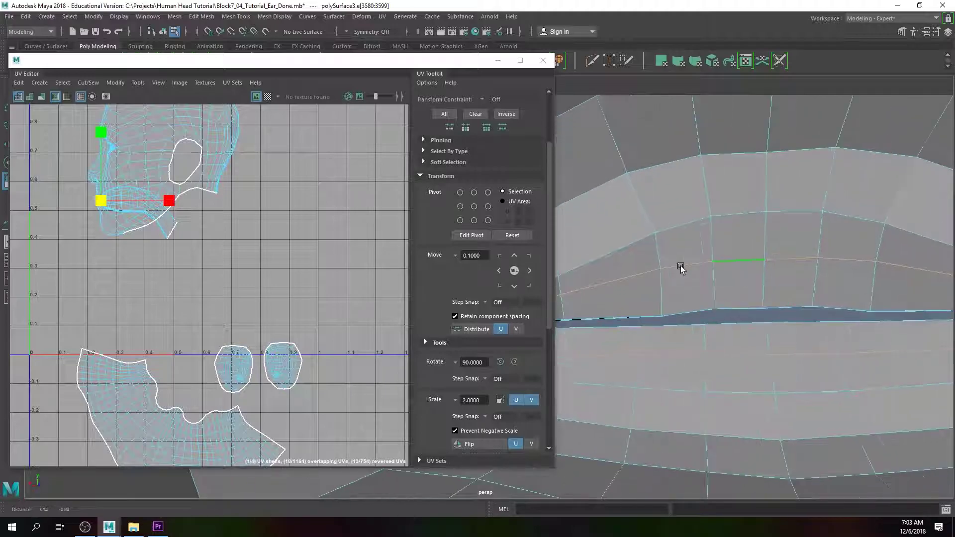
{"action": "left_click_drag", "start_coordinate": [460, 64], "coordinate": [239, 100]}
{"action": "left_click_drag", "start_coordinate": [665, 236], "coordinate": [802, 295], "text": "alt"}
{"action": "middle_click_drag", "start_coordinate": [802, 294], "coordinate": [827, 298], "text": "alt"}
{"action": "scroll", "coordinate": [827, 298], "scroll_direction": "up", "scroll_amount": 3}
{"action": "scroll", "coordinate": [766, 301], "scroll_direction": "up", "scroll_amount": 2}
{"action": "scroll", "coordinate": [773, 280], "scroll_direction": "down", "scroll_amount": 4}
{"action": "middle_click_drag", "start_coordinate": [497, 227], "coordinate": [748, 259], "text": "alt"}
{"action": "right_click_drag", "start_coordinate": [636, 215], "coordinate": [659, 200]}
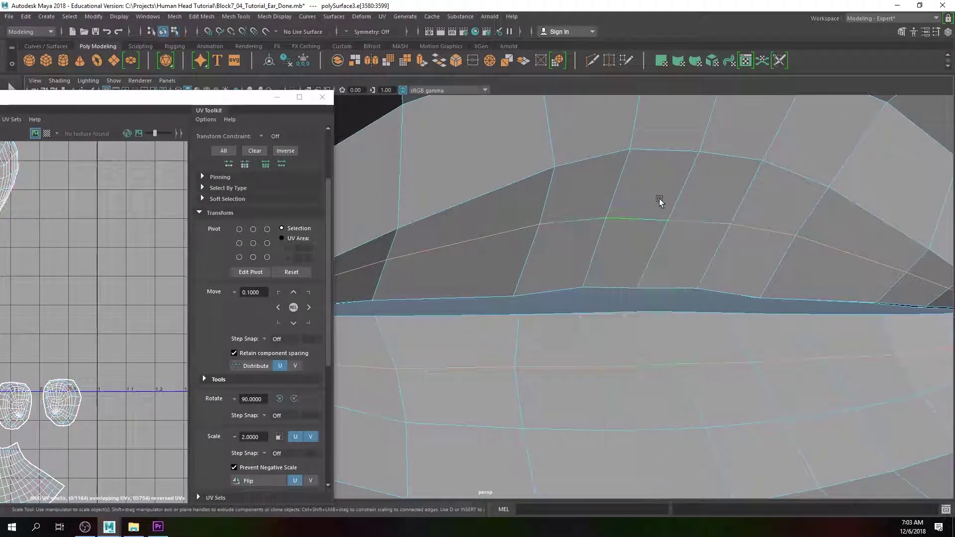
- Enable Edge Flow for the Multi-Cut tool and insert an edge loop around the inner lips, close to the mouth opening
{"action": "double_click", "coordinate": [591, 61]}
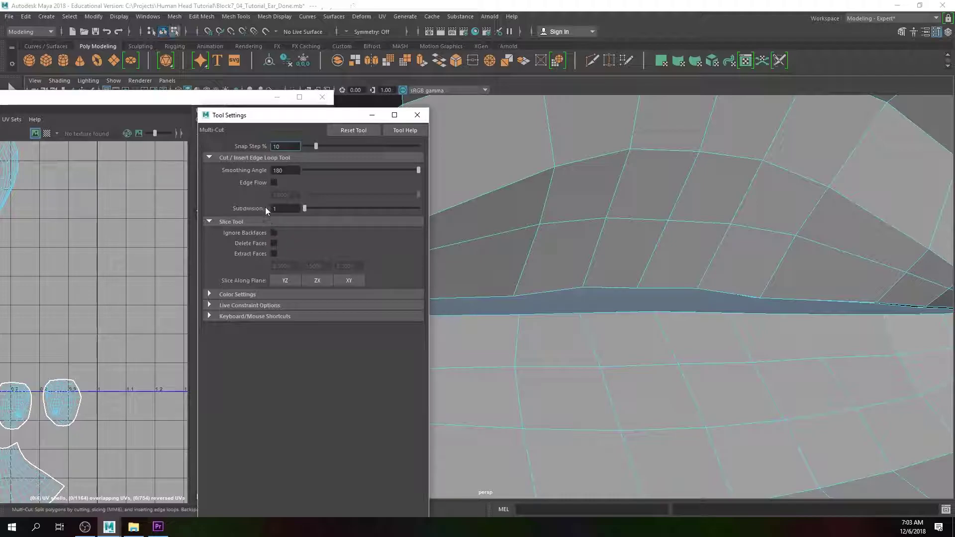
{"action": "left_click", "coordinate": [274, 183]}
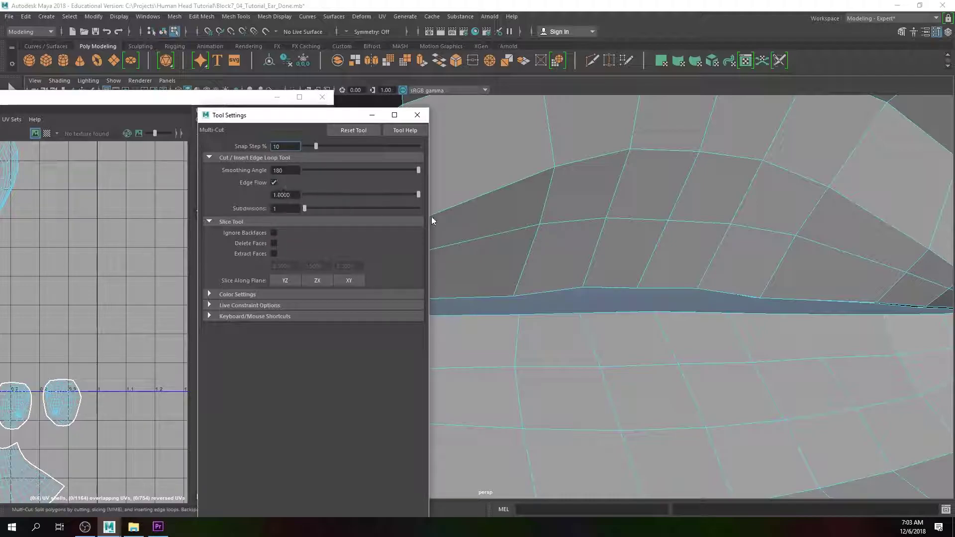
{"action": "left_click", "coordinate": [595, 258], "text": "ctrl"}
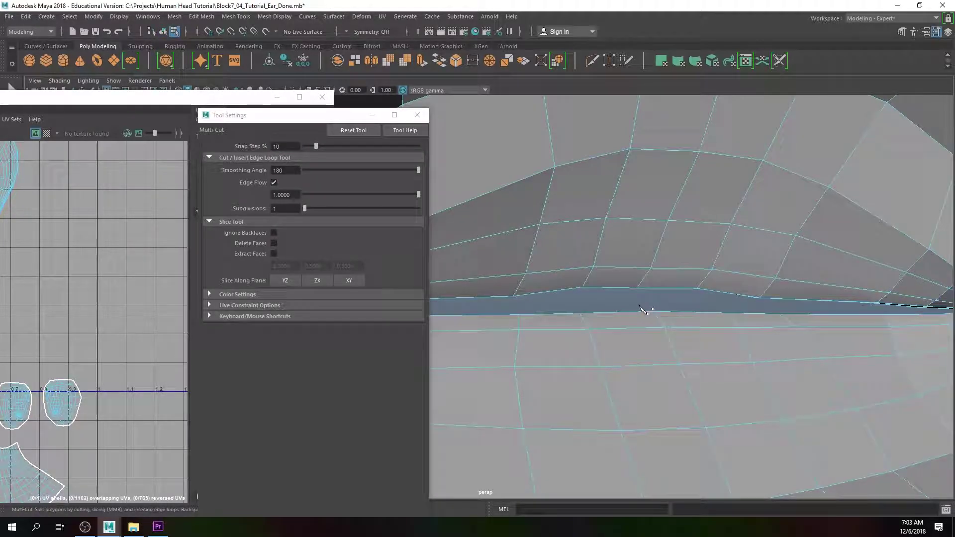
- Switch to the Scale tool, reset its pivot and select the original edge loop around the inner lips
{"action": "key", "text": "r"}
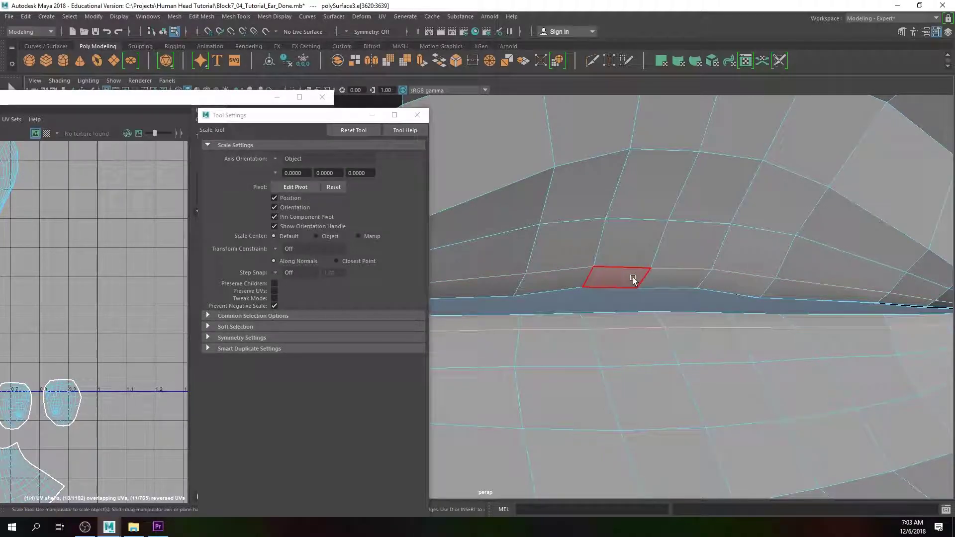
{"action": "middle_click_drag", "start_coordinate": [691, 268], "coordinate": [754, 258], "text": "alt"}
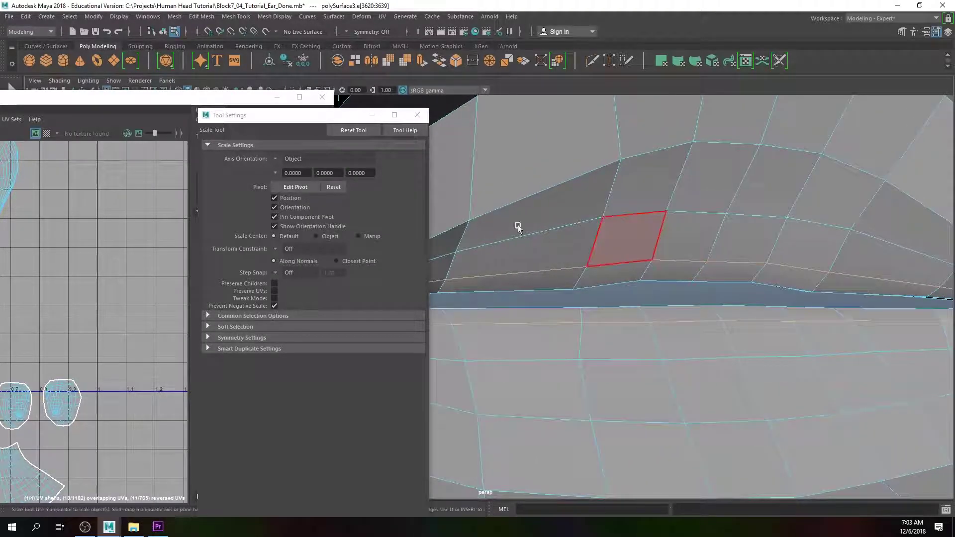
{"action": "left_click", "coordinate": [333, 188]}
{"action": "left_click_drag", "start_coordinate": [730, 247], "coordinate": [825, 343]}
{"action": "double_click", "coordinate": [744, 215]}
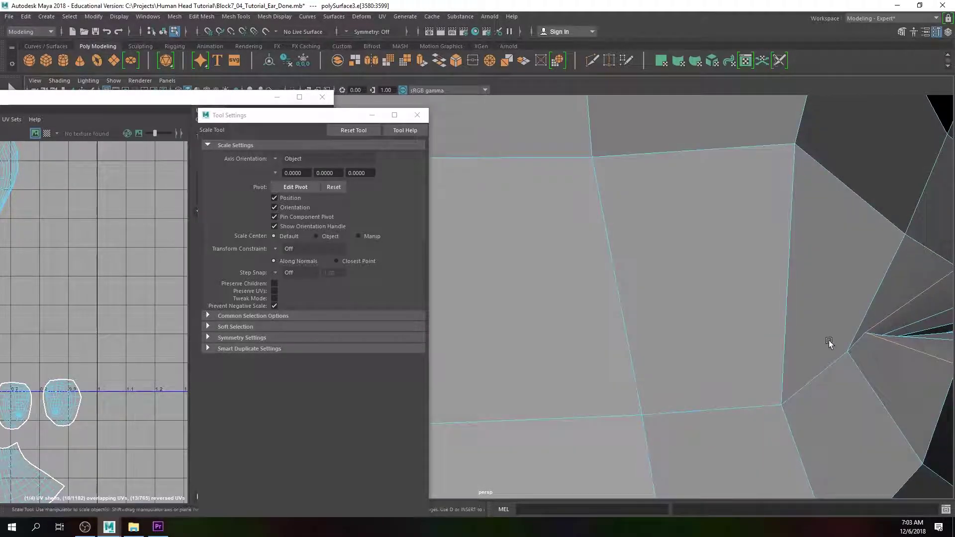
- Turn on World X symmetry and move the vertex pair at the inner corners of the mouth slightly down
{"action": "middle_click_drag", "start_coordinate": [824, 340], "coordinate": [793, 324], "text": "alt"}
{"action": "right_click_drag", "start_coordinate": [810, 334], "coordinate": [766, 244]}
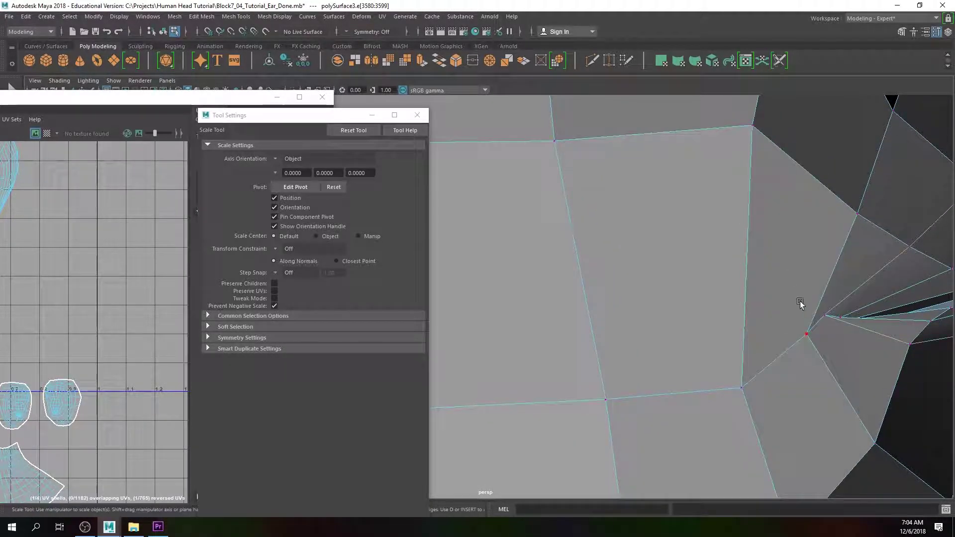
{"action": "left_click", "coordinate": [554, 141]}
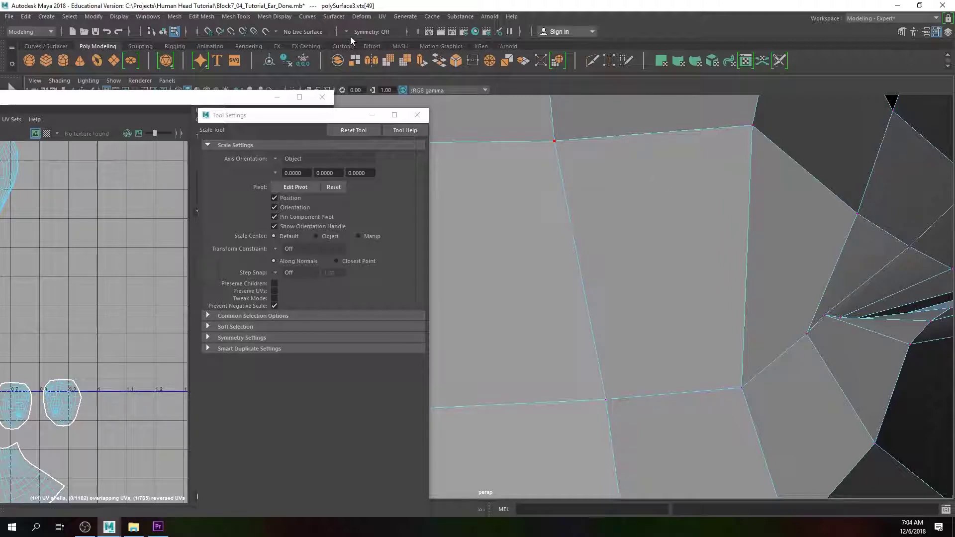
{"action": "left_click", "coordinate": [348, 32]}
{"action": "left_click", "coordinate": [377, 79]}
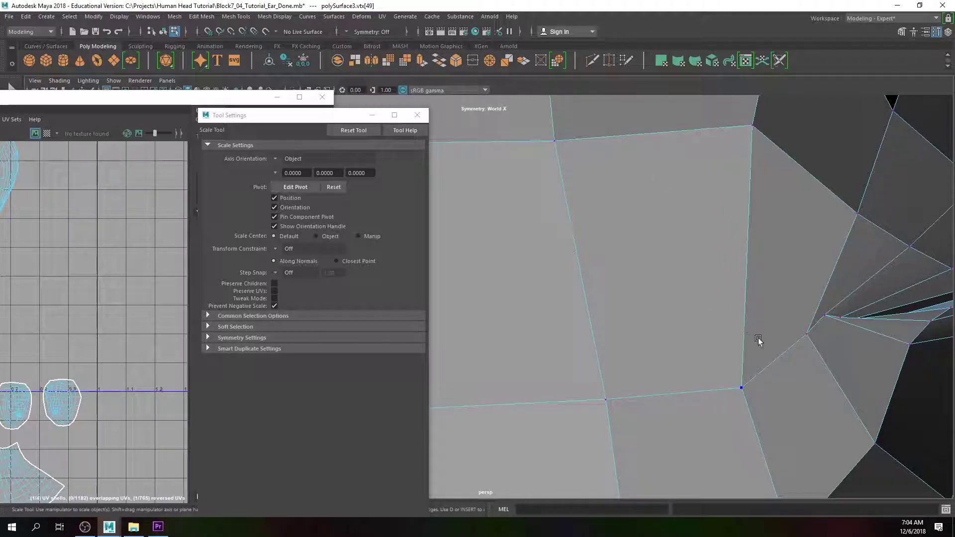
{"action": "key", "text": "w"}
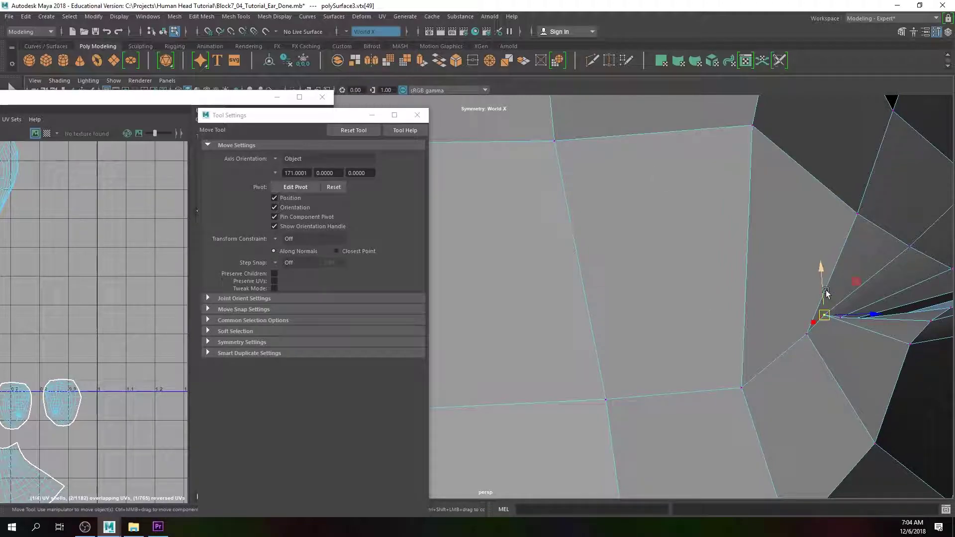
{"action": "left_click_drag", "start_coordinate": [820, 274], "coordinate": [836, 340]}
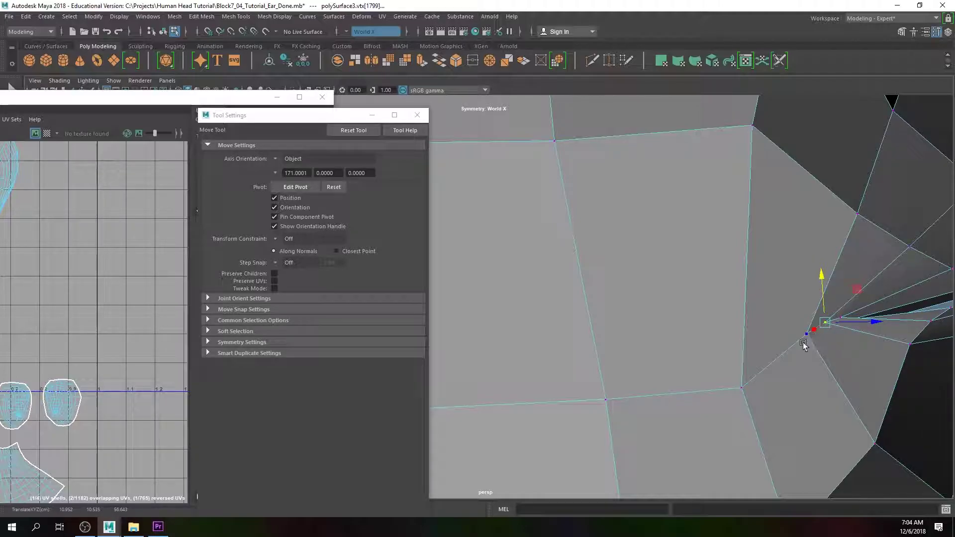
- Select the vertex pair next to the inner corners of the mouth and move it slightly up
{"action": "left_click", "coordinate": [746, 380]}
{"action": "mouse_move", "coordinate": [739, 337]}
{"action": "left_mouse_down"}
{"action": "mouse_move", "coordinate": [740, 312]}
{"action": "mouse_move", "coordinate": [755, 327]}
{"action": "left_mouse_up"}
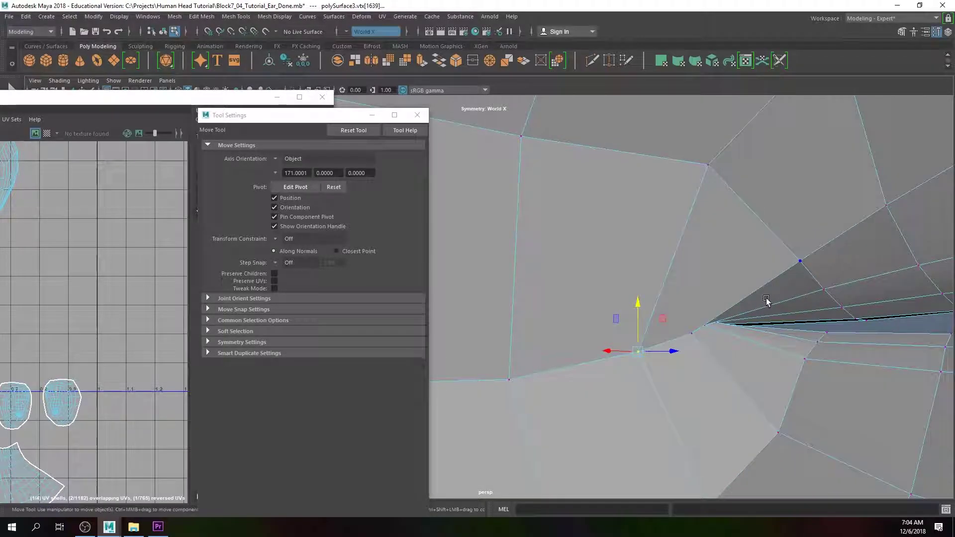
{"action": "middle_click_drag", "start_coordinate": [766, 300], "coordinate": [710, 319], "text": "alt"}
- Select the edge loop around the inner lips, close the tool settings and cut the UVs along that loop
{"action": "right_click_drag", "start_coordinate": [705, 241], "coordinate": [705, 225]}
{"action": "middle_click_drag", "start_coordinate": [791, 298], "coordinate": [635, 312], "text": "alt"}
{"action": "double_click", "coordinate": [653, 255]}
{"action": "scroll", "coordinate": [670, 312], "scroll_direction": "down", "scroll_amount": 6}
{"action": "left_click_drag", "start_coordinate": [652, 326], "coordinate": [714, 329], "text": "alt"}
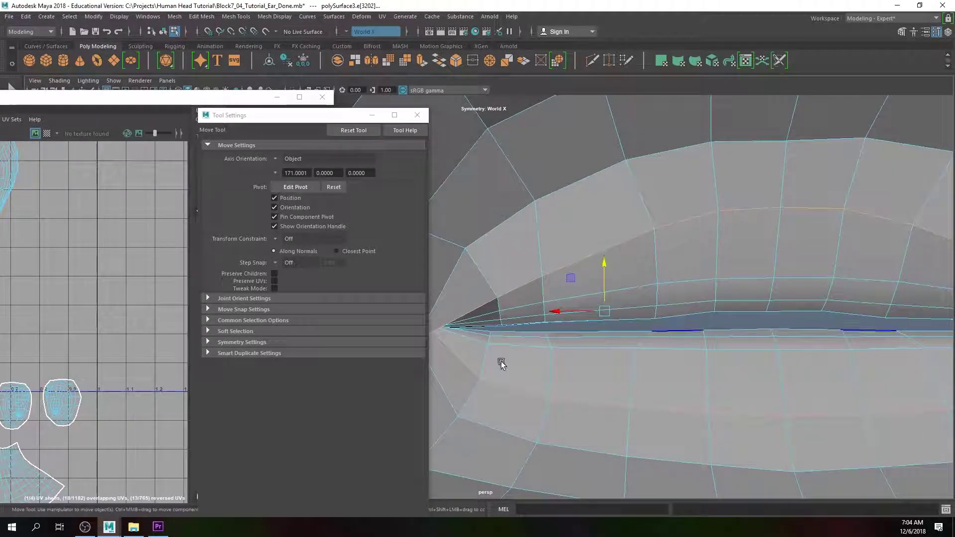
{"action": "left_click", "coordinate": [373, 116]}
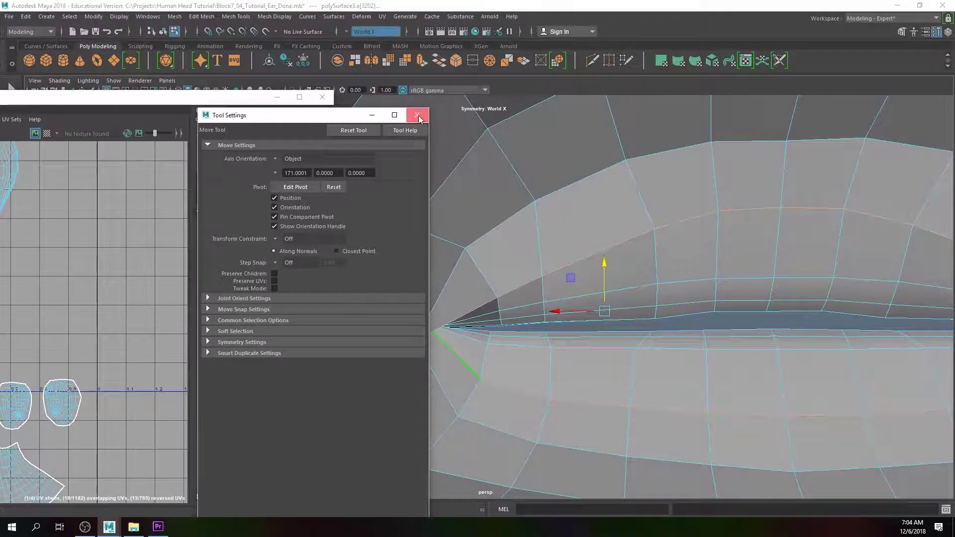
{"action": "left_click_drag", "start_coordinate": [202, 97], "coordinate": [513, 103]}
{"action": "scroll", "coordinate": [564, 401], "scroll_direction": "down", "scroll_amount": 5}
{"action": "scroll", "coordinate": [564, 400], "scroll_direction": "down", "scroll_amount": 2}
{"action": "left_click", "coordinate": [528, 352]}
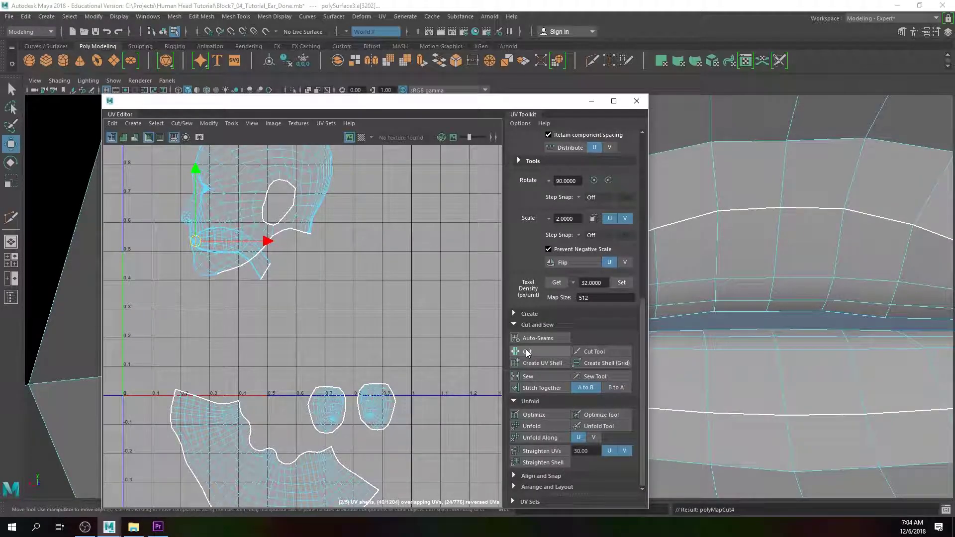
- Select the edges running back from the lower inner lip along the underside of the mouth cavity
{"action": "middle_click_drag", "start_coordinate": [781, 333], "coordinate": [773, 390], "text": "alt"}
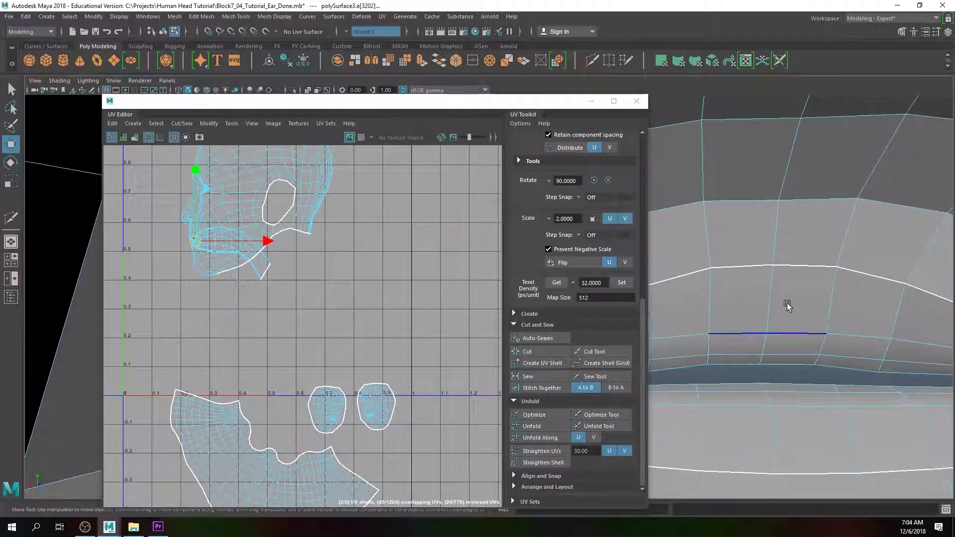
{"action": "right_click_drag", "start_coordinate": [784, 240], "coordinate": [778, 226]}
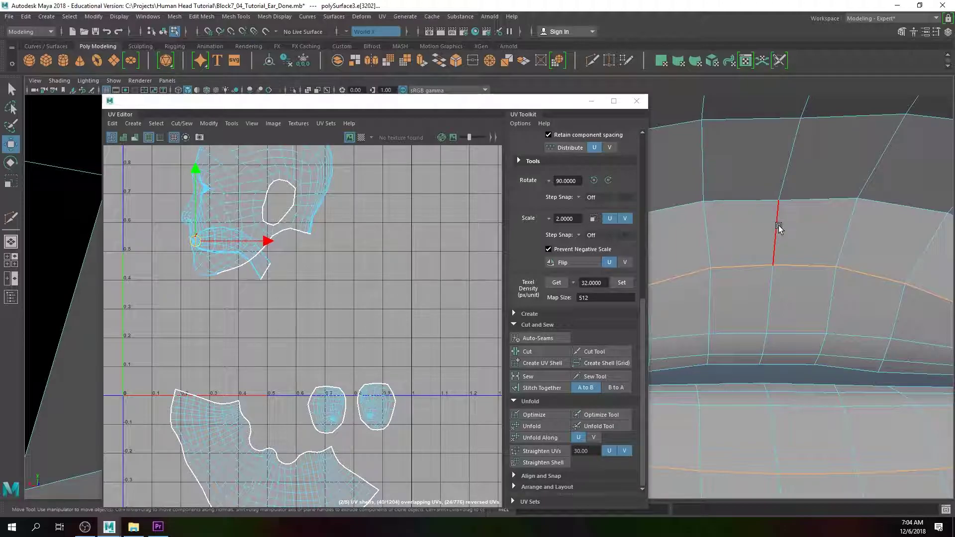
{"action": "middle_click_drag", "start_coordinate": [786, 290], "coordinate": [748, 173], "text": "alt"}
{"action": "left_click", "coordinate": [748, 377]}
{"action": "scroll", "coordinate": [749, 379], "scroll_direction": "down", "scroll_amount": 2}
{"action": "middle_click_drag", "start_coordinate": [749, 380], "coordinate": [740, 316], "text": "alt"}
{"action": "left_click_drag", "start_coordinate": [740, 316], "coordinate": [733, 386], "text": "alt"}
{"action": "scroll", "coordinate": [733, 390], "scroll_direction": "down", "scroll_amount": 1}
{"action": "middle_click_drag", "start_coordinate": [733, 391], "coordinate": [741, 352], "text": "alt"}
{"action": "left_click_drag", "start_coordinate": [741, 351], "coordinate": [718, 349], "text": "alt"}
{"action": "middle_click_drag", "start_coordinate": [817, 377], "coordinate": [844, 419], "text": "alt"}
{"action": "left_click_drag", "start_coordinate": [843, 420], "coordinate": [874, 413], "text": "alt"}
{"action": "left_click", "coordinate": [781, 379], "text": "shift"}
{"action": "left_click_drag", "start_coordinate": [781, 379], "coordinate": [772, 356], "text": "alt"}
{"action": "middle_click_drag", "start_coordinate": [772, 357], "coordinate": [774, 377], "text": "alt"}
{"action": "left_click_drag", "start_coordinate": [774, 380], "coordinate": [846, 356], "text": "alt"}
- Switch to wireframe display, check the edge selection beneath the mouth cavity and cut the UVs along it
{"action": "key", "text": "4"}
{"action": "left_click_drag", "start_coordinate": [818, 323], "coordinate": [930, 224], "text": "alt"}
{"action": "left_click_drag", "start_coordinate": [553, 102], "coordinate": [400, 104]}
{"action": "left_click_drag", "start_coordinate": [709, 271], "coordinate": [629, 316], "text": "alt"}
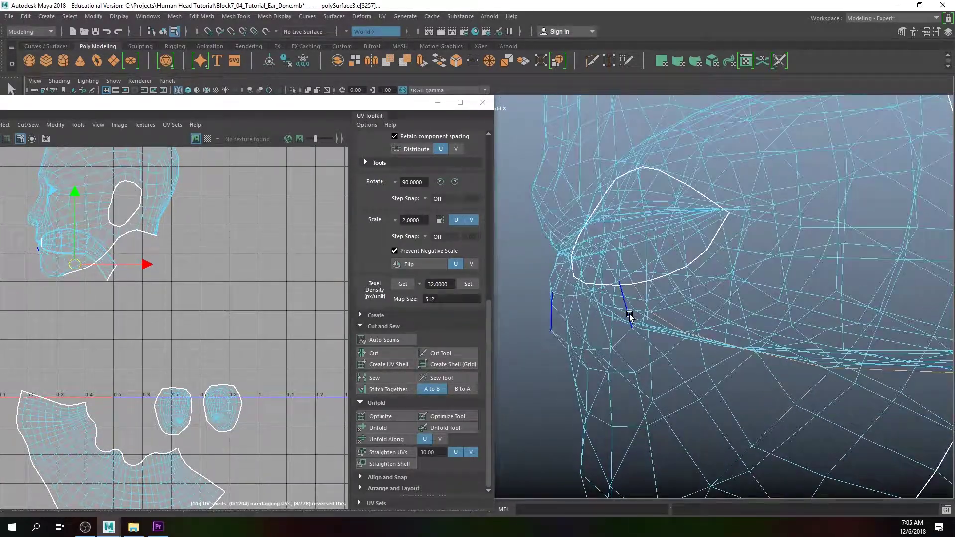
{"action": "scroll", "coordinate": [630, 315], "scroll_direction": "up", "scroll_amount": 3}
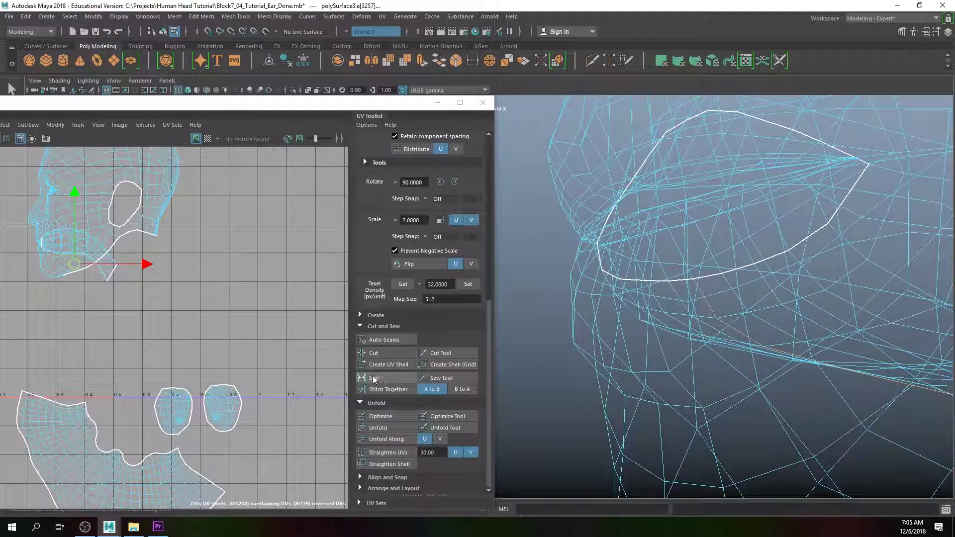
{"action": "left_click", "coordinate": [380, 352]}
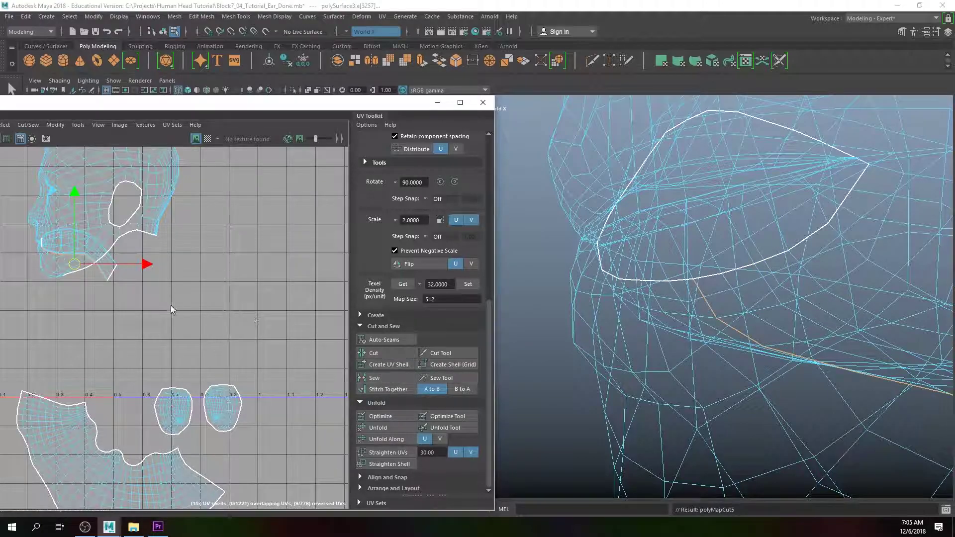
- Select the mouth cavity shell, unfold it, place it beside the ear shells and rotate it upright
{"action": "scroll", "coordinate": [642, 330], "scroll_direction": "down", "scroll_amount": 2}
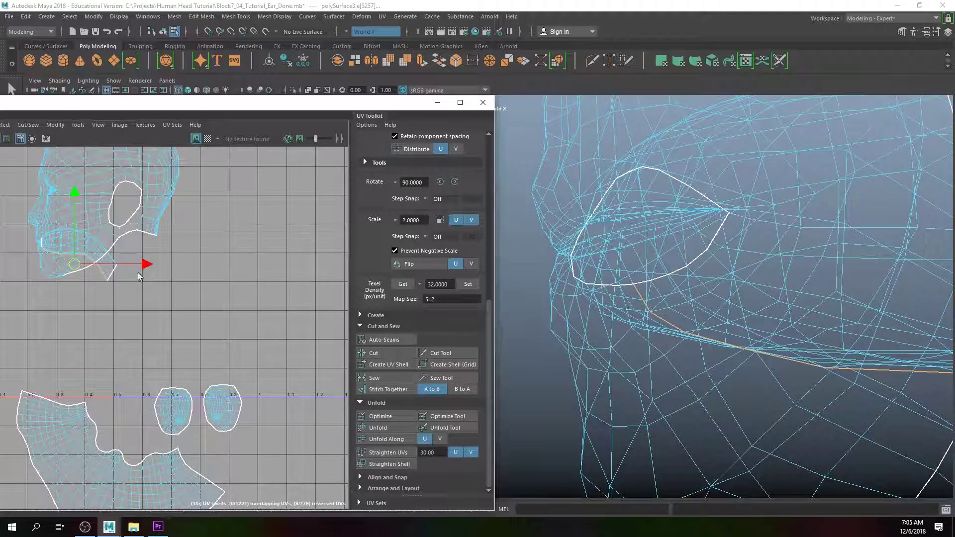
{"action": "right_click_drag", "start_coordinate": [108, 276], "coordinate": [78, 260]}
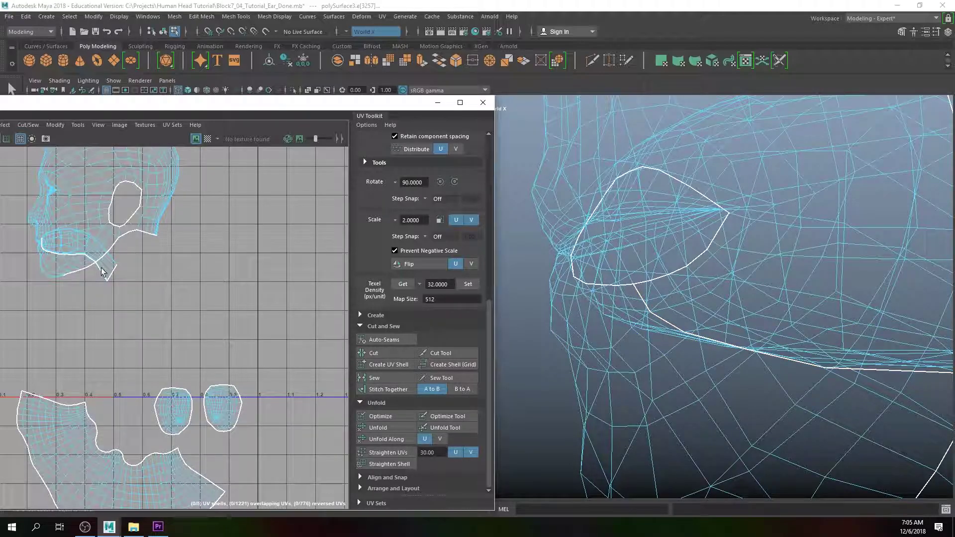
{"action": "left_click", "coordinate": [102, 272]}
{"action": "left_click", "coordinate": [378, 428]}
{"action": "left_click_drag", "start_coordinate": [80, 255], "coordinate": [298, 436]}
{"action": "key", "text": "e"}
{"action": "left_click_drag", "start_coordinate": [273, 370], "coordinate": [344, 386]}
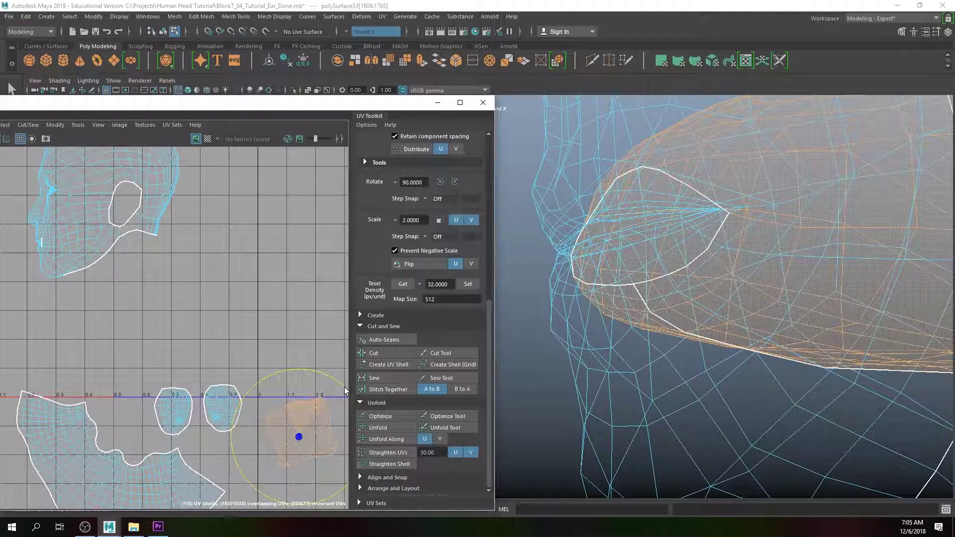
{"action": "key", "text": "w"}
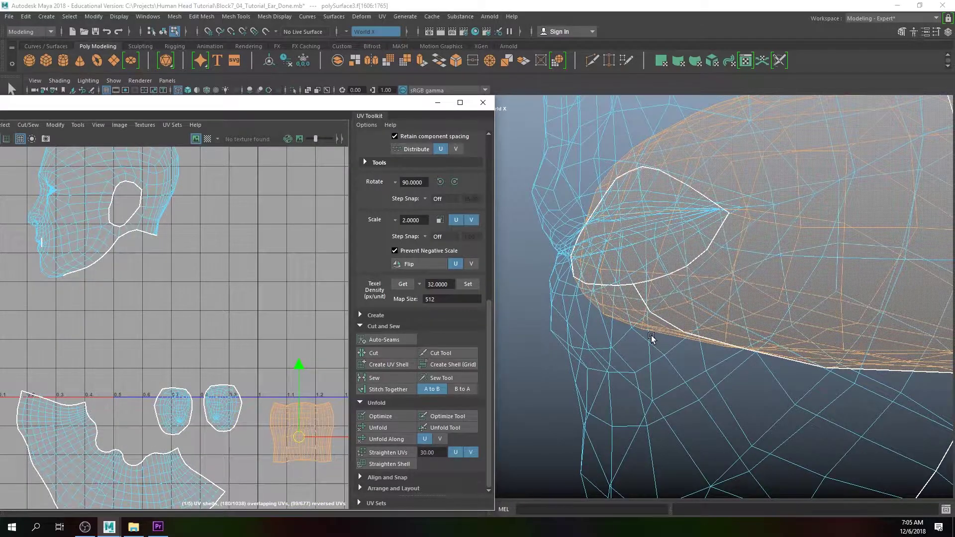
- Return to shaded display, select the center edges from the back of the head over the crown to the upper forehead, and cut them
{"action": "scroll", "coordinate": [655, 337], "scroll_direction": "down", "scroll_amount": 5}
{"action": "left_click_drag", "start_coordinate": [656, 336], "coordinate": [719, 387], "text": "alt"}
{"action": "middle_click_drag", "start_coordinate": [592, 271], "coordinate": [652, 350], "text": "alt"}
{"action": "left_click_drag", "start_coordinate": [652, 352], "coordinate": [560, 176], "text": "alt"}
{"action": "left_click_drag", "start_coordinate": [389, 106], "coordinate": [359, 105]}
{"action": "left_click_drag", "start_coordinate": [728, 374], "coordinate": [721, 351], "text": "alt"}
{"action": "mouse_move", "coordinate": [636, 275]}
{"action": "left_mouse_down", "text": "alt"}
{"action": "mouse_move", "coordinate": [725, 279]}
{"action": "mouse_move", "coordinate": [636, 275]}
{"action": "left_mouse_up", "text": "alt"}
{"action": "right_click", "coordinate": [637, 275]}
{"action": "right_click_drag", "start_coordinate": [636, 240], "coordinate": [634, 212]}
{"action": "key", "text": "5"}
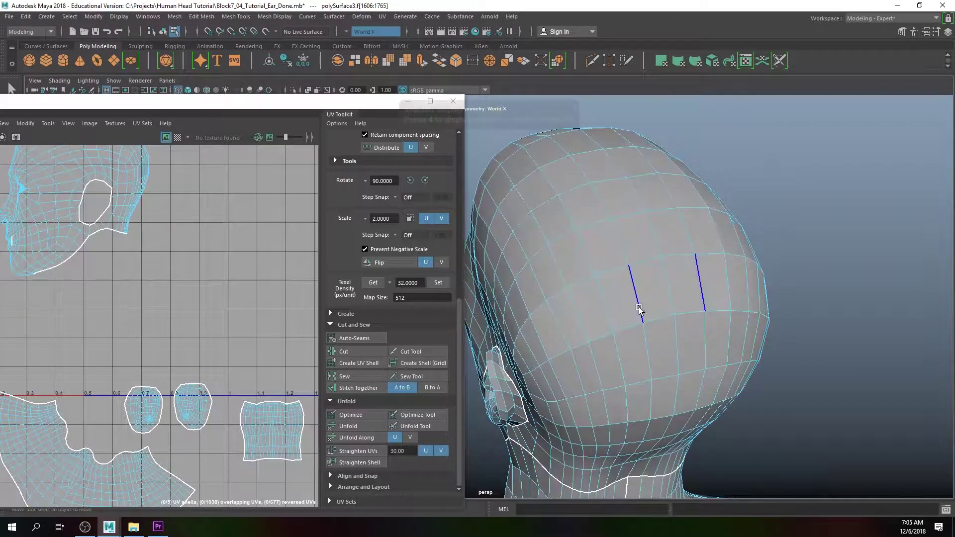
{"action": "left_click_drag", "start_coordinate": [684, 460], "coordinate": [656, 446], "text": "alt"}
{"action": "left_click", "coordinate": [559, 418]}
{"action": "left_click_drag", "start_coordinate": [559, 418], "coordinate": [613, 291], "text": "alt"}
{"action": "left_click", "coordinate": [602, 281]}
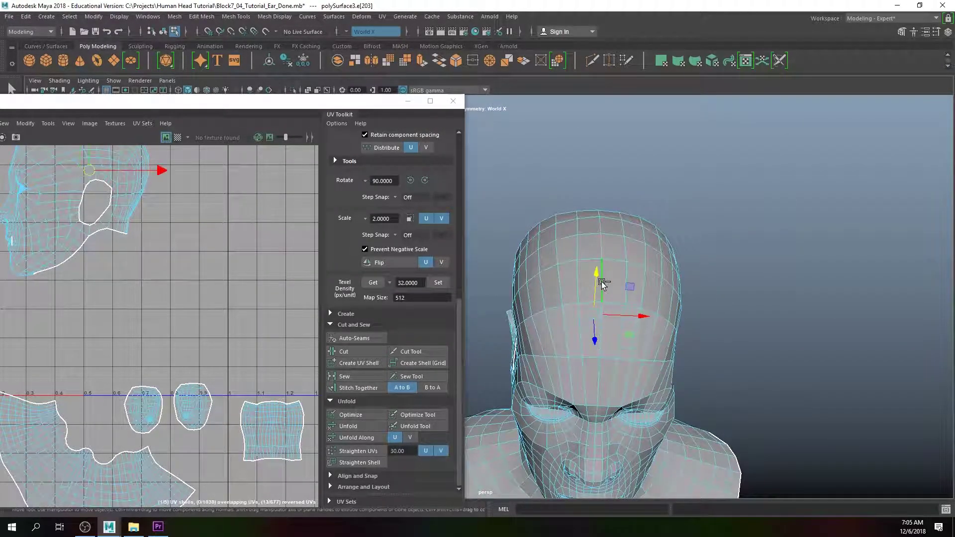
{"action": "left_click", "coordinate": [352, 351]}
- Select the whole head and face UV shell and unfold it
{"action": "right_click_drag", "start_coordinate": [553, 240], "coordinate": [595, 259]}
{"action": "key", "text": "F8"}
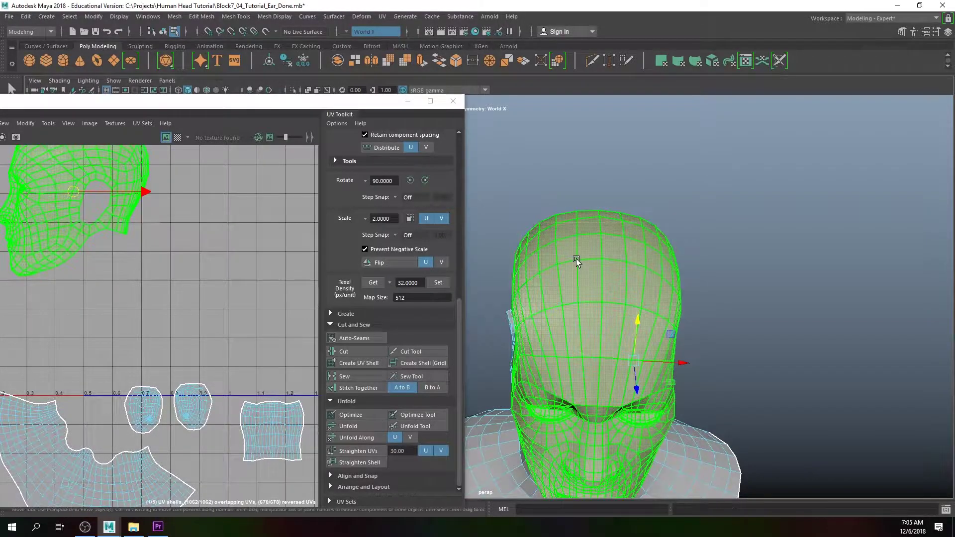
{"action": "key", "text": "ctrl+F11"}
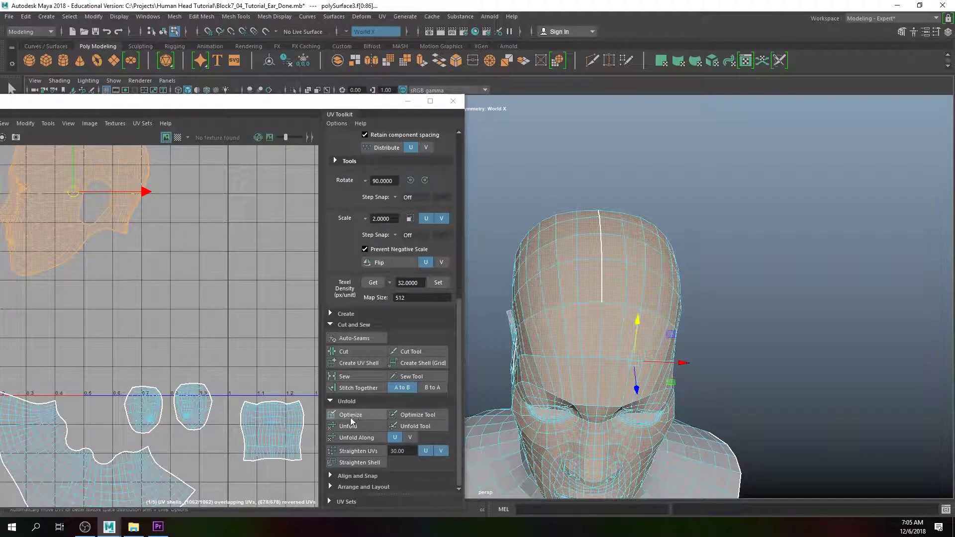
{"action": "left_click", "coordinate": [347, 426]}
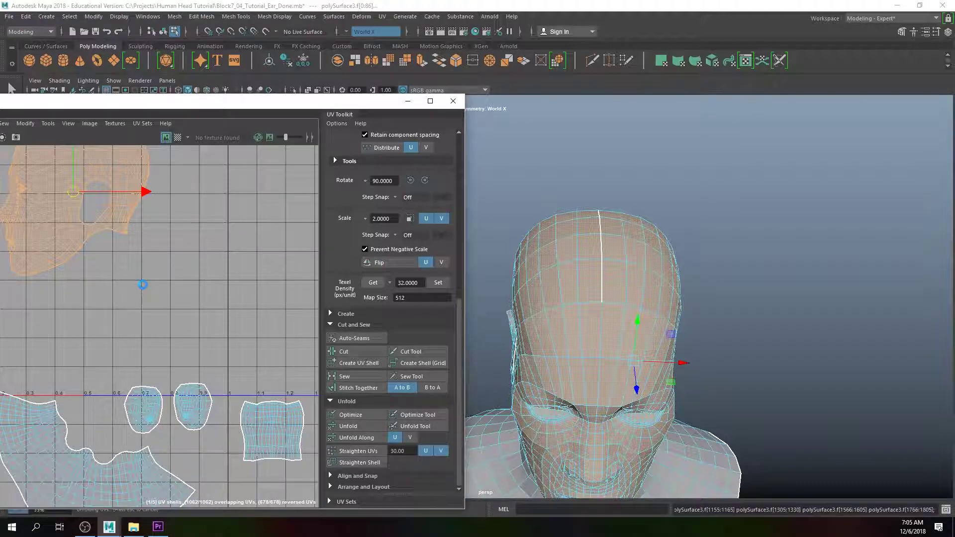
{"action": "key", "text": "f"}
{"action": "middle_click_drag", "start_coordinate": [213, 287], "coordinate": [257, 310], "text": "alt"}
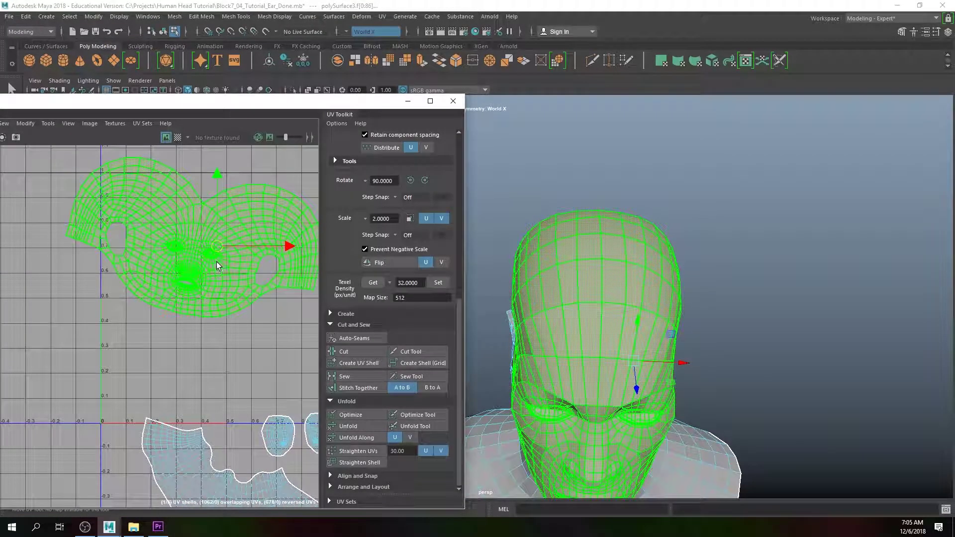
- Move the unfolded head shell down and rotate it until the face stands upright and level
{"action": "left_click_drag", "start_coordinate": [217, 247], "coordinate": [206, 308]}
{"action": "key", "text": "e"}
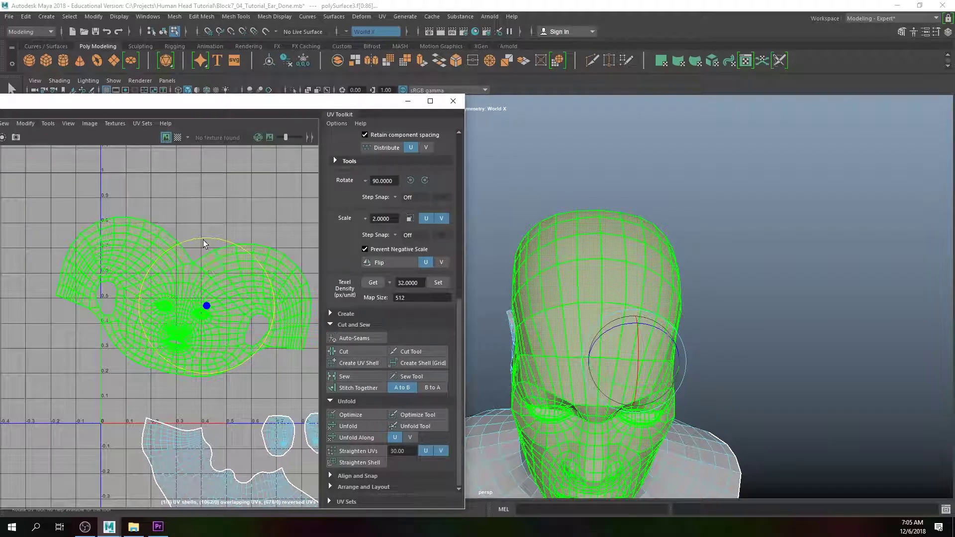
{"action": "left_click_drag", "start_coordinate": [199, 236], "coordinate": [181, 234]}
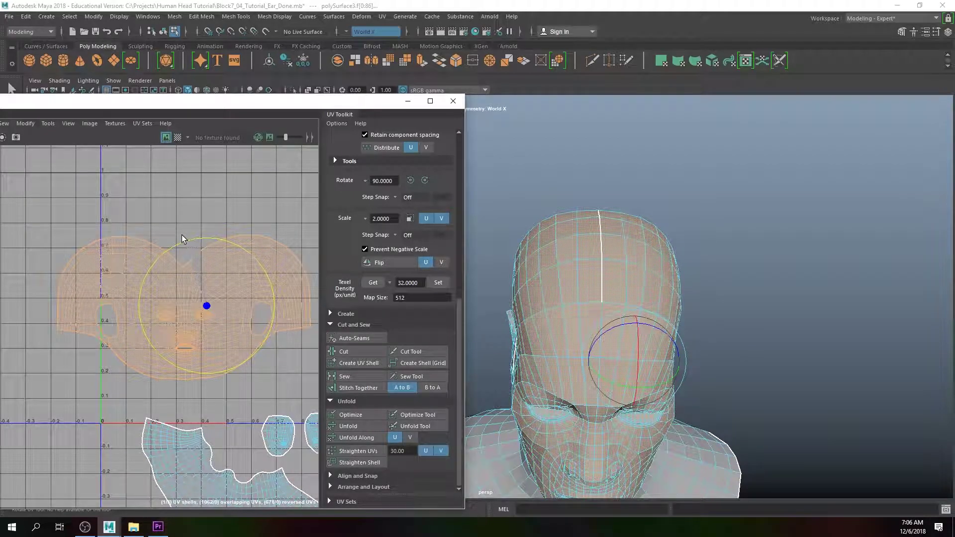
{"action": "key", "text": "w"}
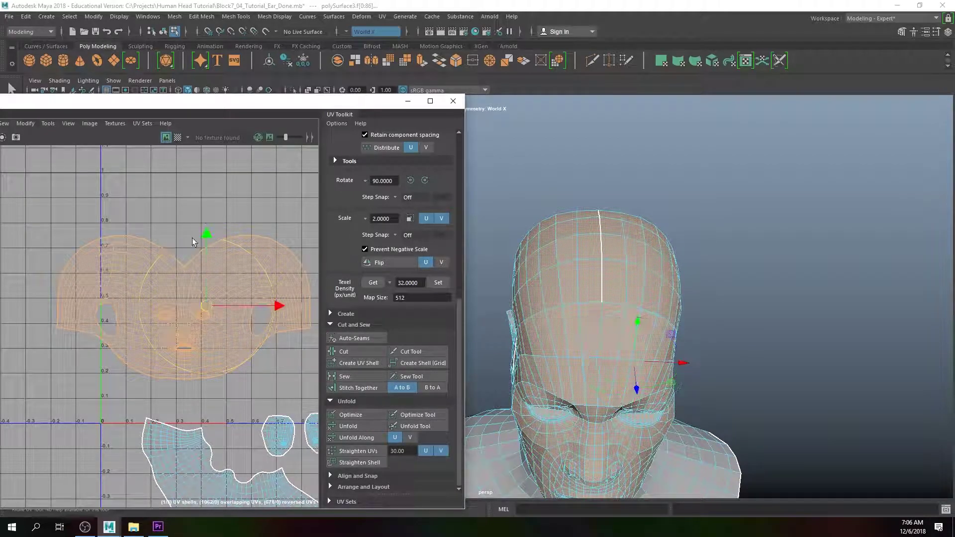
- Bring the UV Editor fully into view and turn on the UV distortion display for the shells
{"action": "left_click_drag", "start_coordinate": [199, 105], "coordinate": [479, 103]}
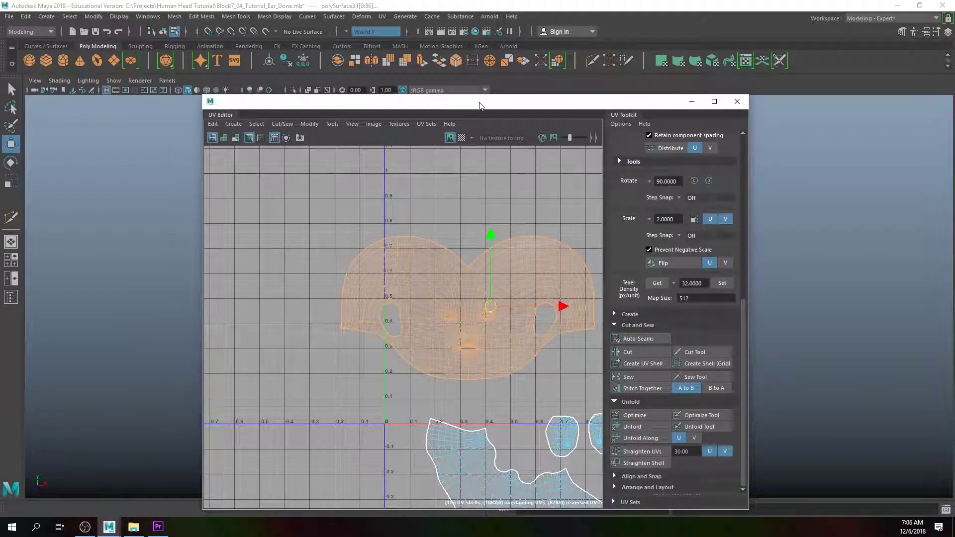
{"action": "left_click", "coordinate": [234, 138]}
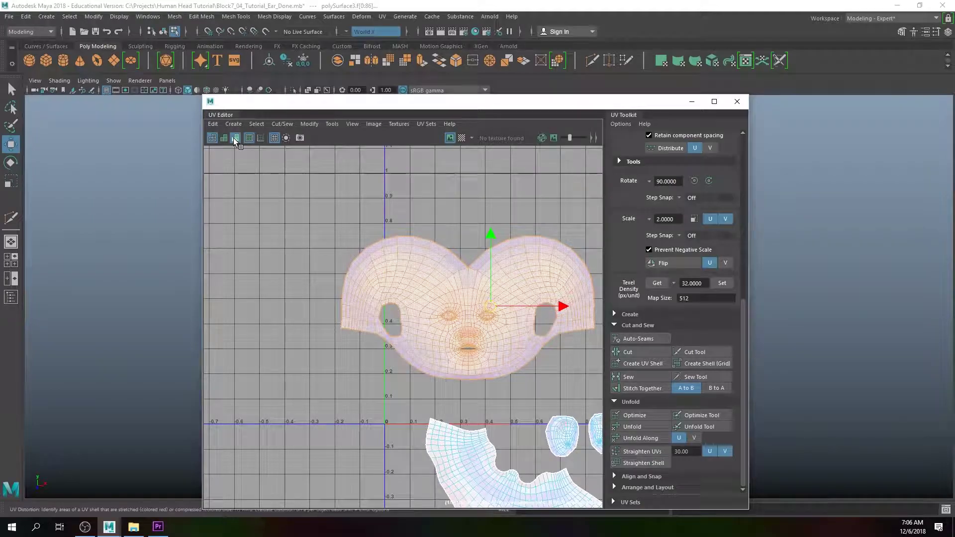
{"action": "middle_click_drag", "start_coordinate": [333, 339], "coordinate": [246, 261], "text": "alt"}
{"action": "middle_click_drag", "start_coordinate": [388, 295], "coordinate": [383, 324], "text": "alt"}
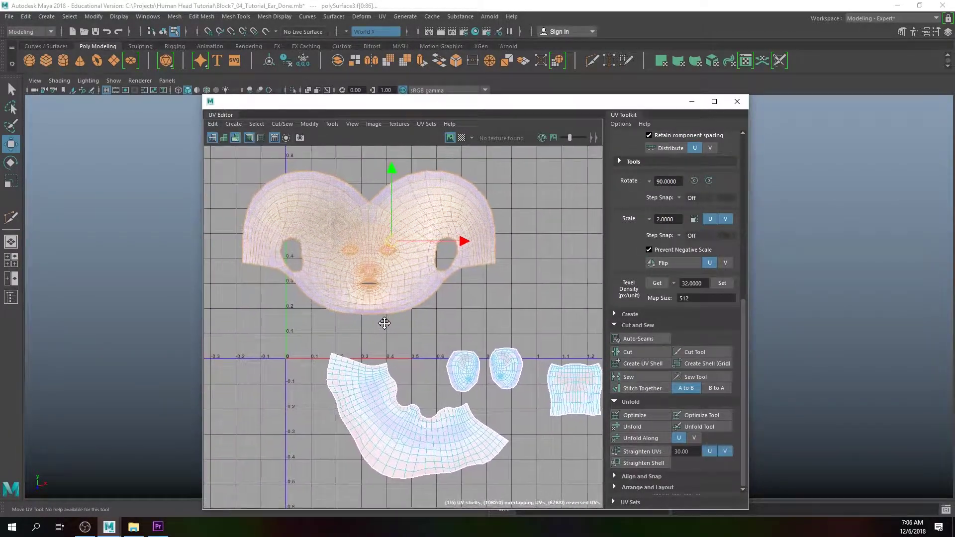
- Switch to UV selection, select the UVs of the central face including eyes, nose and mouth, and optimize them
{"action": "left_click", "coordinate": [283, 185]}
{"action": "scroll", "coordinate": [383, 269], "scroll_direction": "up", "scroll_amount": 5}
{"action": "middle_click_drag", "start_coordinate": [383, 269], "coordinate": [423, 284], "text": "alt"}
{"action": "scroll", "coordinate": [391, 317], "scroll_direction": "up", "scroll_amount": 4}
{"action": "scroll", "coordinate": [429, 301], "scroll_direction": "down", "scroll_amount": 1}
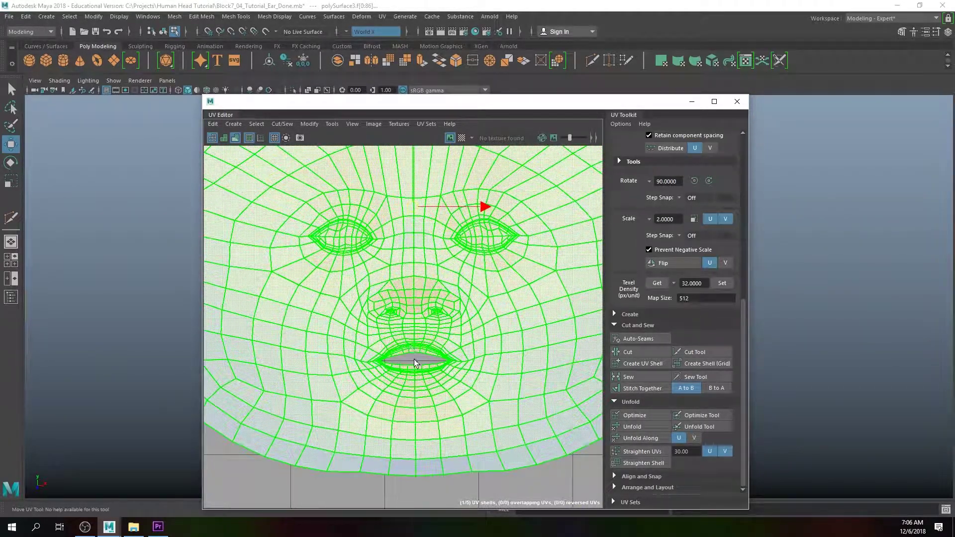
{"action": "scroll", "coordinate": [417, 331], "scroll_direction": "up", "scroll_amount": 1}
{"action": "right_click_drag", "start_coordinate": [424, 294], "coordinate": [458, 284]}
{"action": "scroll", "coordinate": [401, 291], "scroll_direction": "down", "scroll_amount": 1}
{"action": "middle_click_drag", "start_coordinate": [400, 295], "coordinate": [393, 336], "text": "alt"}
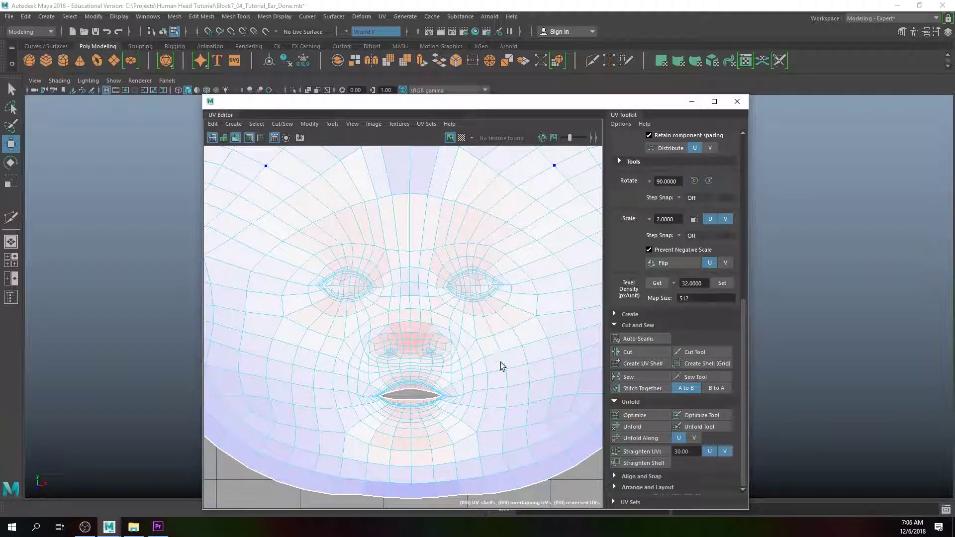
{"action": "left_click_drag", "start_coordinate": [572, 458], "coordinate": [572, 458]}
{"action": "left_click", "coordinate": [634, 415]}
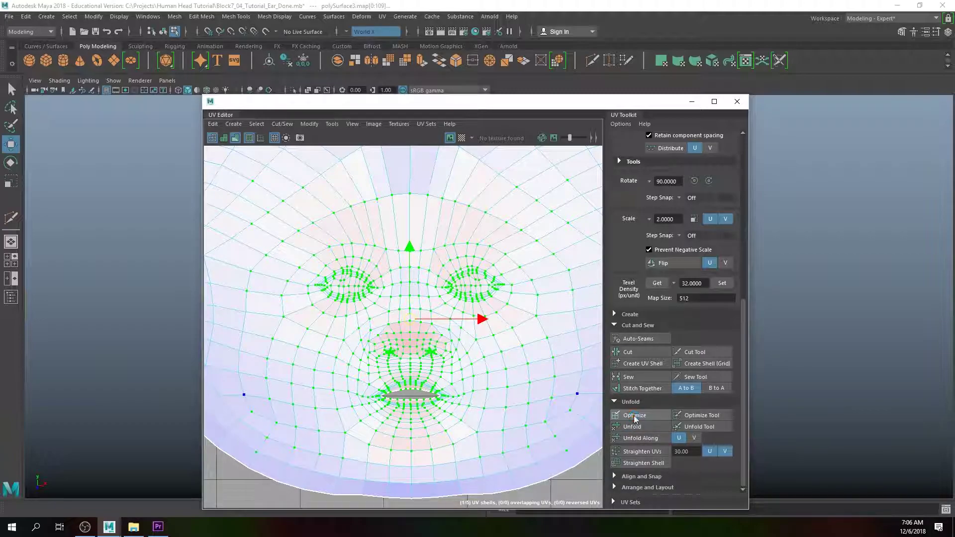
{"action": "left_click", "coordinate": [635, 415]}
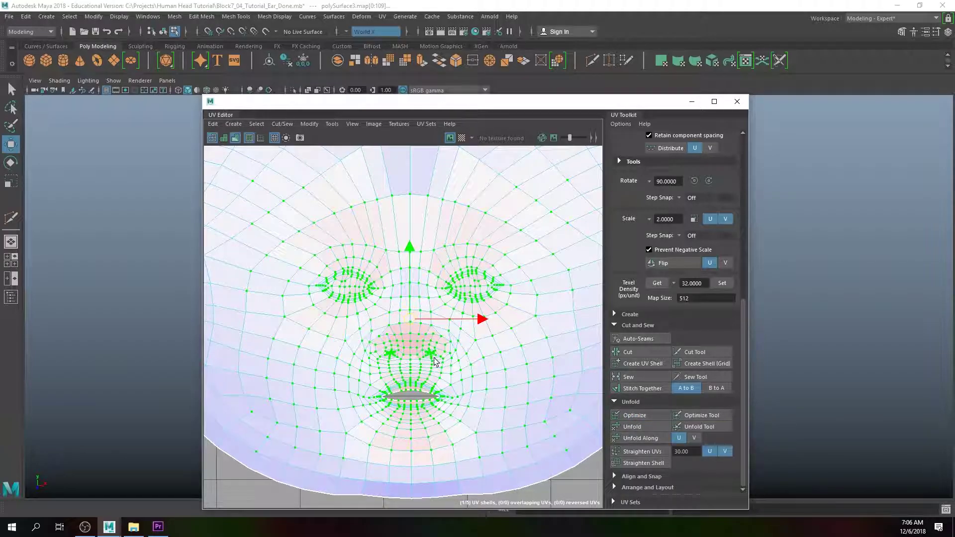
- Select the UVs around the nose, try optimizing them, and scale them up slightly in both directions
{"action": "left_click_drag", "start_coordinate": [456, 368], "coordinate": [457, 368]}
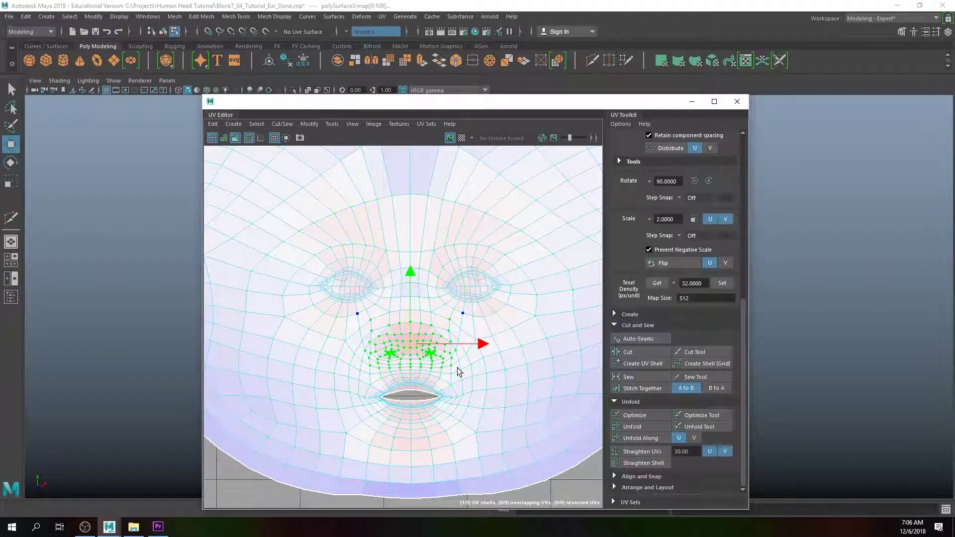
{"action": "left_click", "coordinate": [635, 416]}
{"action": "scroll", "coordinate": [432, 391], "scroll_direction": "up", "scroll_amount": 2}
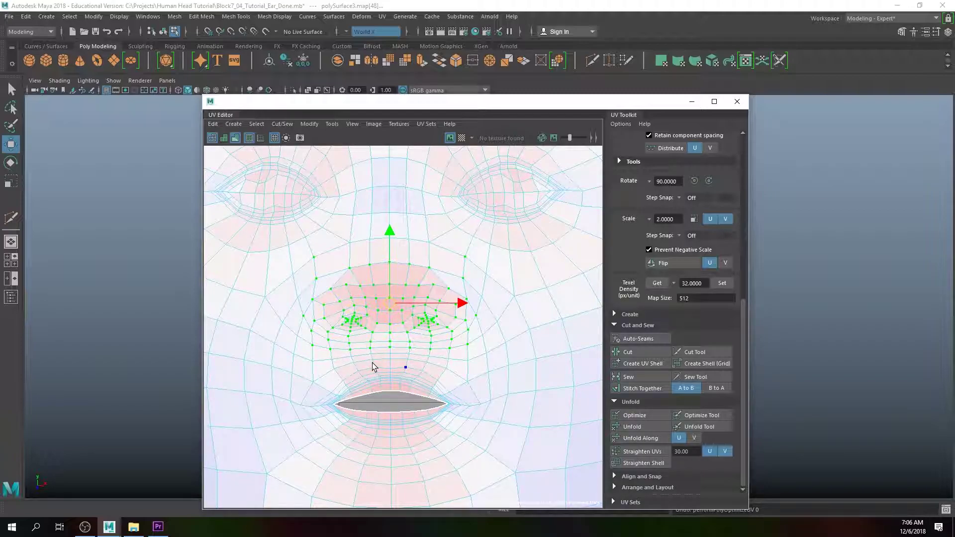
{"action": "key", "text": "r"}
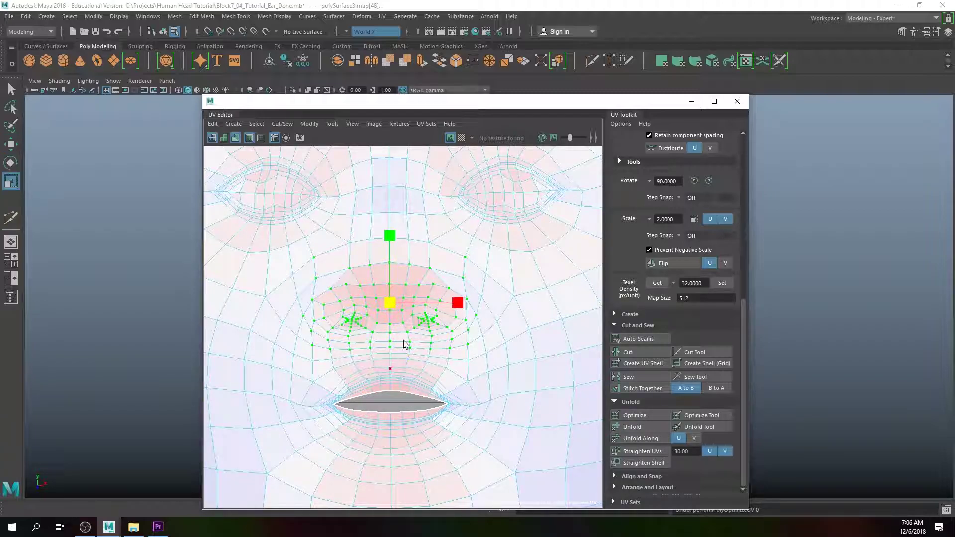
{"action": "left_click_drag", "start_coordinate": [390, 304], "coordinate": [371, 288]}
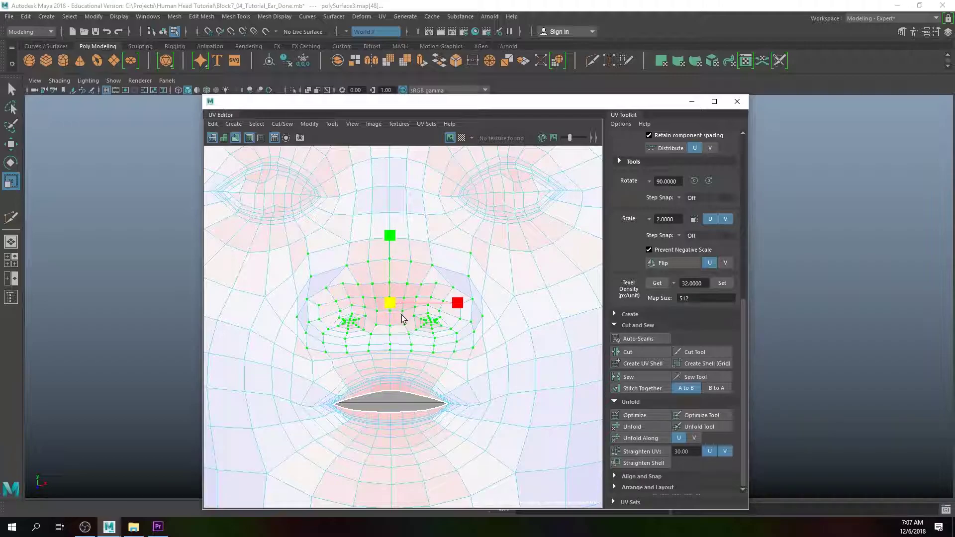
- Try adjusting individual UV pairs on the nose and undo the last operations
{"action": "left_click_drag", "start_coordinate": [402, 315], "coordinate": [401, 286]}
{"action": "left_click", "coordinate": [359, 285]}
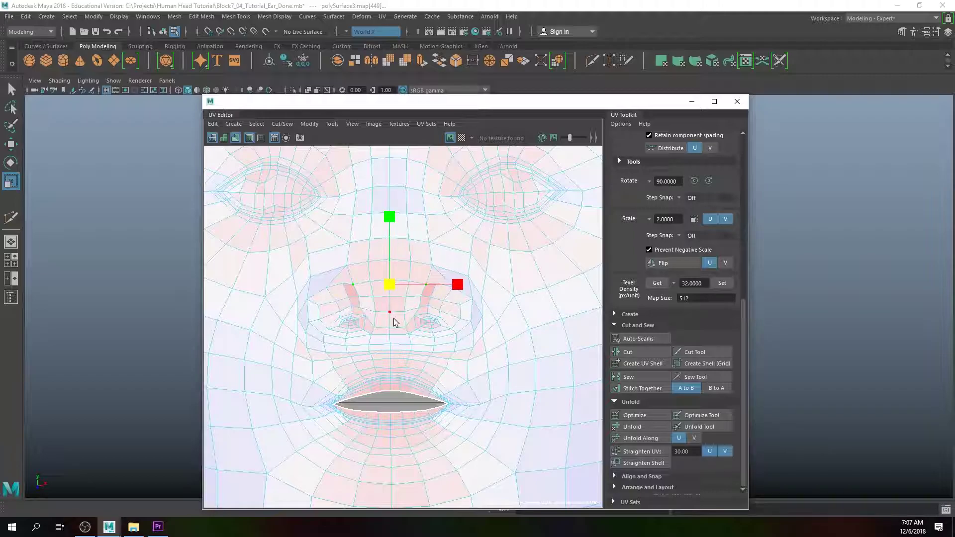
{"action": "scroll", "coordinate": [394, 320], "scroll_direction": "down", "scroll_amount": 6}
{"action": "key", "text": "ctrl+z"}
{"action": "key", "text": "ctrl+z"}
{"action": "key", "text": "ctrl+z"}
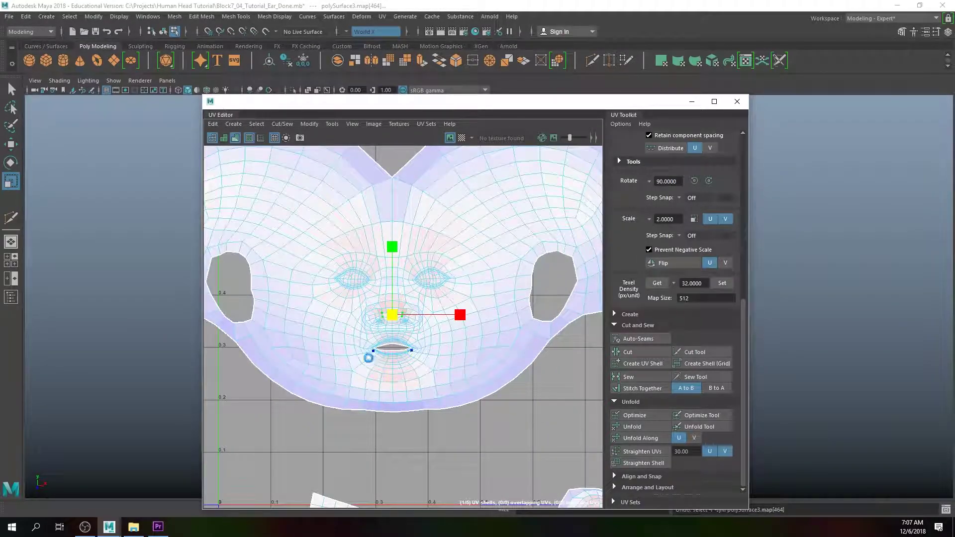
- Undo the latest nose UV edits and switch from UV to UV shell selection
{"action": "key", "text": "ctrl+z"}
{"action": "key", "text": "ctrl+z"}
{"action": "key", "text": "ctrl+z"}
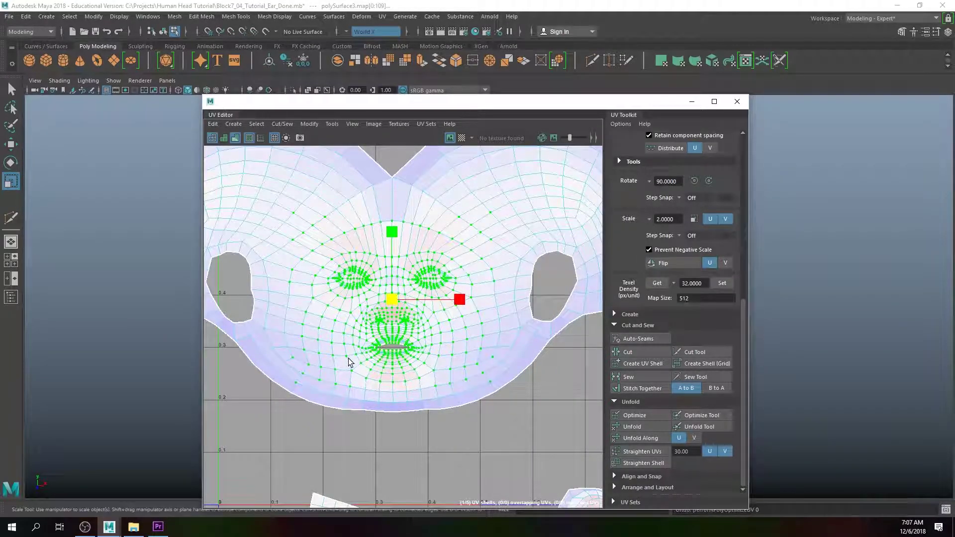
{"action": "right_click_drag", "start_coordinate": [309, 252], "coordinate": [238, 241]}
{"action": "left_click", "coordinate": [237, 279]}
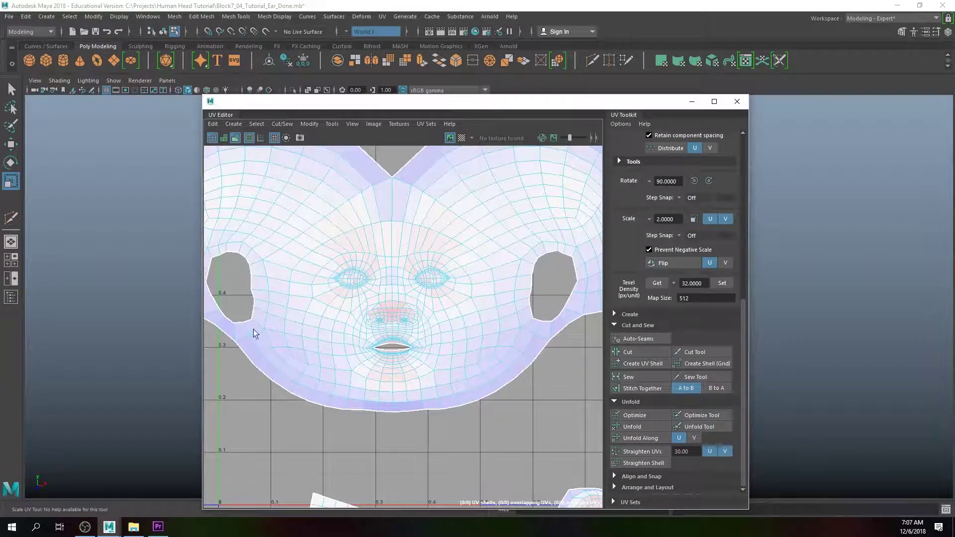
- Select the neck shell, rotate it level so it is symmetrical, and move it centrally beneath the face shell
{"action": "scroll", "coordinate": [333, 355], "scroll_direction": "down", "scroll_amount": 1}
{"action": "scroll", "coordinate": [359, 335], "scroll_direction": "down", "scroll_amount": 1}
{"action": "scroll", "coordinate": [360, 337], "scroll_direction": "down", "scroll_amount": 2}
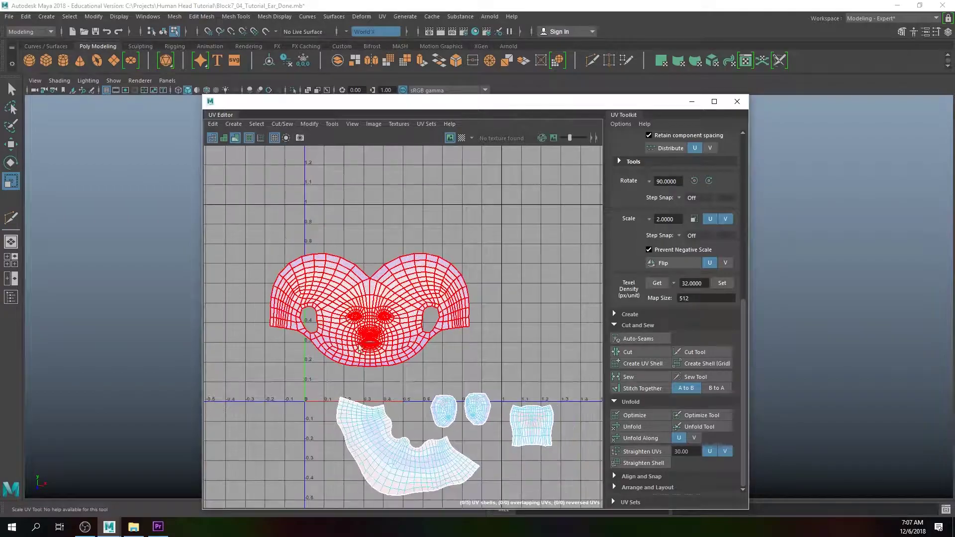
{"action": "scroll", "coordinate": [393, 363], "scroll_direction": "down", "scroll_amount": 2}
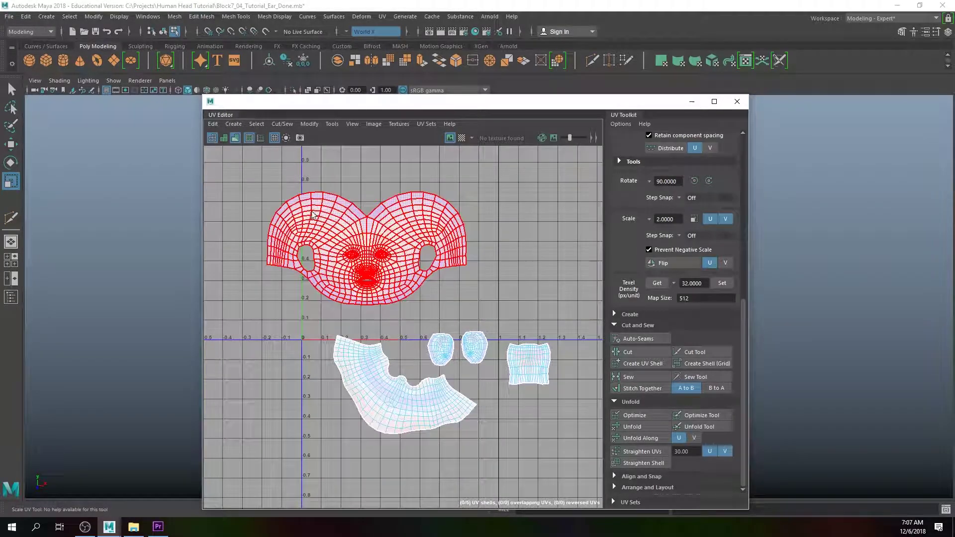
{"action": "left_click", "coordinate": [395, 383]}
{"action": "key", "text": "e"}
{"action": "left_click_drag", "start_coordinate": [399, 320], "coordinate": [370, 319]}
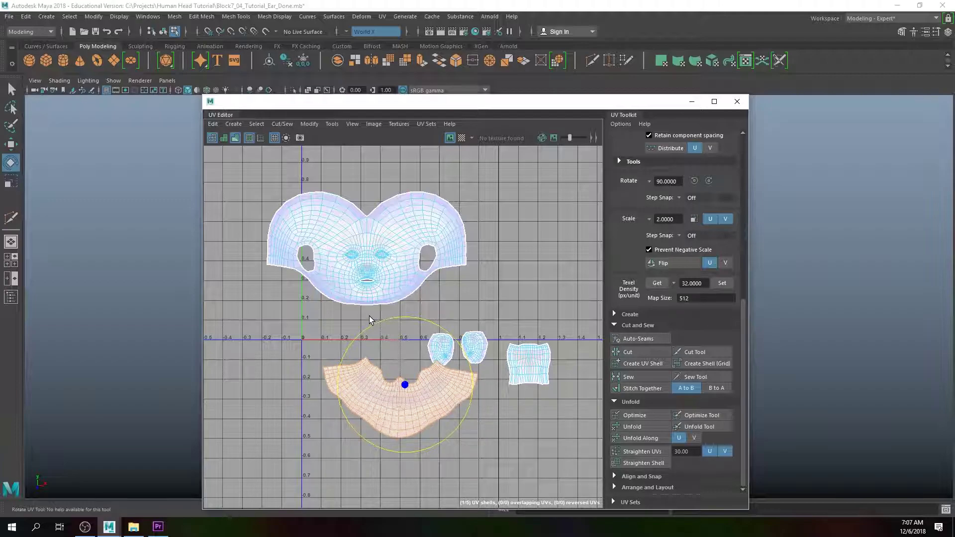
{"action": "key", "text": "w"}
{"action": "left_click_drag", "start_coordinate": [404, 385], "coordinate": [376, 401]}
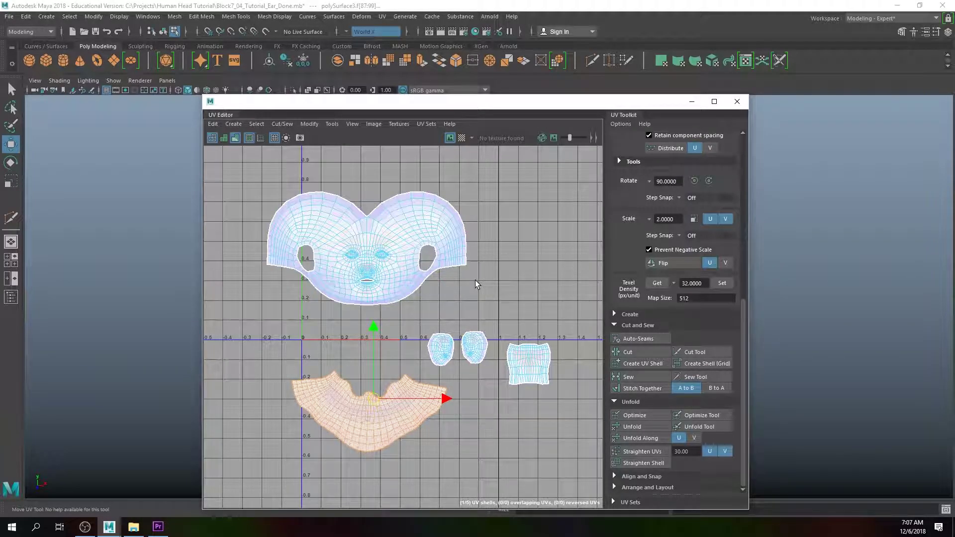
- Turn on the checker map and compare the checker size on the face and neck in the viewport
{"action": "left_click", "coordinate": [461, 138]}
{"action": "left_click_drag", "start_coordinate": [380, 101], "coordinate": [730, 189]}
{"action": "middle_click_drag", "start_coordinate": [371, 278], "coordinate": [161, 184], "text": "alt"}
{"action": "scroll", "coordinate": [353, 256], "scroll_direction": "up", "scroll_amount": 3}
{"action": "left_click_drag", "start_coordinate": [354, 256], "coordinate": [366, 299], "text": "alt"}
{"action": "middle_click_drag", "start_coordinate": [367, 298], "coordinate": [351, 148], "text": "alt"}
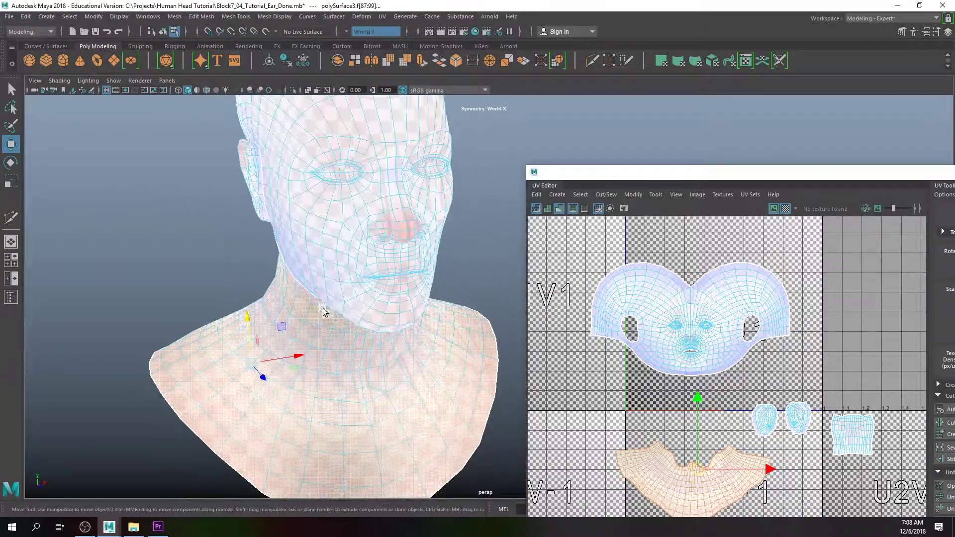
{"action": "left_click_drag", "start_coordinate": [323, 310], "coordinate": [358, 244], "text": "alt"}
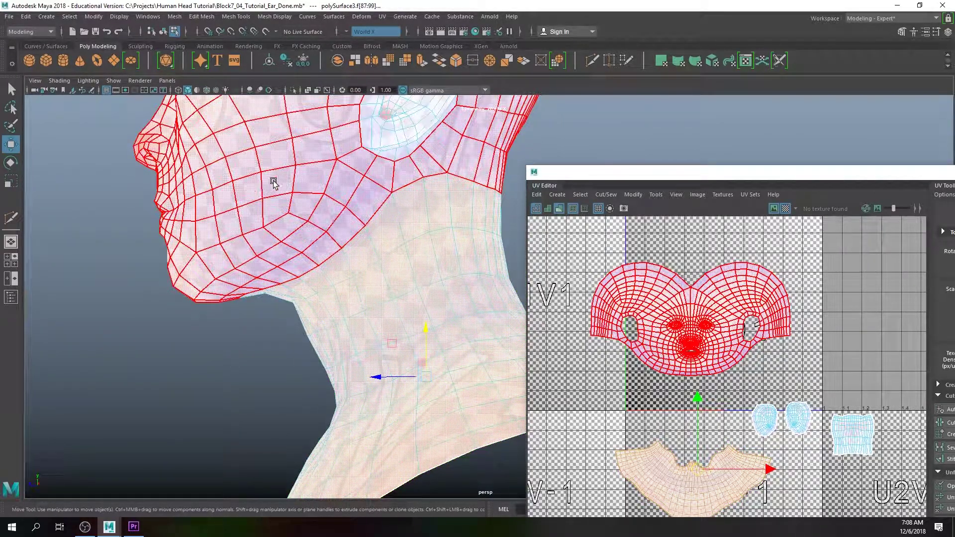
{"action": "left_click_drag", "start_coordinate": [249, 381], "coordinate": [266, 385], "text": "alt"}
{"action": "left_click_drag", "start_coordinate": [241, 332], "coordinate": [288, 267], "text": "alt"}
{"action": "left_click_drag", "start_coordinate": [644, 176], "coordinate": [413, 94]}
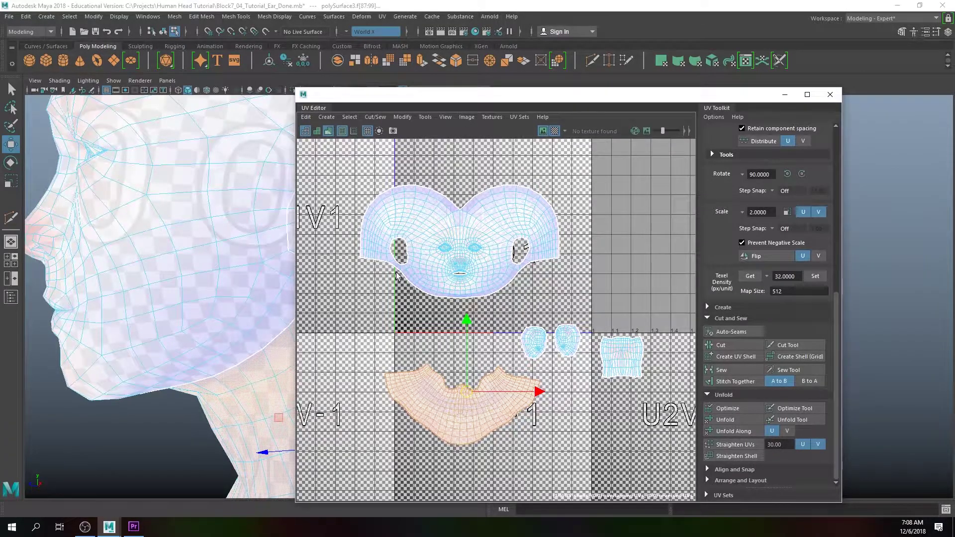
- Get the face shell's texel density and set it on the neck shell
{"action": "left_click", "coordinate": [424, 232]}
{"action": "key", "text": "ctrl+F11"}
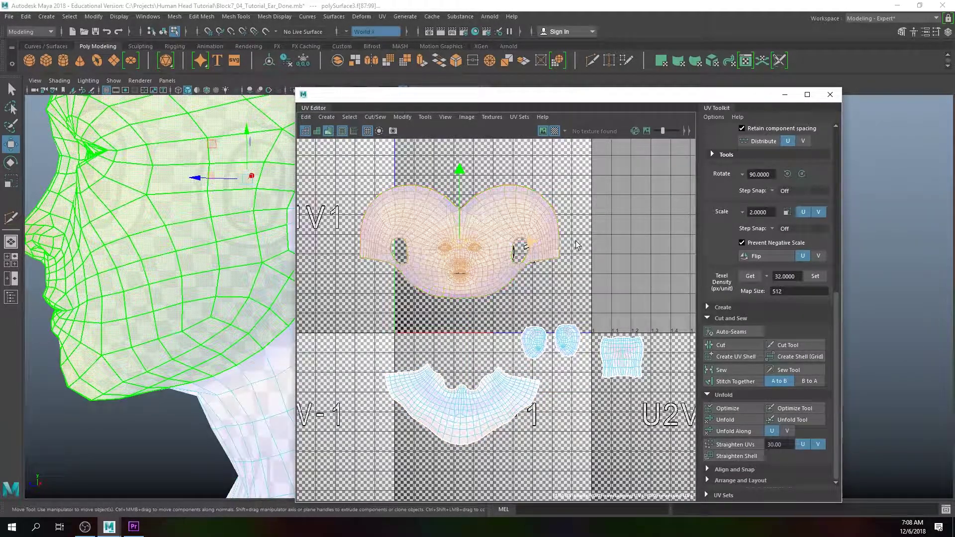
{"action": "left_click", "coordinate": [750, 276]}
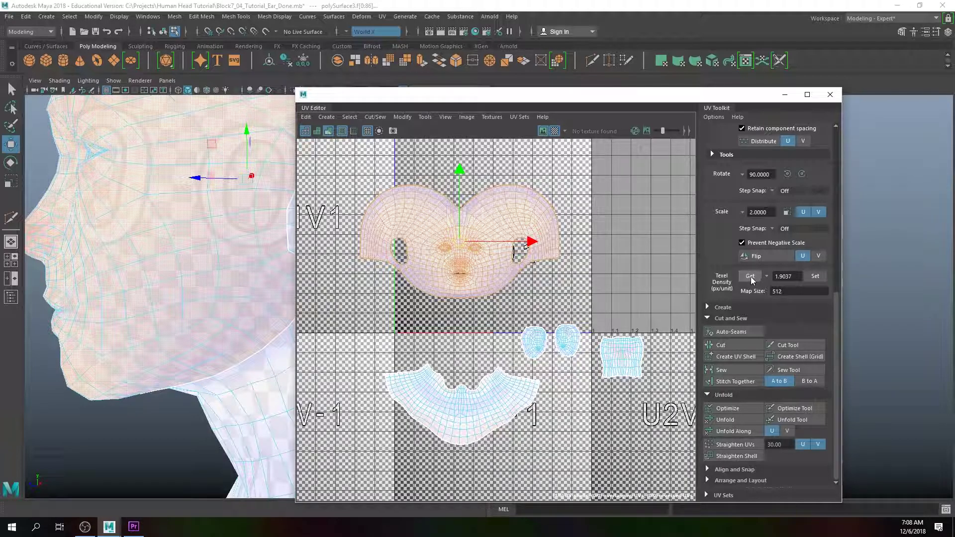
{"action": "left_click", "coordinate": [490, 403]}
{"action": "key", "text": "ctrl+F11"}
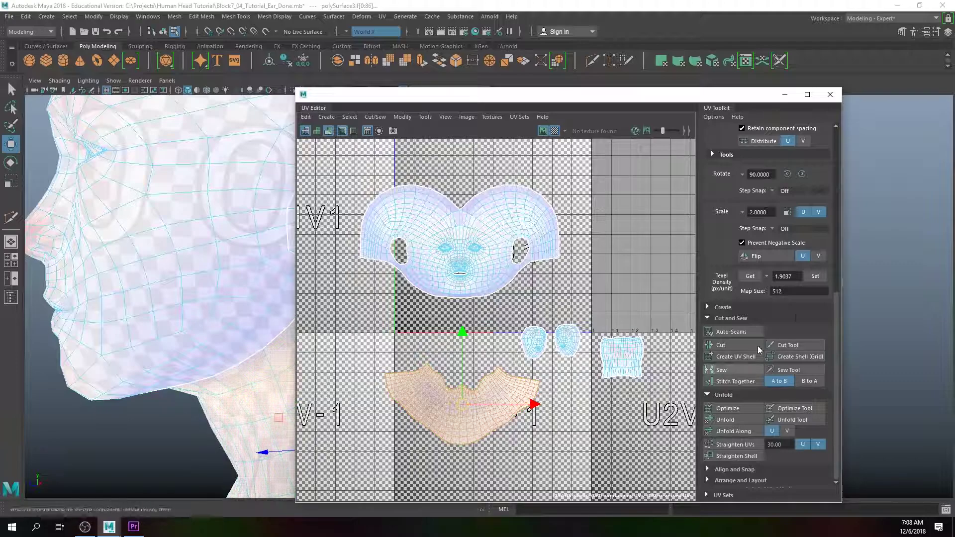
{"action": "left_click", "coordinate": [814, 276]}
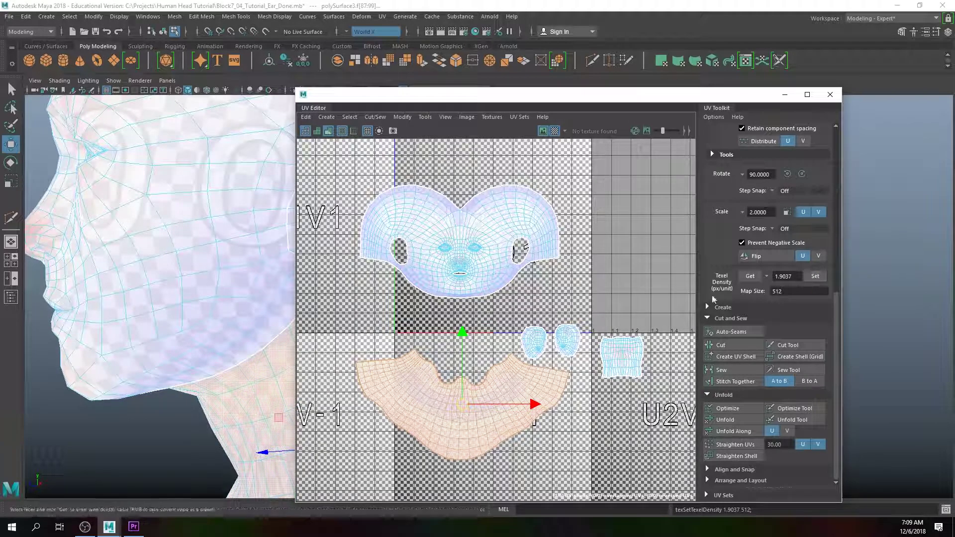
- Get the face shell's texel density again and set it on the ear shells and the mouth cavity shell
{"action": "scroll", "coordinate": [209, 330], "scroll_direction": "up", "scroll_amount": 2}
{"action": "scroll", "coordinate": [226, 316], "scroll_direction": "up", "scroll_amount": 1}
{"action": "scroll", "coordinate": [218, 315], "scroll_direction": "down", "scroll_amount": 3}
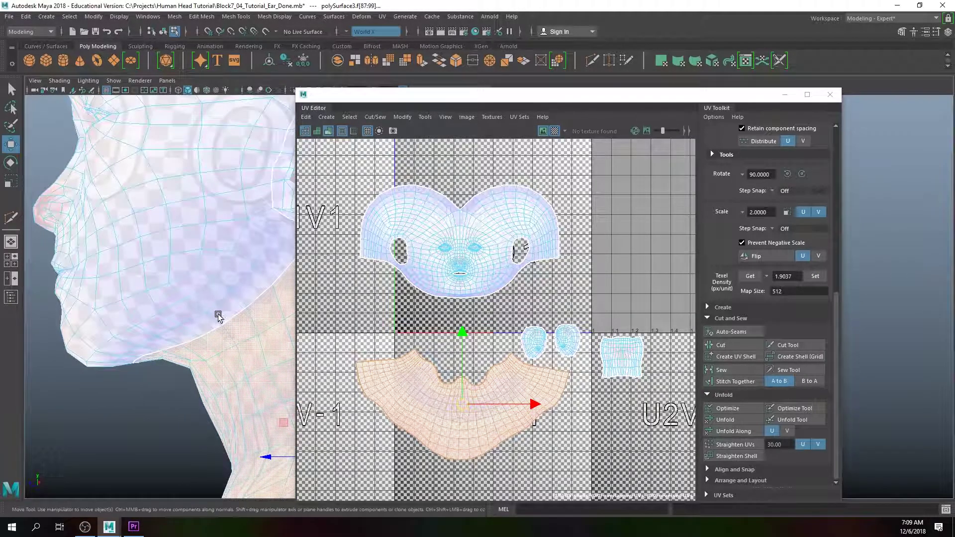
{"action": "scroll", "coordinate": [235, 317], "scroll_direction": "up", "scroll_amount": 3}
{"action": "middle_click_drag", "start_coordinate": [184, 342], "coordinate": [160, 384], "text": "alt"}
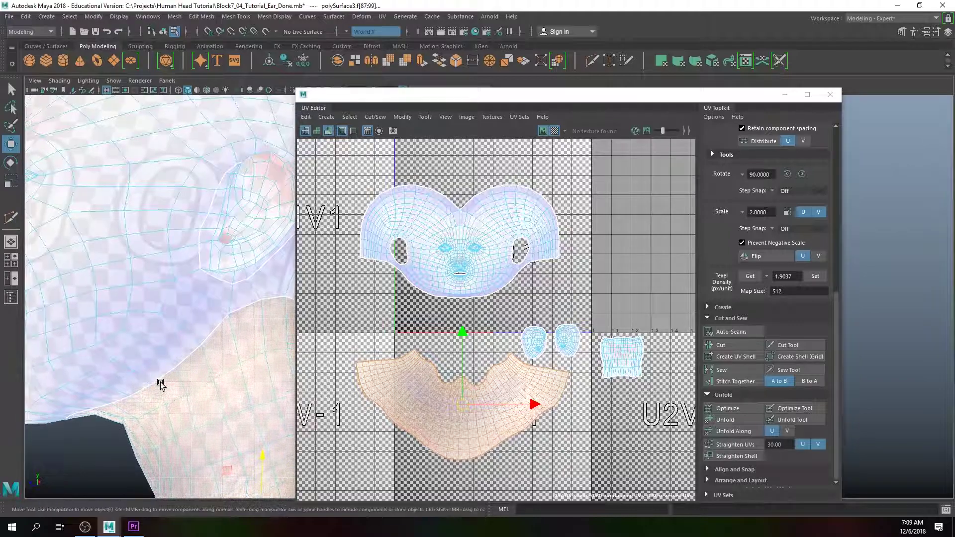
{"action": "left_click", "coordinate": [158, 273]}
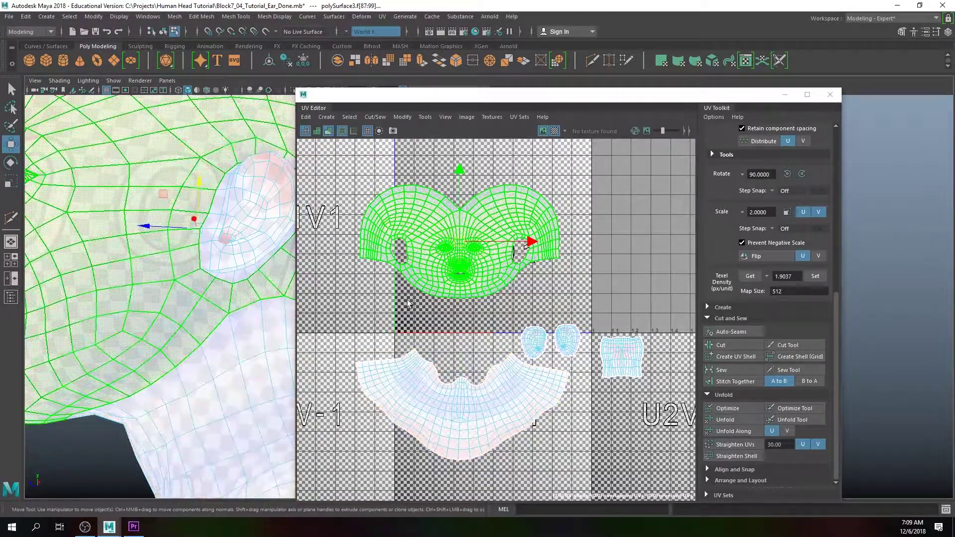
{"action": "left_click", "coordinate": [755, 277]}
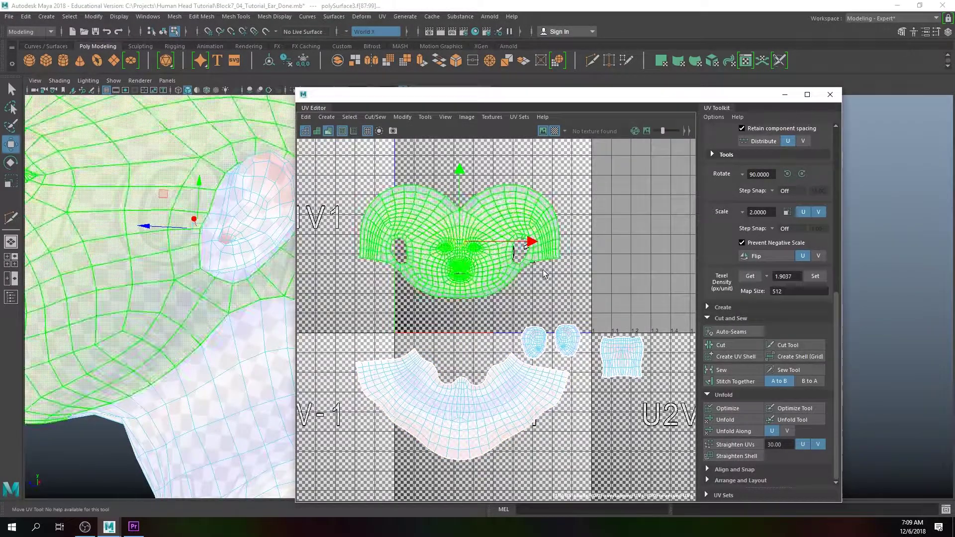
{"action": "left_click", "coordinate": [538, 333]}
{"action": "left_click", "coordinate": [815, 276]}
{"action": "left_click", "coordinate": [622, 359]}
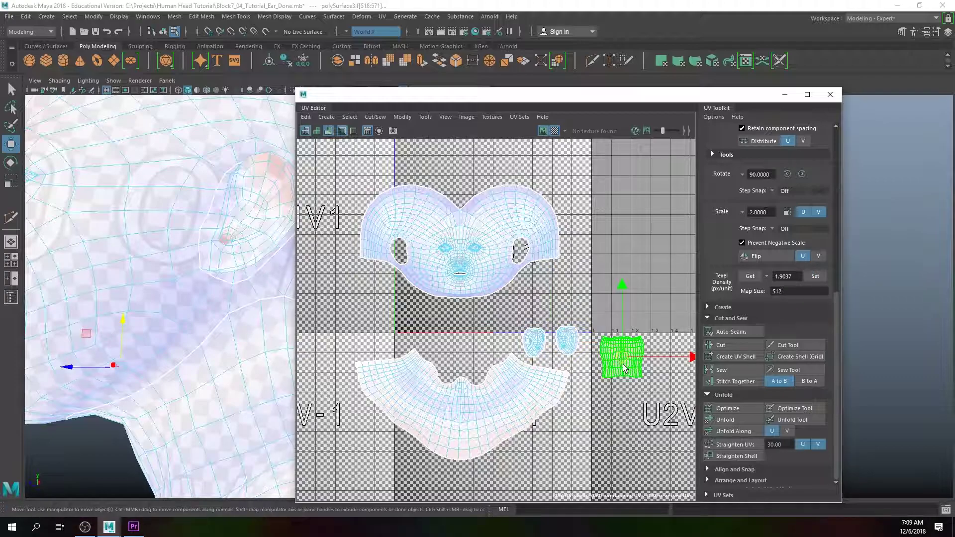
{"action": "left_click", "coordinate": [814, 277]}
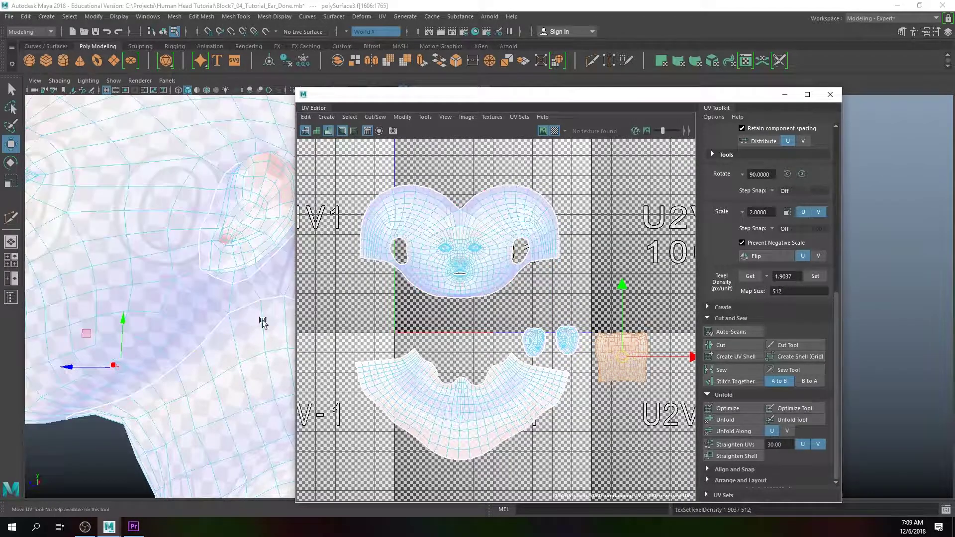
- Examine the checker pattern and UV distortion across the front of the face, especially the nose and mouth
{"action": "scroll", "coordinate": [184, 314], "scroll_direction": "down", "scroll_amount": 5}
{"action": "left_click_drag", "start_coordinate": [182, 318], "coordinate": [276, 334], "text": "alt"}
{"action": "scroll", "coordinate": [150, 324], "scroll_direction": "down", "scroll_amount": 3}
{"action": "left_click", "coordinate": [150, 324]}
{"action": "middle_click_drag", "start_coordinate": [209, 326], "coordinate": [122, 320], "text": "alt"}
{"action": "left_click_drag", "start_coordinate": [122, 319], "coordinate": [130, 321], "text": "alt"}
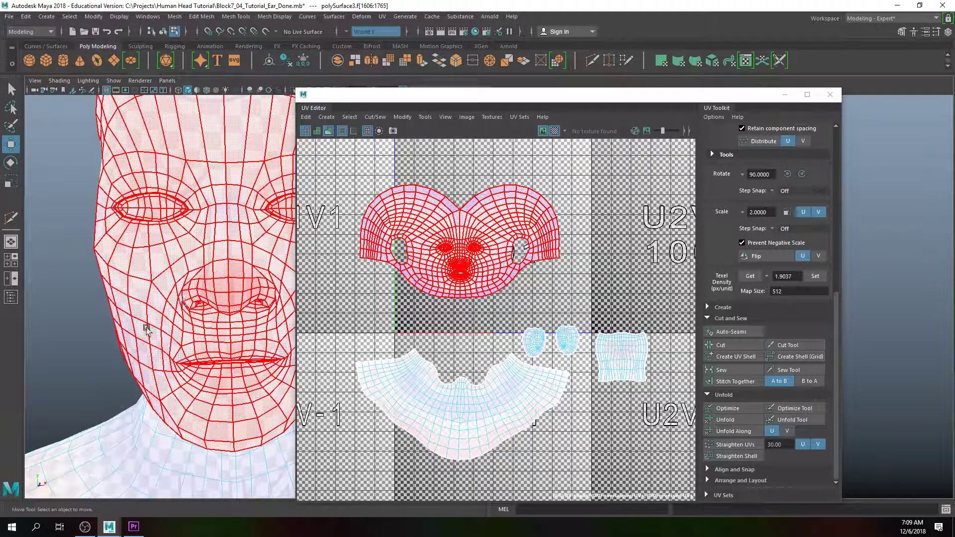
{"action": "left_click_drag", "start_coordinate": [66, 363], "coordinate": [101, 312], "text": "alt"}
{"action": "left_click", "coordinate": [100, 312]}
{"action": "scroll", "coordinate": [437, 278], "scroll_direction": "up", "scroll_amount": 6}
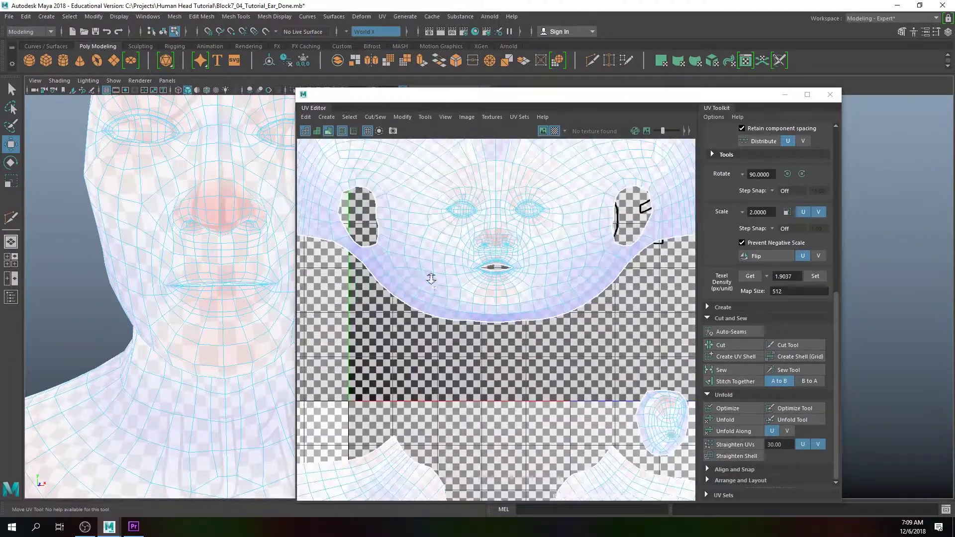
{"action": "left_click", "coordinate": [567, 478]}
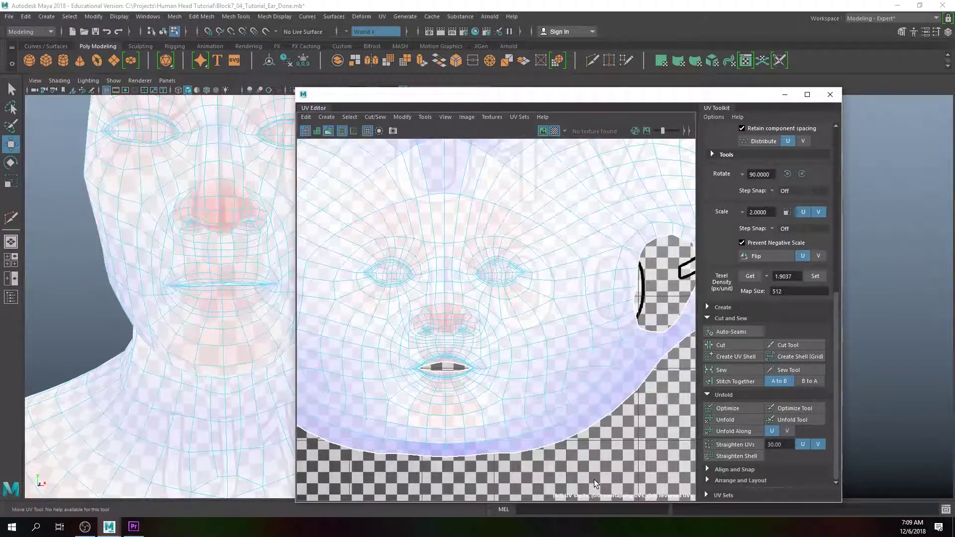
- Switch to UV selection and select the UVs around the nose for scaling
{"action": "left_click", "coordinate": [468, 337]}
{"action": "right_click_drag", "start_coordinate": [456, 325], "coordinate": [497, 321]}
{"action": "scroll", "coordinate": [455, 320], "scroll_direction": "up", "scroll_amount": 5}
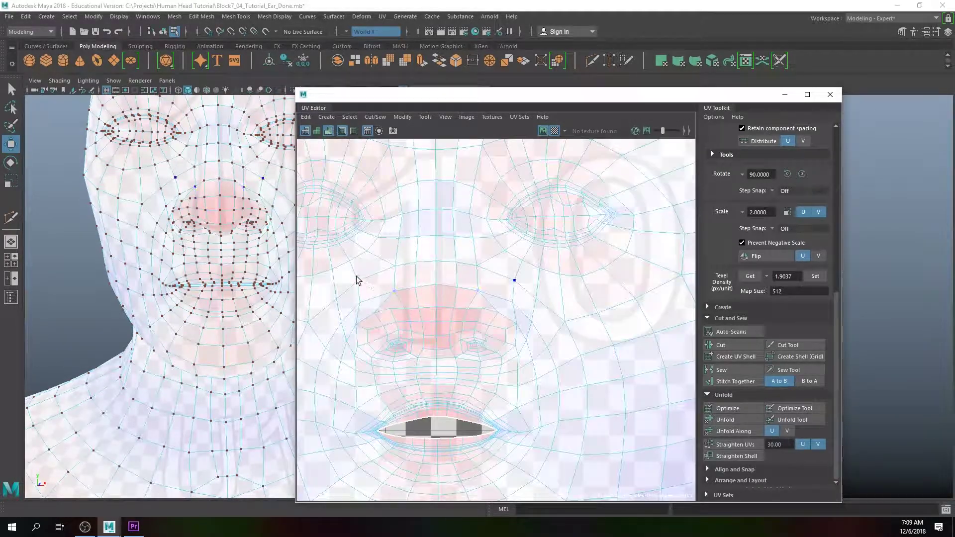
{"action": "left_click_drag", "start_coordinate": [524, 366], "coordinate": [338, 274]}
{"action": "scroll", "coordinate": [413, 319], "scroll_direction": "up", "scroll_amount": 2}
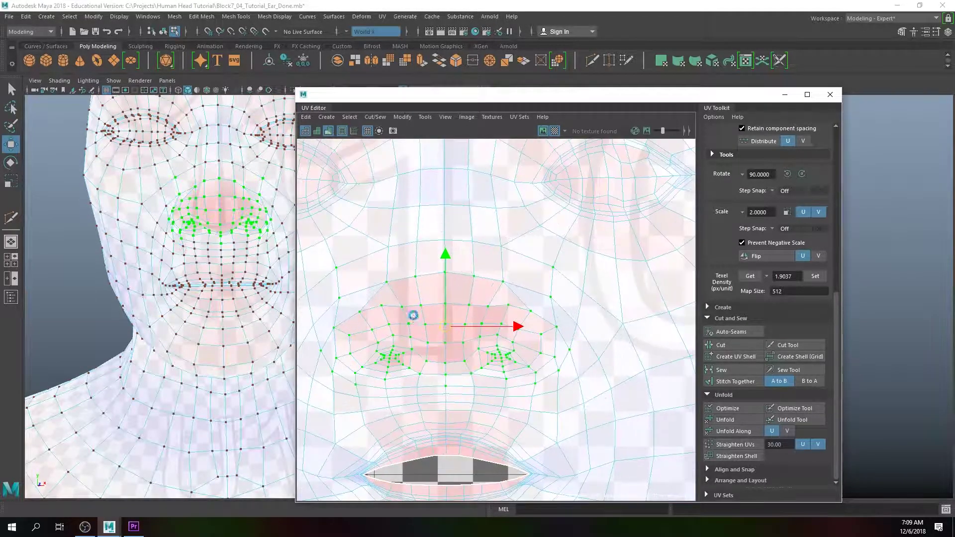
{"action": "key", "text": "r"}
- Try scaling up the selected nose UVs uniformly and undo it
{"action": "mouse_move", "coordinate": [445, 327]}
{"action": "left_mouse_down"}
{"action": "mouse_move", "coordinate": [428, 333]}
{"action": "mouse_move", "coordinate": [451, 330]}
{"action": "left_mouse_up"}
{"action": "key", "text": "ctrl+z"}
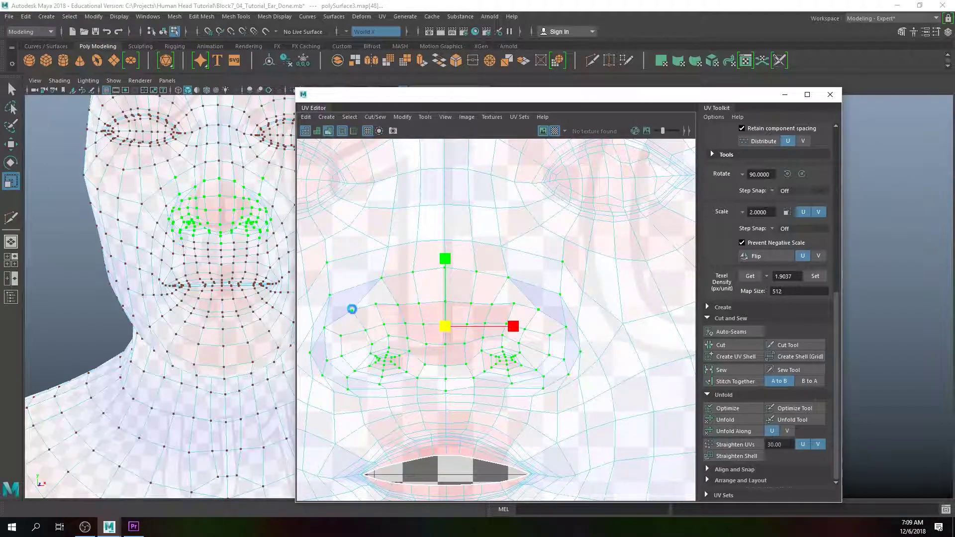
{"action": "key", "text": "ctrl+z"}
- Deselect the upper outer nose UVs, scale the rest up slightly, and shrink the selection to scale the inner nose UVs
{"action": "left_click_drag", "start_coordinate": [319, 250], "coordinate": [352, 279], "text": "ctrl"}
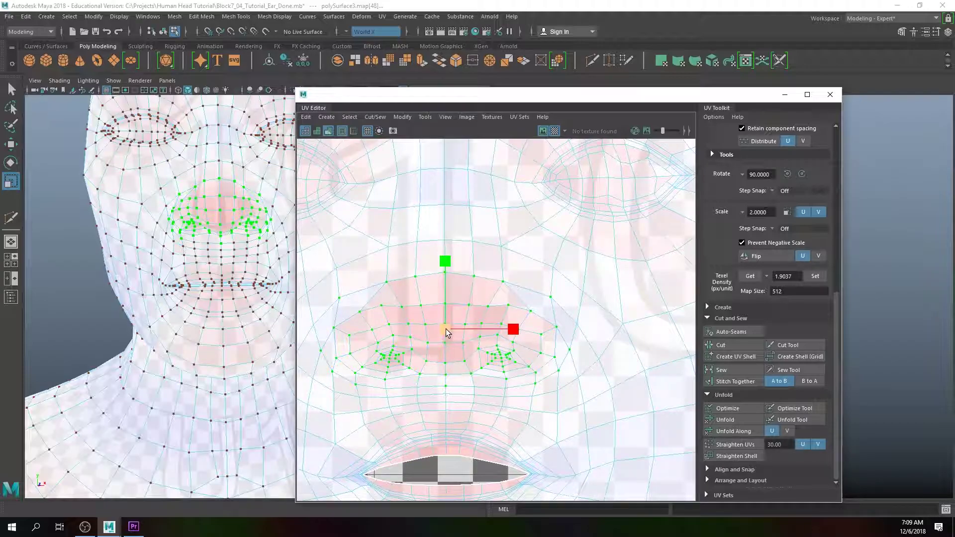
{"action": "left_click_drag", "start_coordinate": [447, 332], "coordinate": [450, 332]}
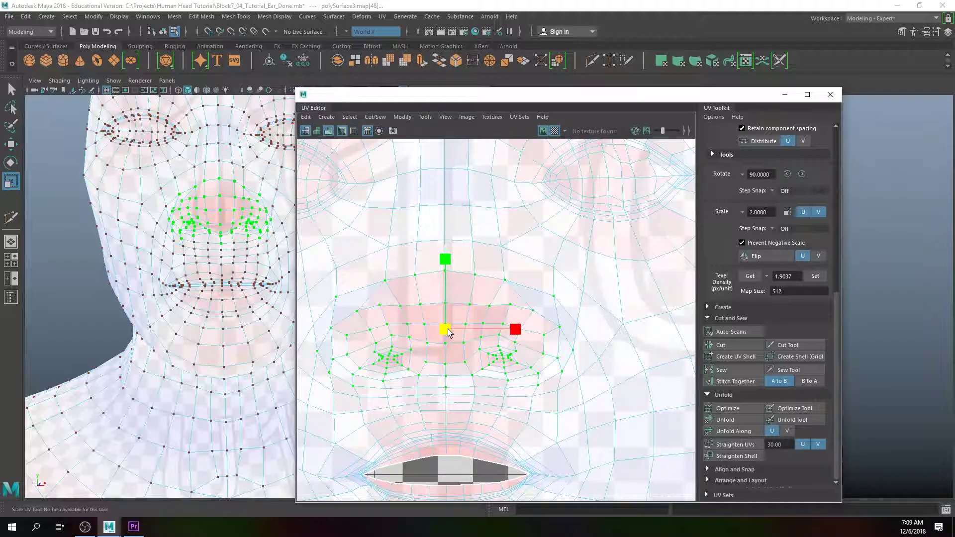
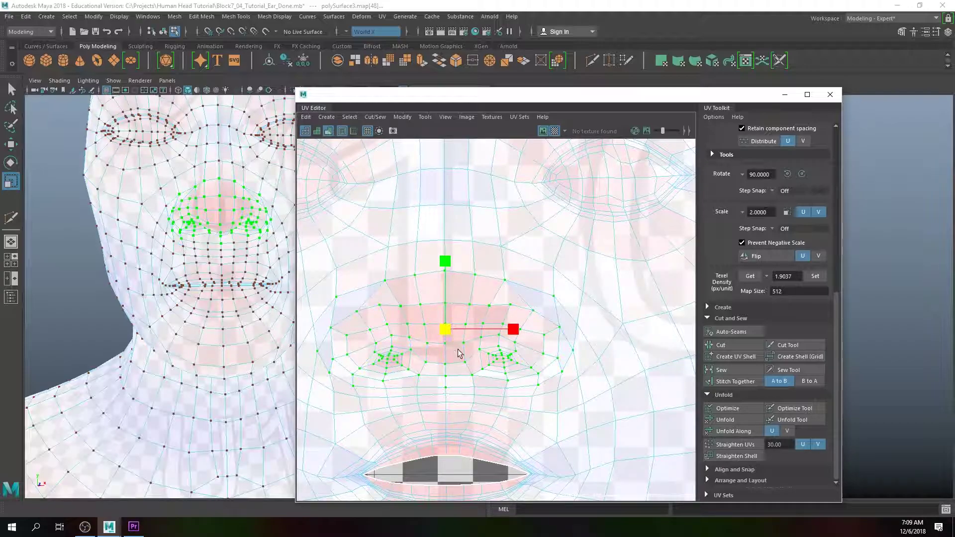
{"action": "key", "text": "shift+comma"}
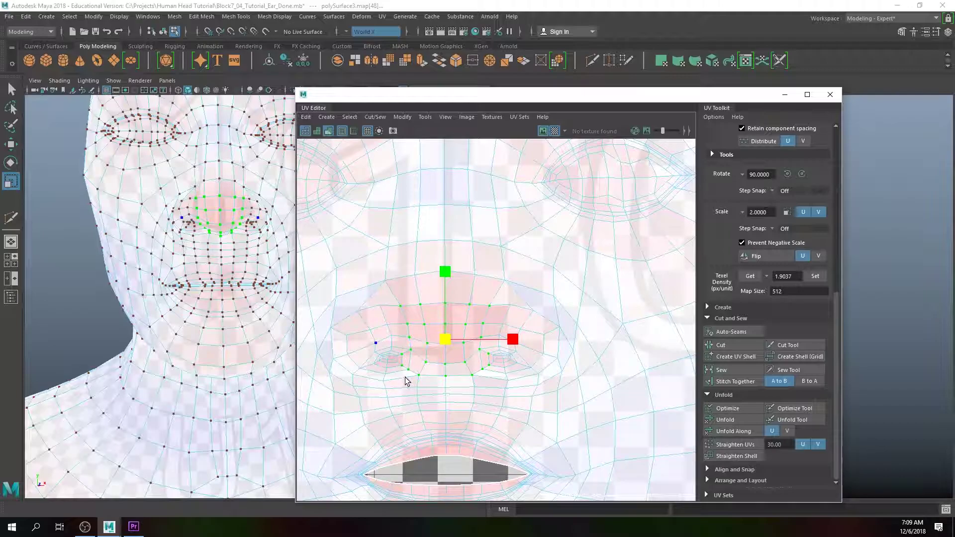
{"action": "left_click_drag", "start_coordinate": [445, 338], "coordinate": [441, 335]}
- Switch to UV shell selection and select all shells of the head
{"action": "scroll", "coordinate": [440, 335], "scroll_direction": "down", "scroll_amount": 4}
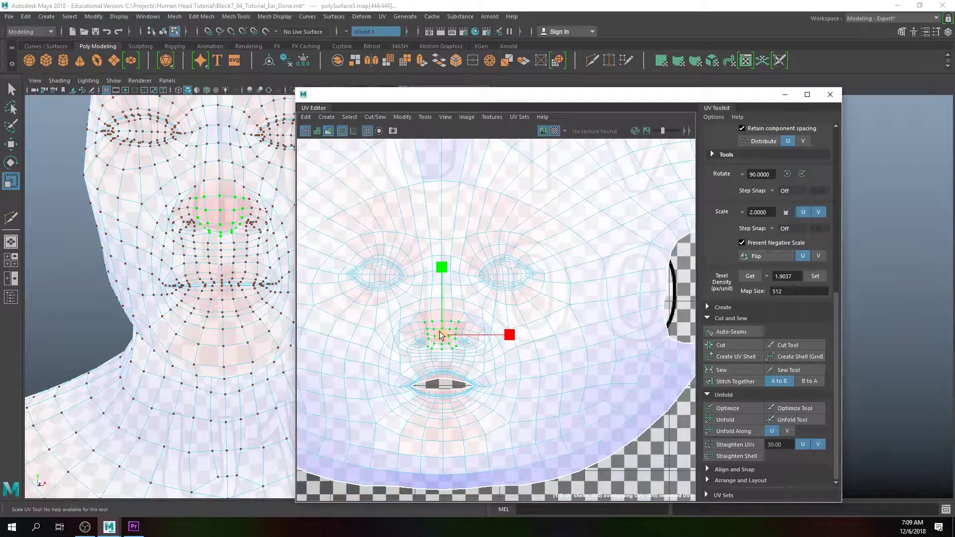
{"action": "scroll", "coordinate": [440, 331], "scroll_direction": "down", "scroll_amount": 4}
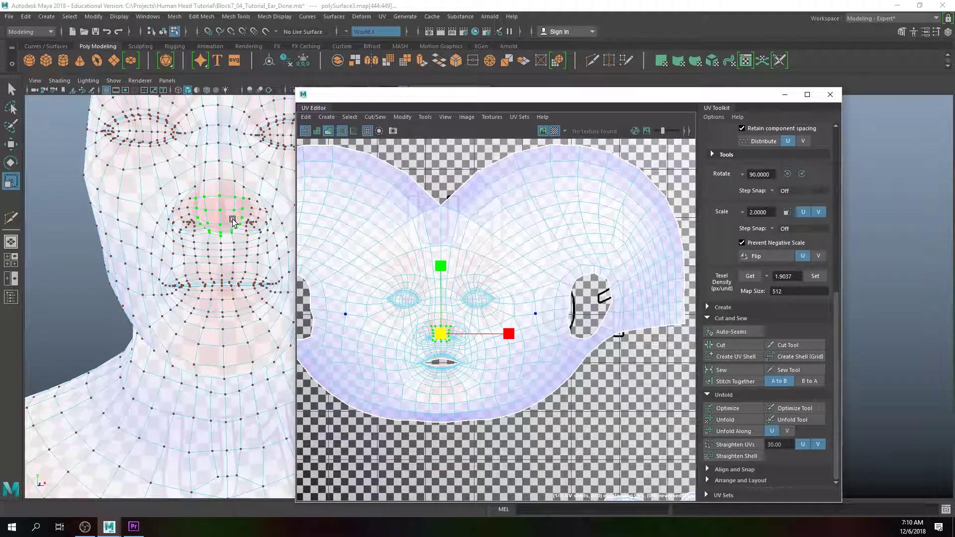
{"action": "scroll", "coordinate": [457, 266], "scroll_direction": "down", "scroll_amount": 1}
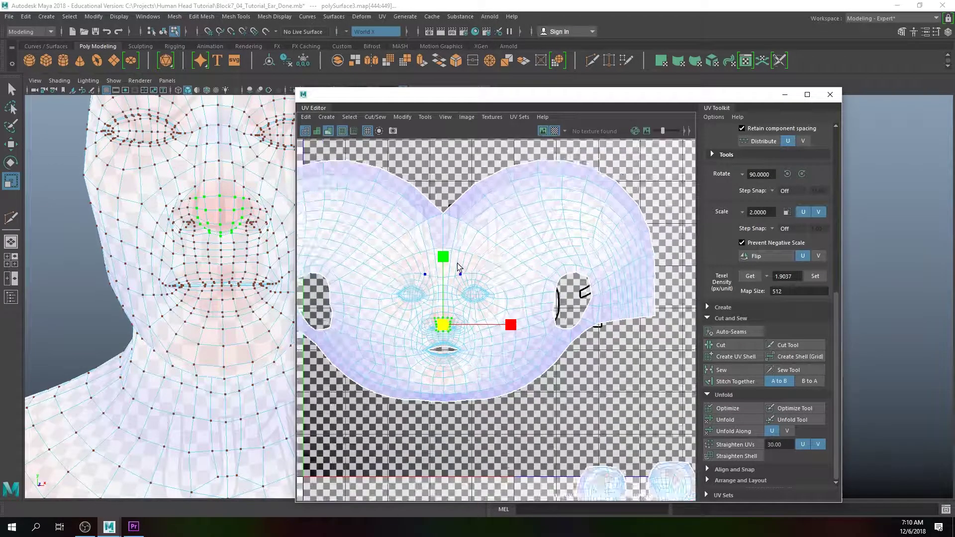
{"action": "scroll", "coordinate": [458, 266], "scroll_direction": "down", "scroll_amount": 2}
{"action": "scroll", "coordinate": [461, 319], "scroll_direction": "down", "scroll_amount": 2}
{"action": "middle_click_drag", "start_coordinate": [464, 355], "coordinate": [469, 323], "text": "alt"}
{"action": "right_click_drag", "start_coordinate": [488, 309], "coordinate": [454, 298]}
{"action": "left_click_drag", "start_coordinate": [333, 168], "coordinate": [646, 476]}
{"action": "left_click", "coordinate": [448, 278]}
- Open the Layout UVs options, enable fixing non-manifold geometry, and set shell pre-scaling to Preserve 3D Ratios
{"action": "left_click", "coordinate": [403, 118]}
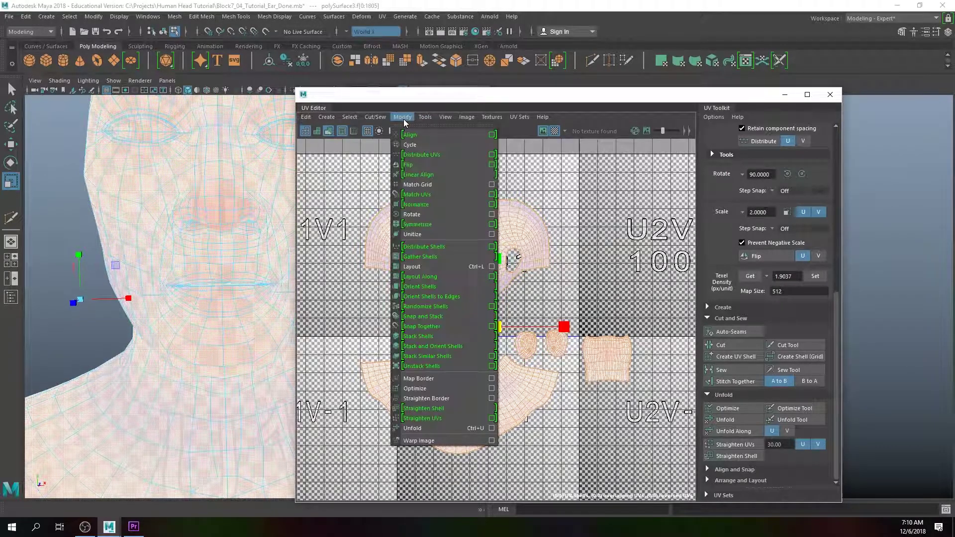
{"action": "left_click", "coordinate": [492, 266]}
{"action": "left_click", "coordinate": [444, 262]}
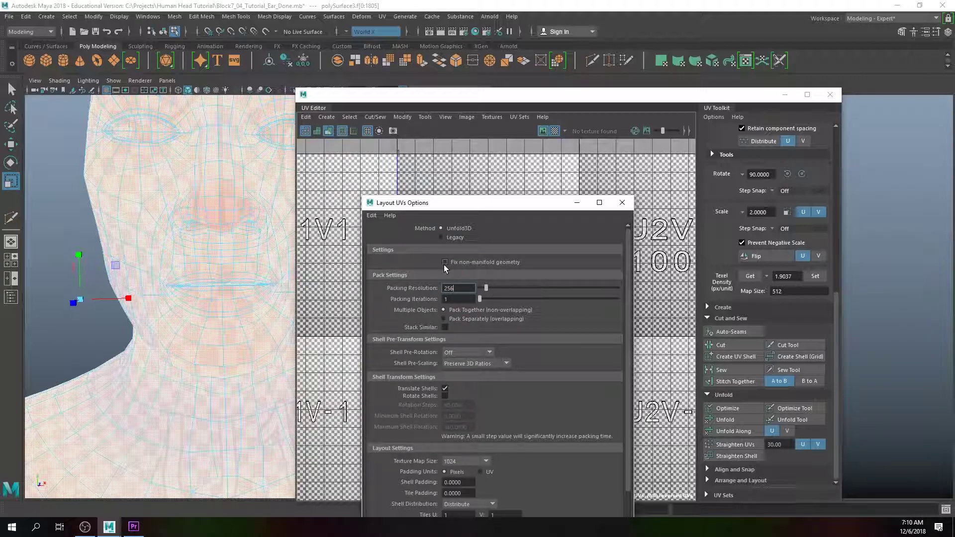
{"action": "left_click_drag", "start_coordinate": [462, 204], "coordinate": [455, 129]}
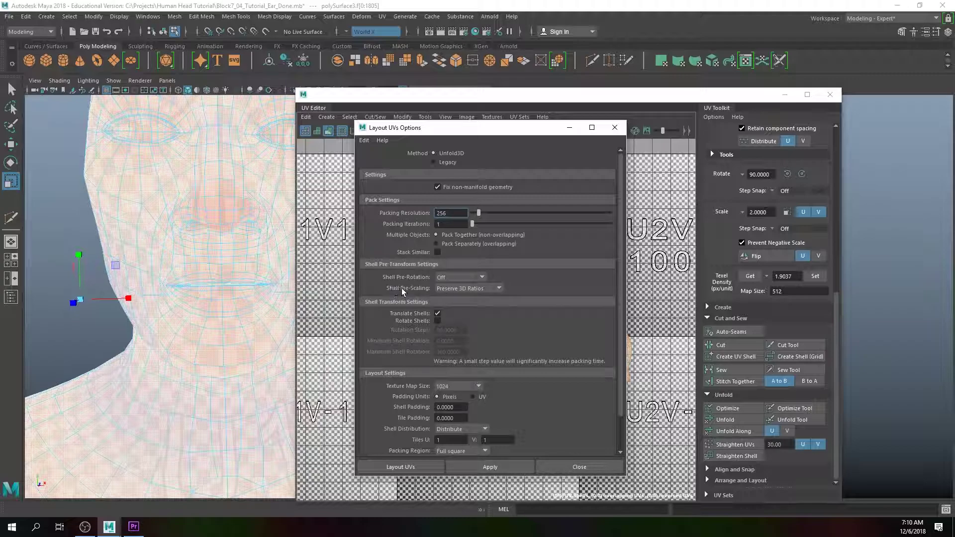
{"action": "left_click", "coordinate": [461, 288]}
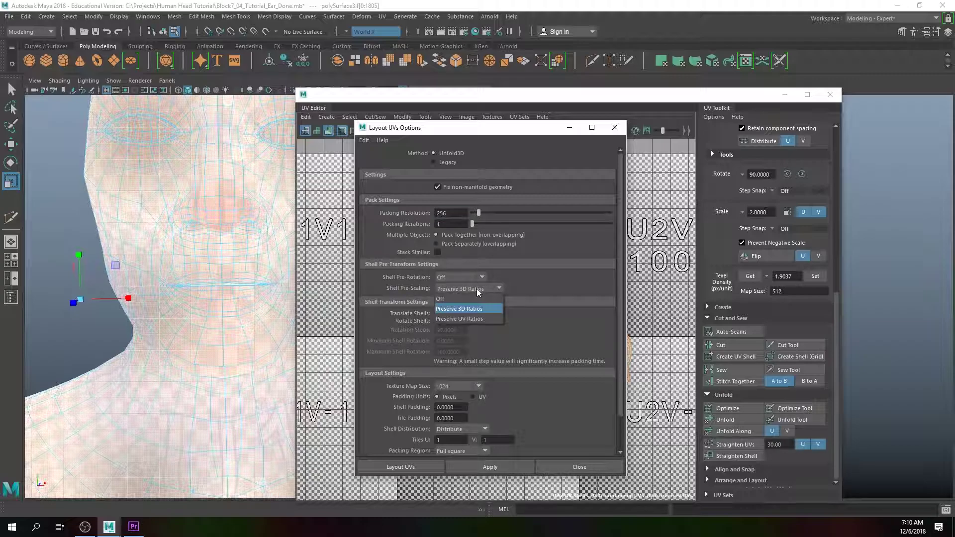
{"action": "left_click", "coordinate": [456, 309]}
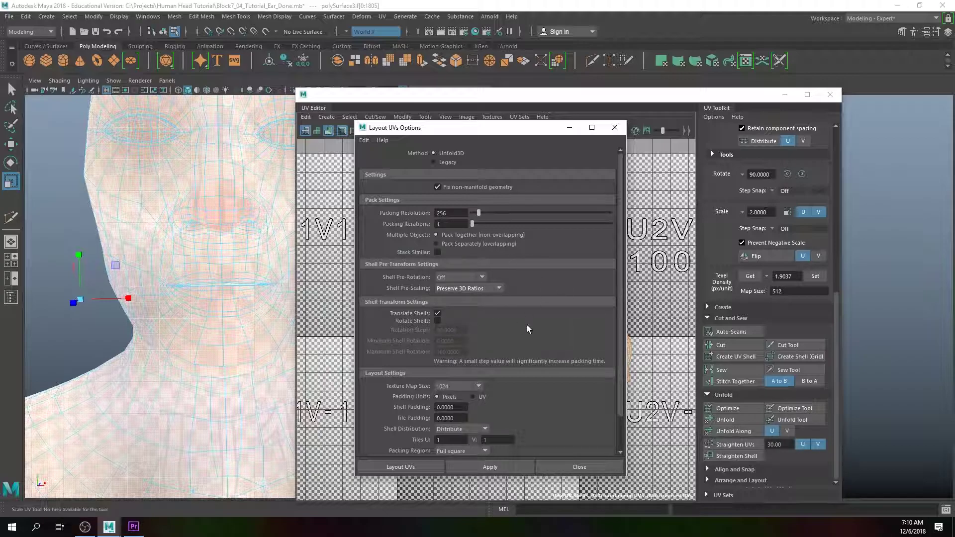
- Set the texture map size to 4096 with shell and tile padding of 4 pixels, and lay out all UV shells
{"action": "scroll", "coordinate": [619, 294], "scroll_direction": "down", "scroll_amount": 3}
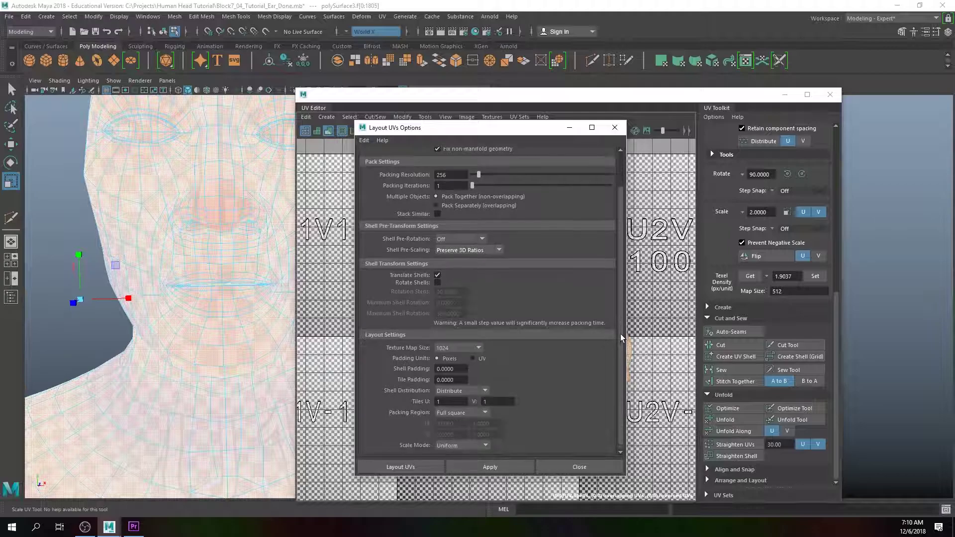
{"action": "left_click", "coordinate": [450, 347]}
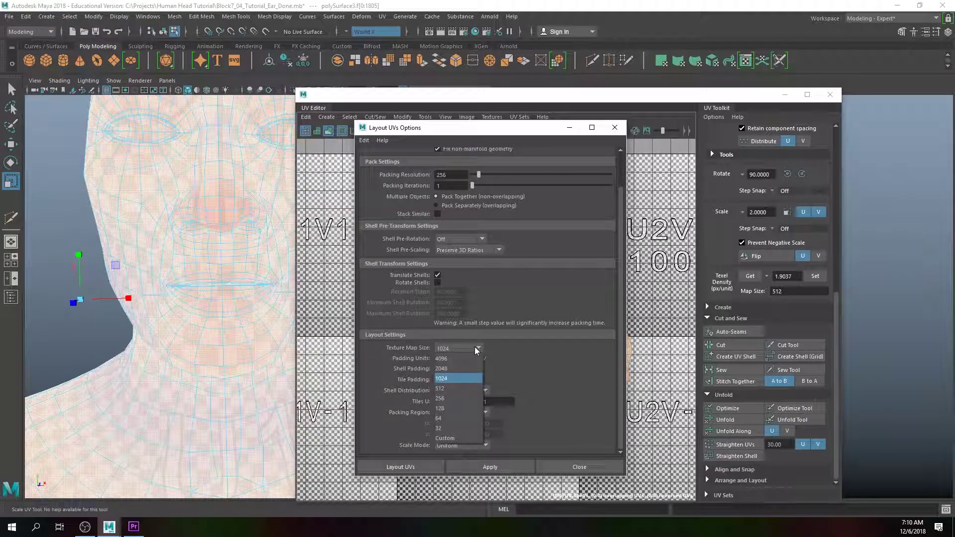
{"action": "left_click", "coordinate": [448, 357]}
{"action": "left_click", "coordinate": [457, 368]}
{"action": "type", "text": "4"}
{"action": "key", "text": "Tab"}
{"action": "type", "text": "4"}
{"action": "key", "text": "Tab"}
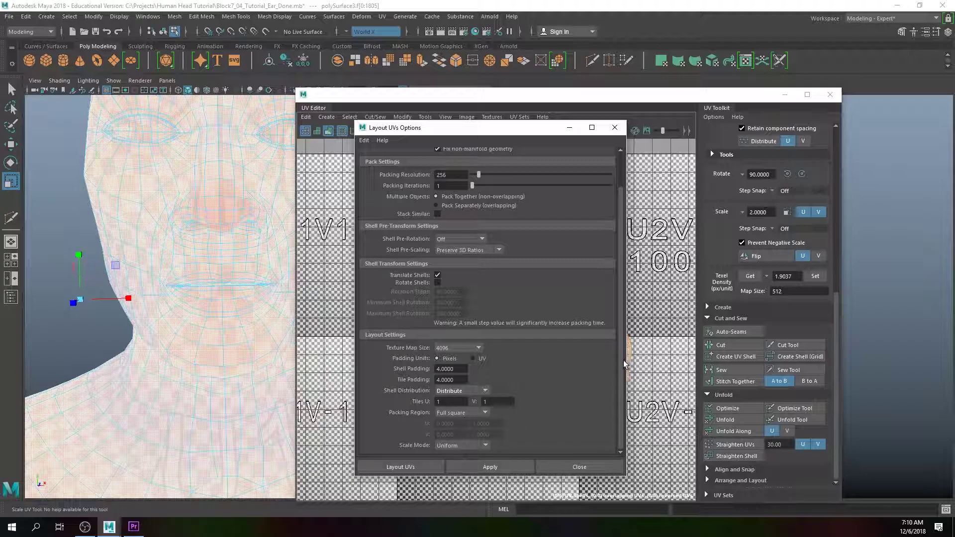
{"action": "left_click", "coordinate": [396, 467]}
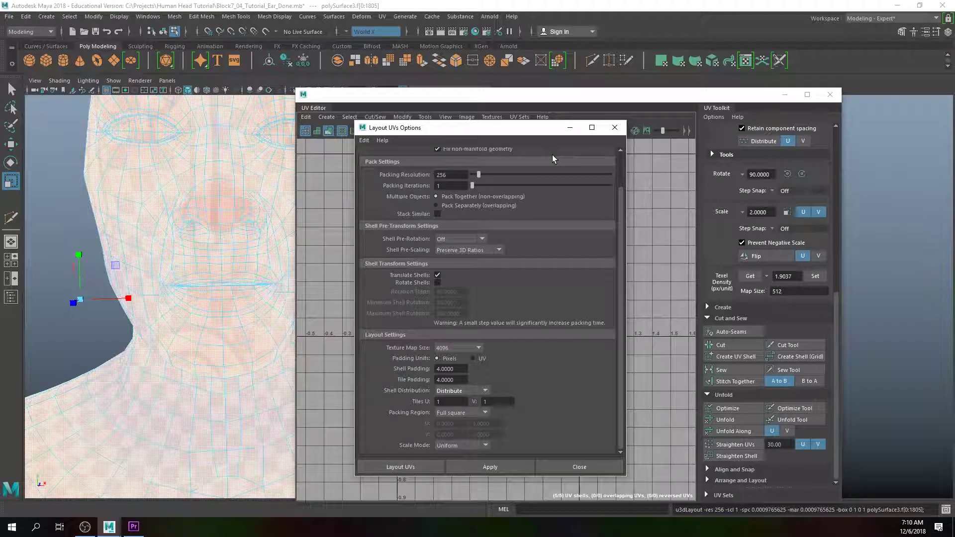
{"action": "left_click", "coordinate": [577, 466]}
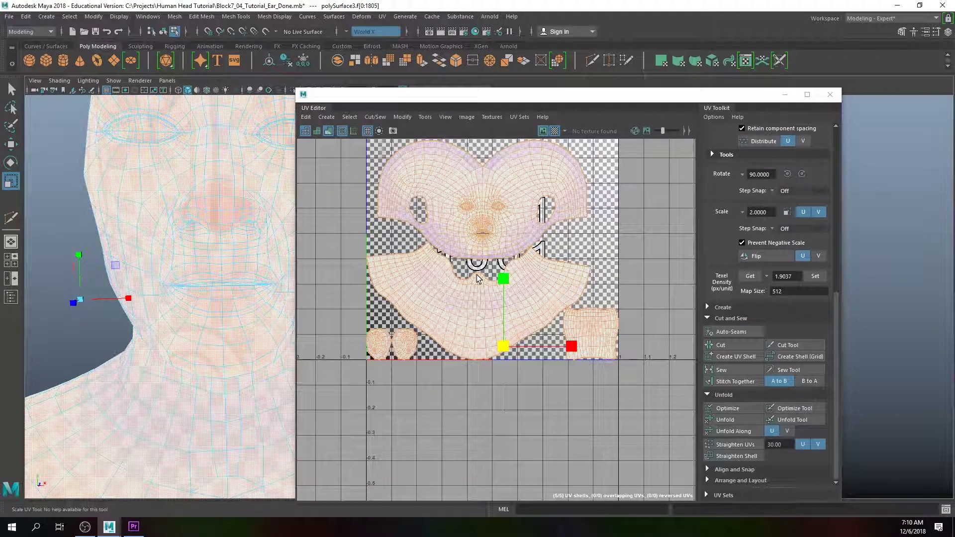
- Clear the shell selection, examine the packed UV layout, and close the UV Editor
{"action": "scroll", "coordinate": [476, 276], "scroll_direction": "up", "scroll_amount": 1}
{"action": "left_click", "coordinate": [679, 253]}
{"action": "scroll", "coordinate": [646, 303], "scroll_direction": "down", "scroll_amount": 2}
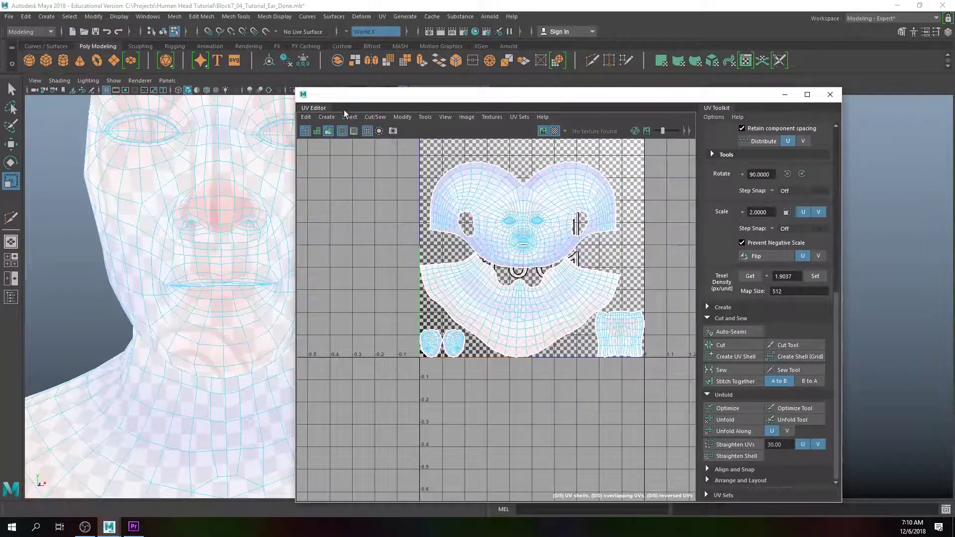
{"action": "left_click", "coordinate": [829, 95]}
{"action": "scroll", "coordinate": [446, 226], "scroll_direction": "down", "scroll_amount": 2}
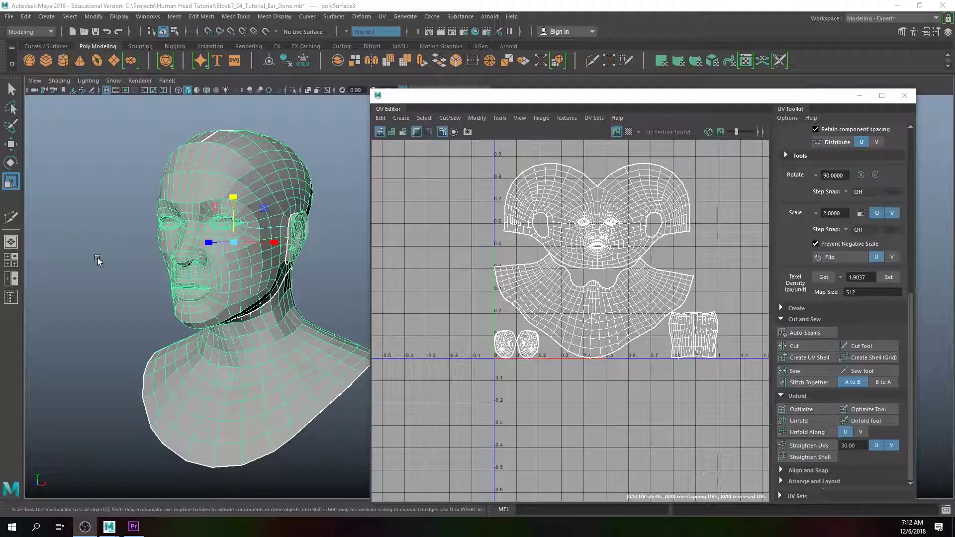
{"action": "left_click", "coordinate": [90, 299]}
{"action": "left_click", "coordinate": [185, 232]}
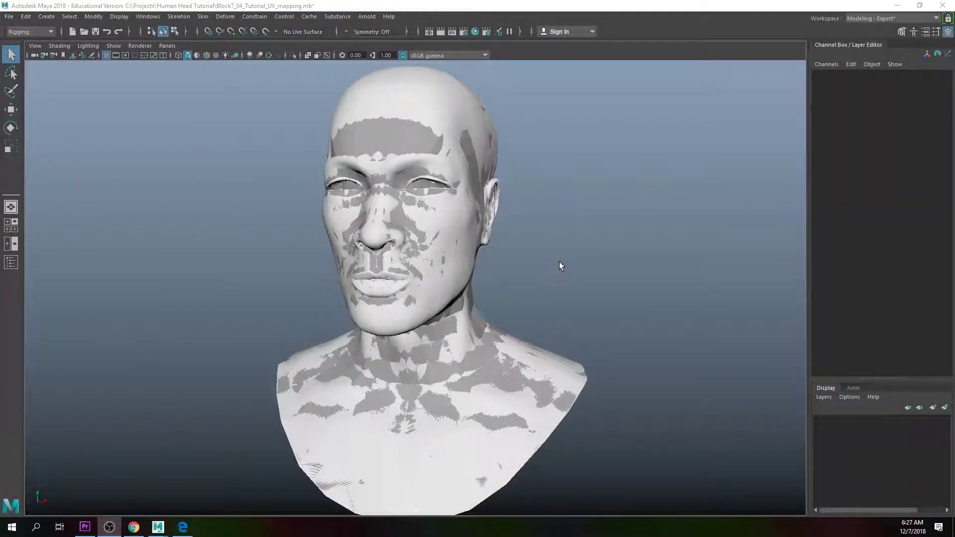
- Switch to the Modeling menu set and review the low-poly head's shells in the UV Editor before closing it
{"action": "left_click", "coordinate": [474, 192]}
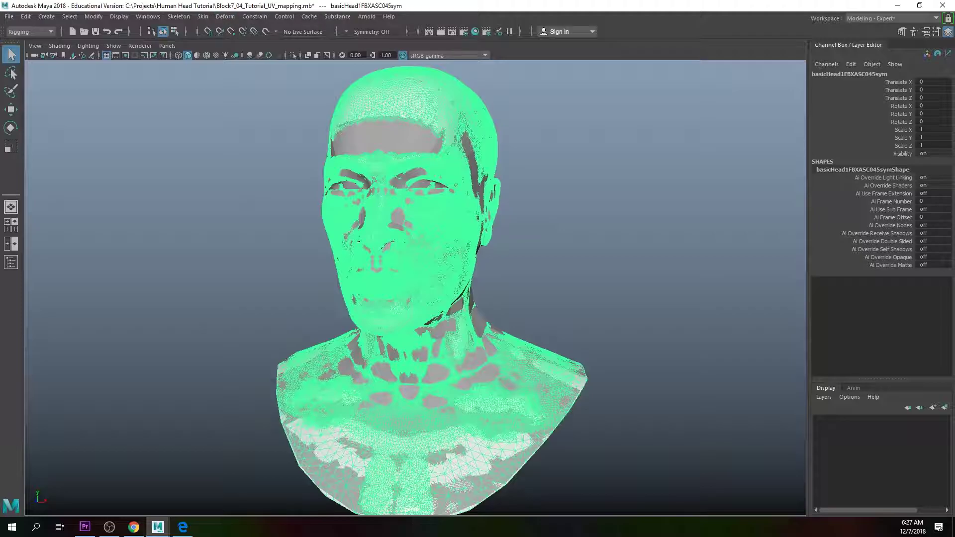
{"action": "left_click", "coordinate": [39, 31]}
{"action": "left_click", "coordinate": [28, 43]}
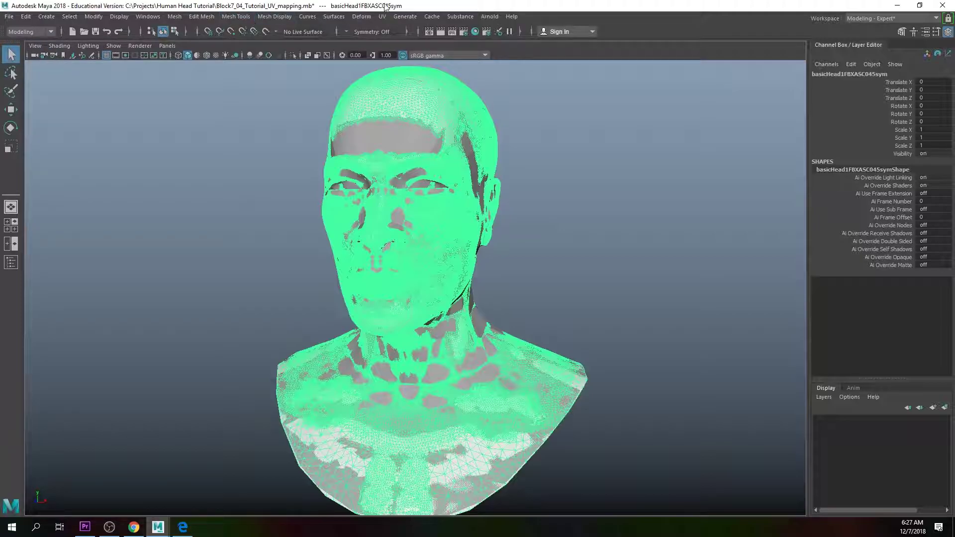
{"action": "left_click", "coordinate": [382, 16]}
{"action": "left_click", "coordinate": [437, 44]}
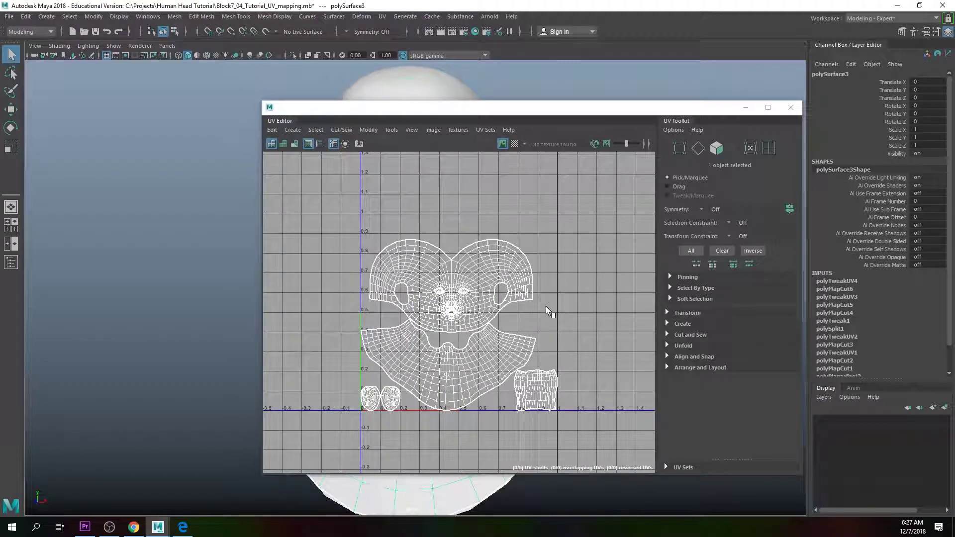
{"action": "left_click", "coordinate": [790, 108]}
- Isolate the high-resolution head to view it alone, and end the isolation
{"action": "left_click", "coordinate": [411, 172]}
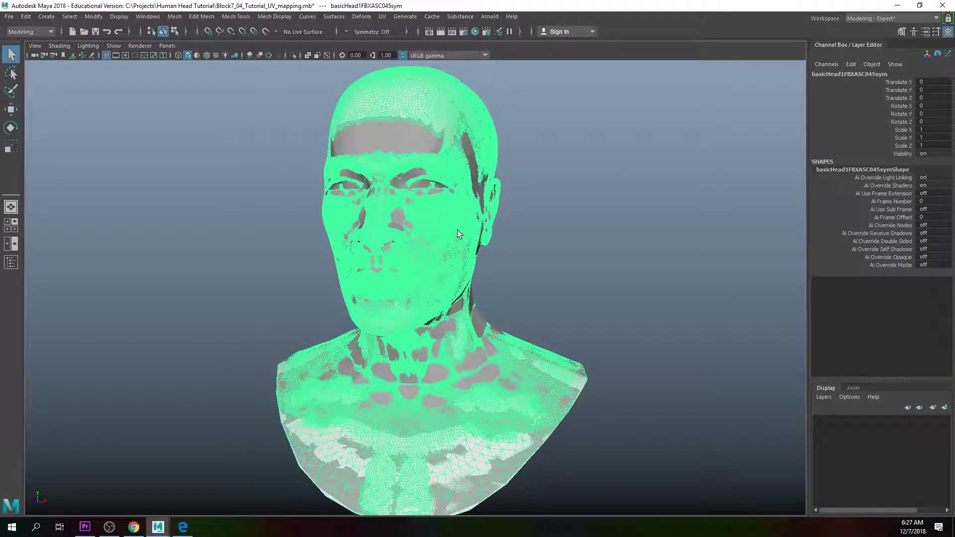
{"action": "left_click", "coordinate": [509, 295]}
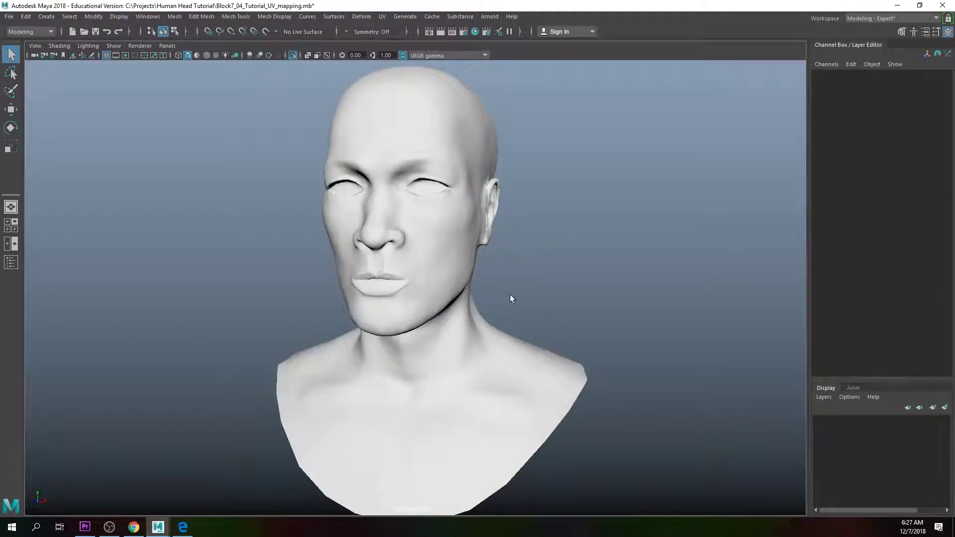
{"action": "key", "text": "ctrl+1"}
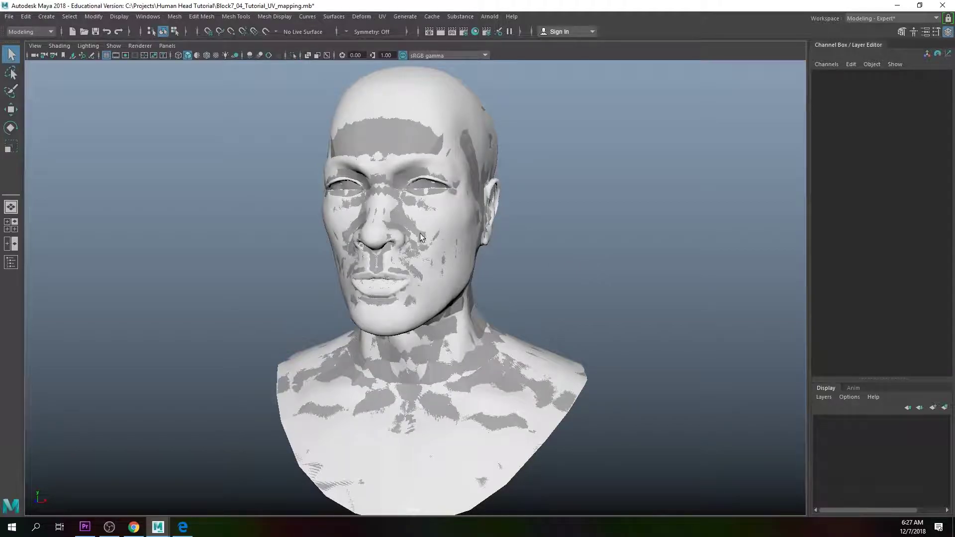
- Isolate the low-poly head in the viewport and delete its construction history
{"action": "left_click", "coordinate": [332, 201]}
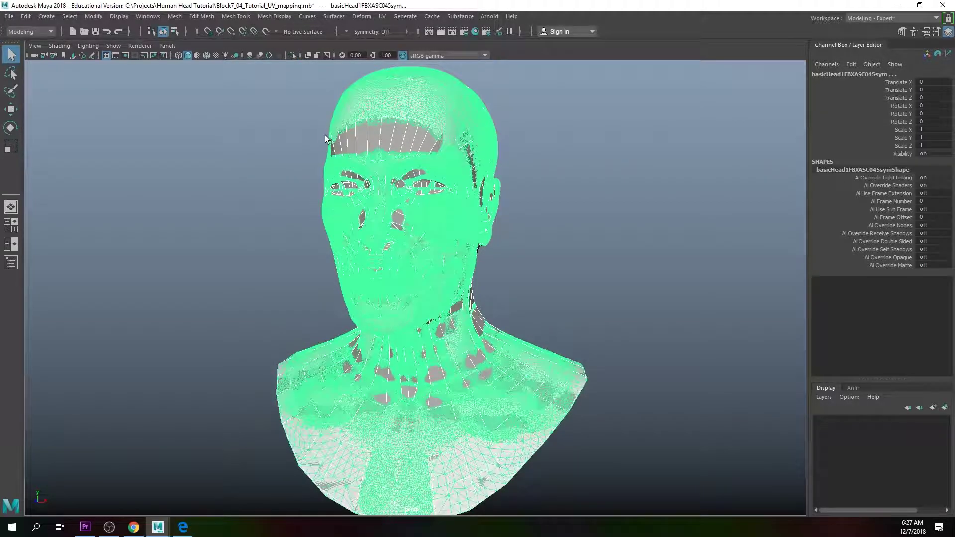
{"action": "left_click", "coordinate": [350, 145]}
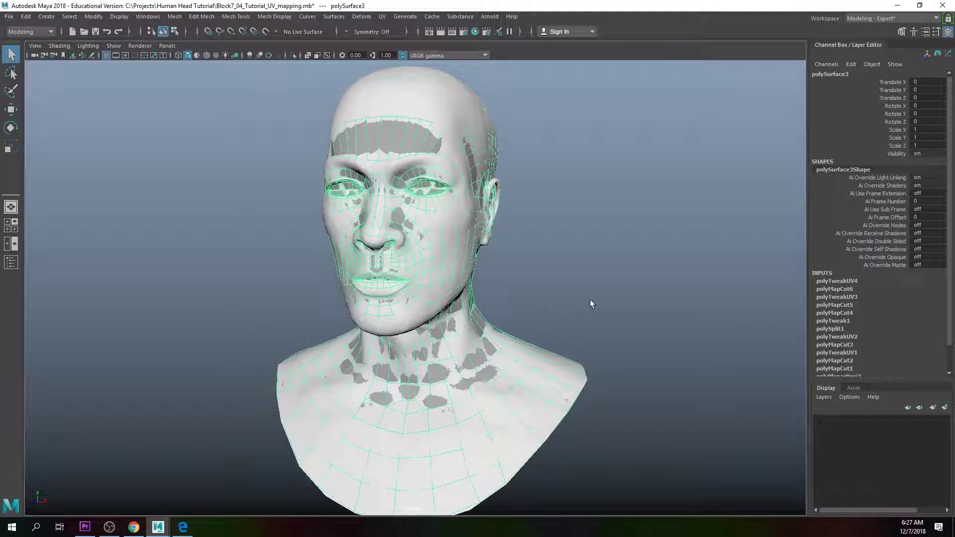
{"action": "key", "text": "ctrl+1"}
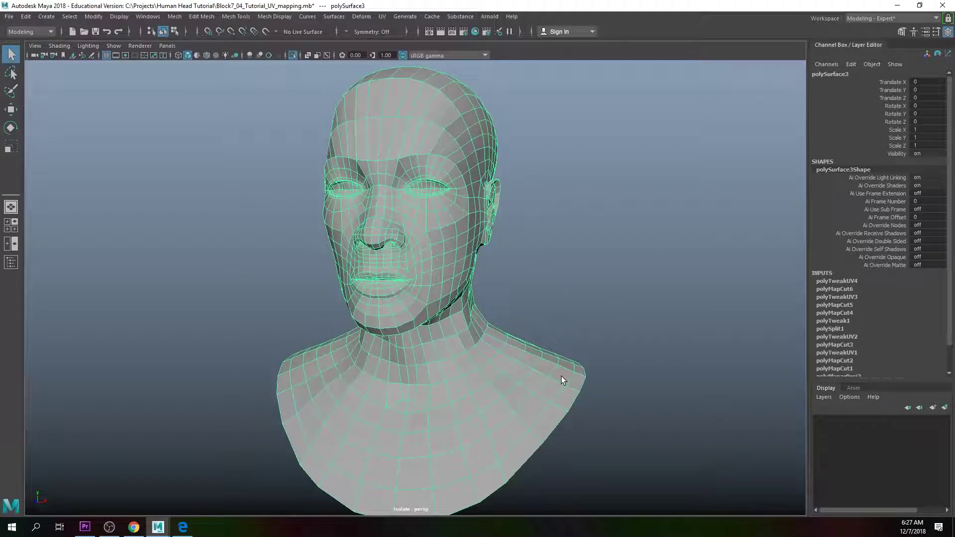
{"action": "left_click", "coordinate": [25, 16]}
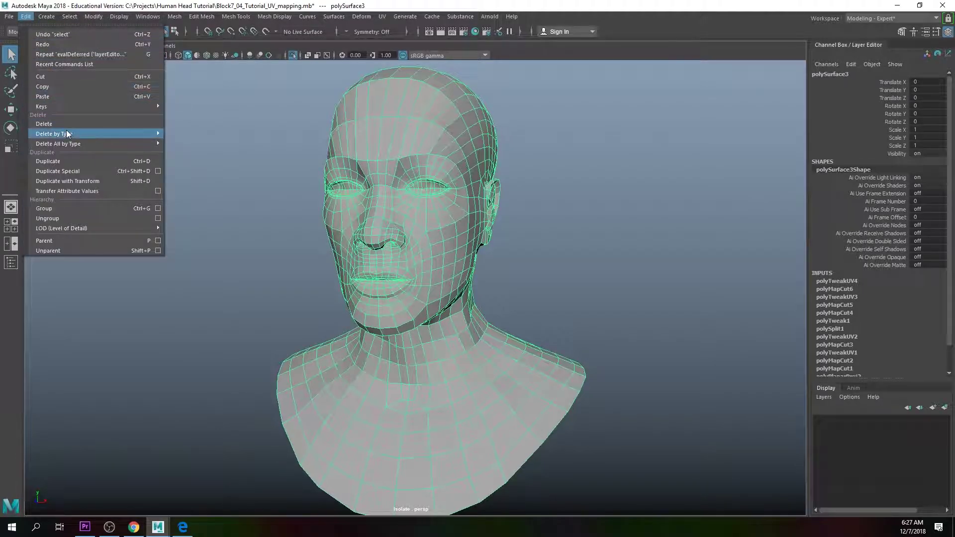
{"action": "mouse_move", "coordinate": [67, 134]}
{"action": "left_click", "coordinate": [202, 142]}
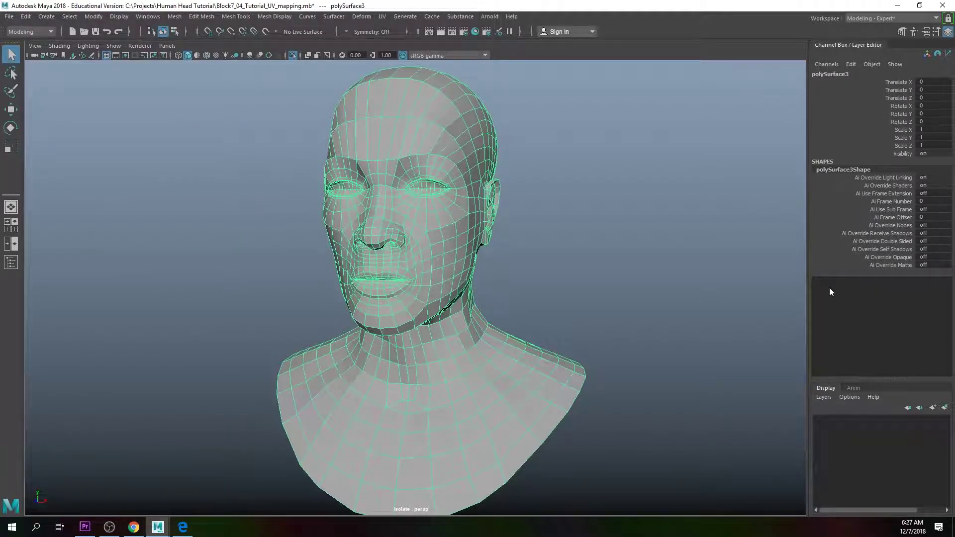
- Rename the low-poly head object as Low_ResMesh
{"action": "double_click", "coordinate": [838, 73]}
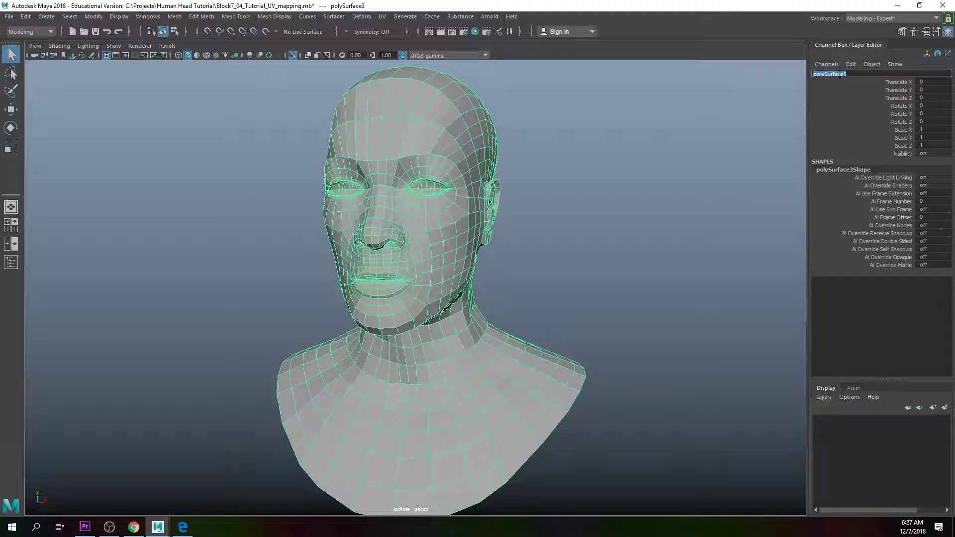
{"action": "type", "text": "Low Re"}
{"action": "type", "text": "Mesh"}
{"action": "key", "text": "Return"}
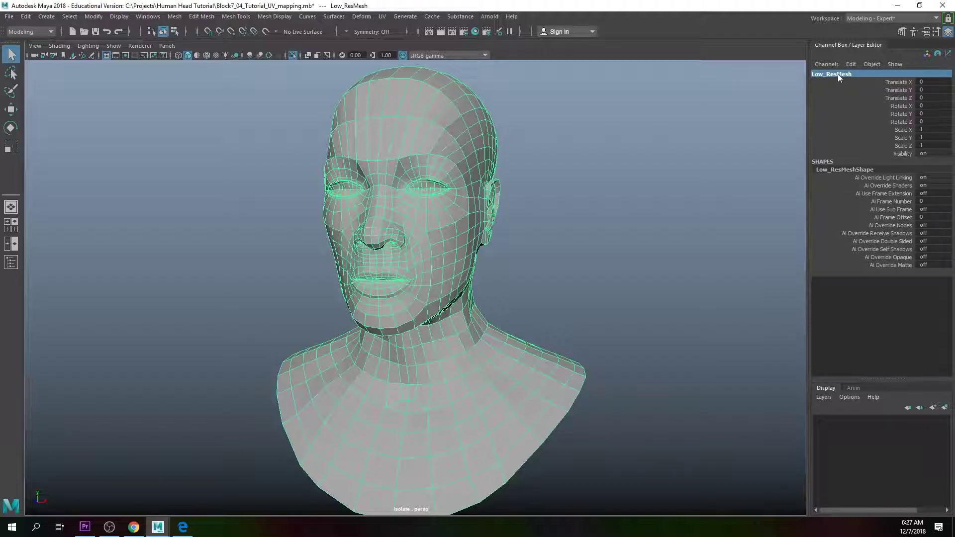
- Create a display layer from the selected low-poly head and name the layer LowRes
{"action": "left_click", "coordinate": [944, 408]}
{"action": "left_click", "coordinate": [864, 420]}
{"action": "double_click", "coordinate": [864, 420]}
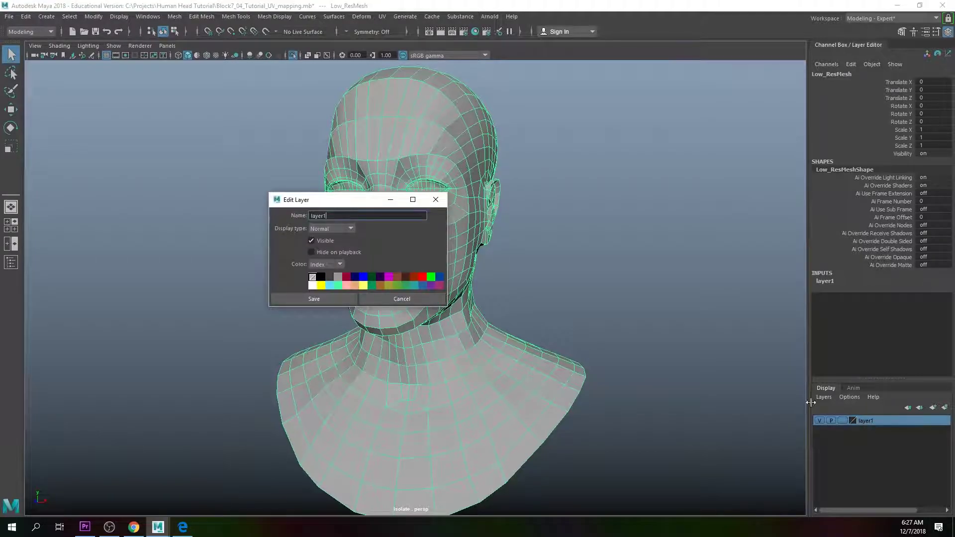
{"action": "left_click_drag", "start_coordinate": [335, 199], "coordinate": [564, 204]}
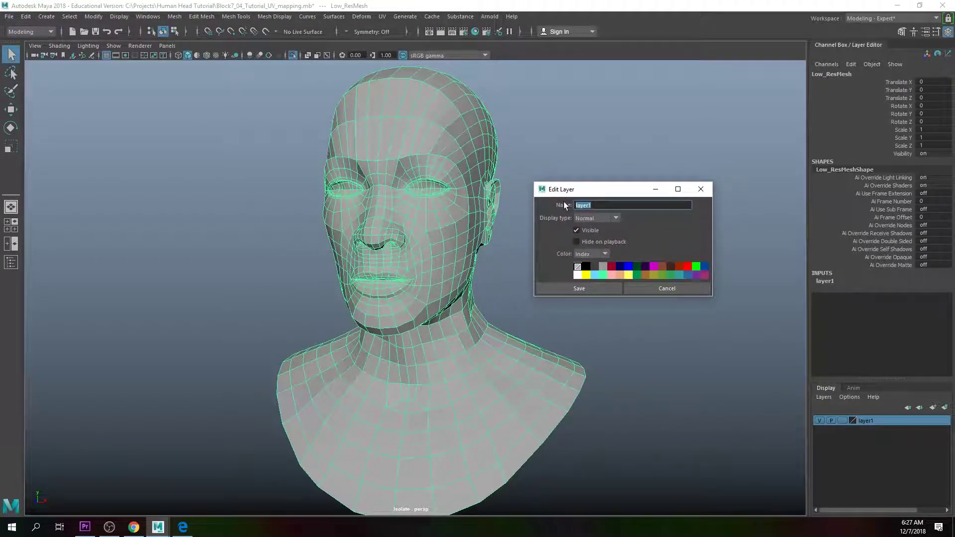
{"action": "type", "text": "LowRes"}
{"action": "left_click", "coordinate": [553, 284]}
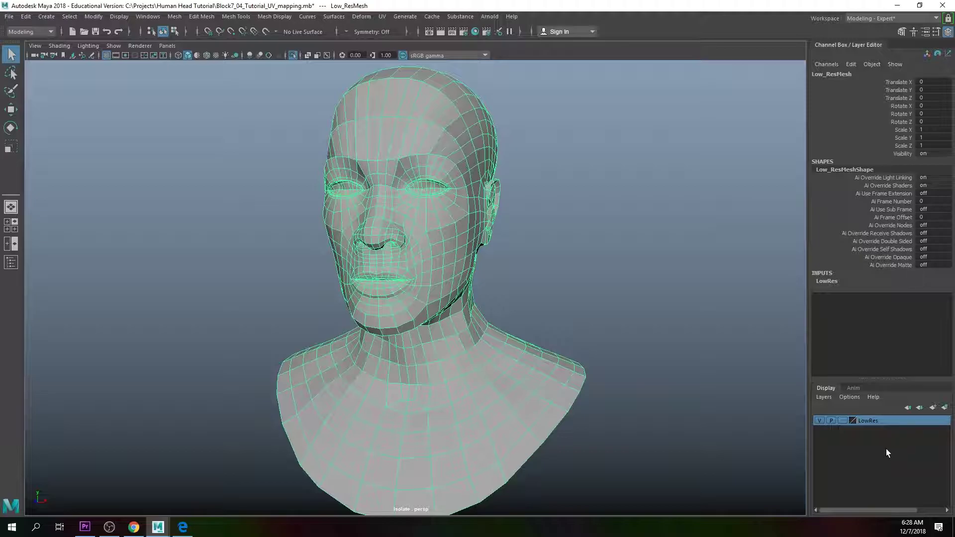
- Hide the LowRes layer and end the isolation to select the high-resolution head
{"action": "left_click", "coordinate": [817, 421]}
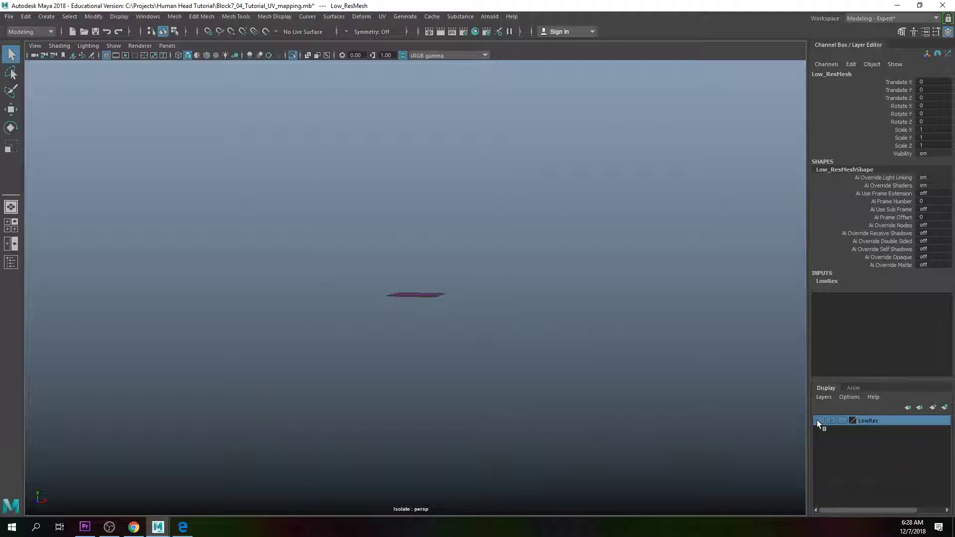
{"action": "left_click", "coordinate": [293, 55]}
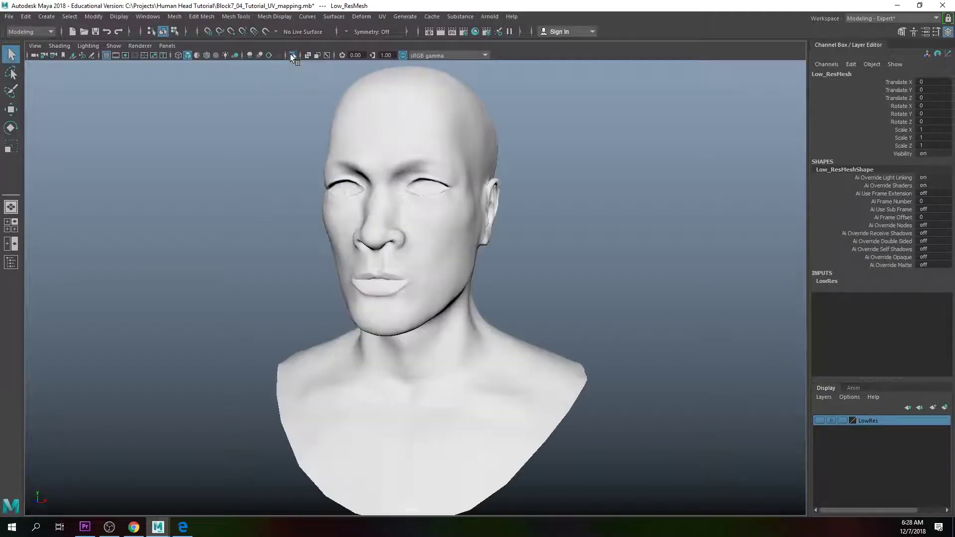
{"action": "left_click", "coordinate": [417, 239]}
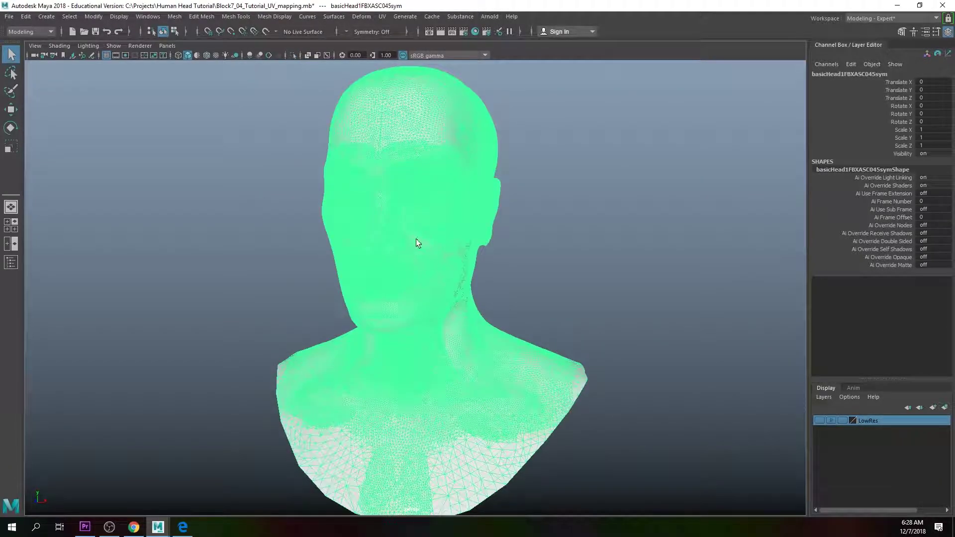
- Rename the high-resolution head object as Hi_ResMesh
{"action": "double_click", "coordinate": [840, 74]}
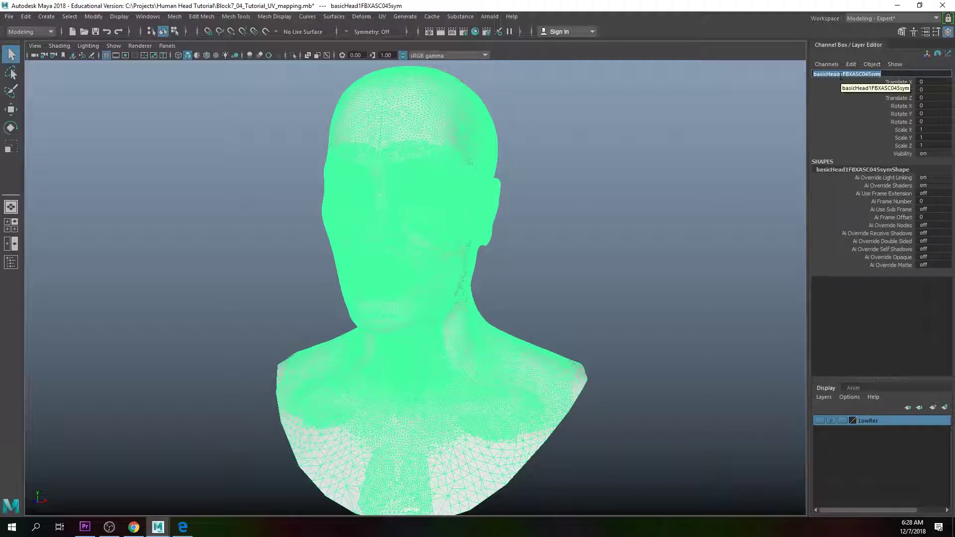
{"action": "type", "text": "Hi_"}
{"action": "type", "text": " ResMes"}
{"action": "type", "text": "h"}
{"action": "key", "text": "Return"}
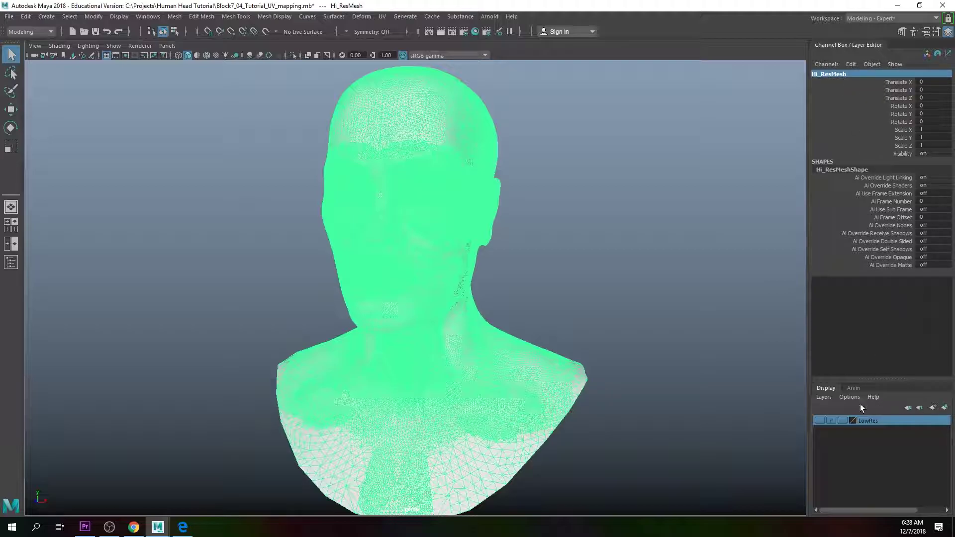
- Create a display layer from the selected high-resolution head and name the layer HiRes
{"action": "left_click", "coordinate": [828, 397]}
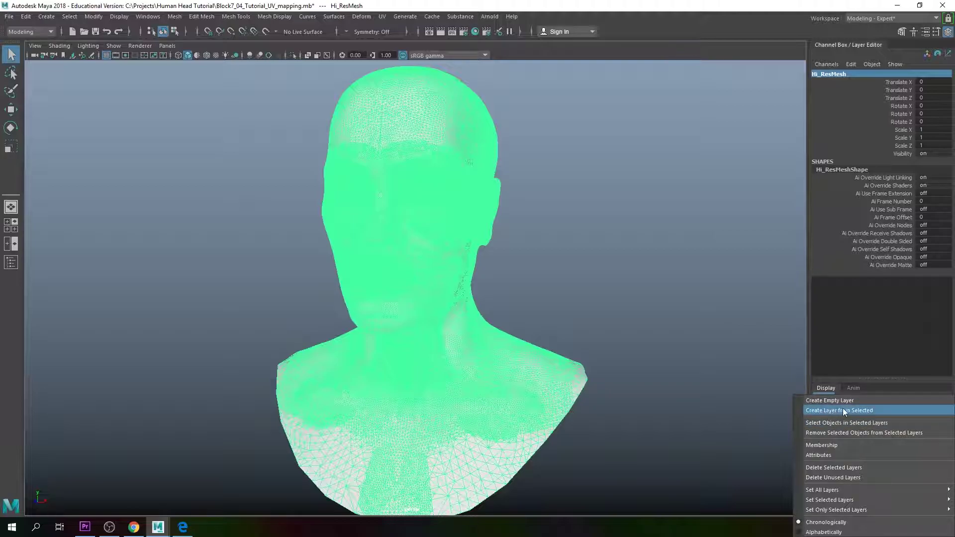
{"action": "left_click", "coordinate": [846, 410]}
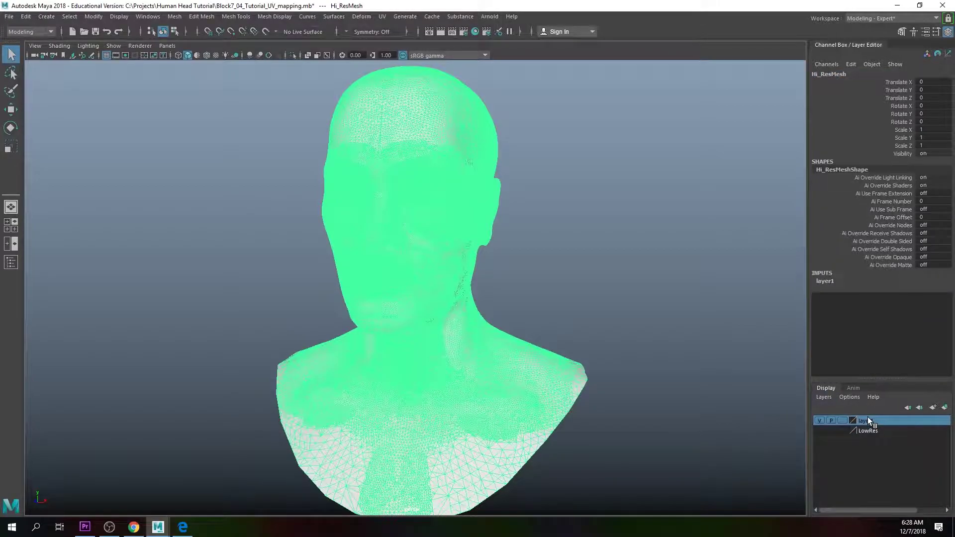
{"action": "double_click", "coordinate": [867, 417]}
{"action": "left_click_drag", "start_coordinate": [601, 205], "coordinate": [524, 205]}
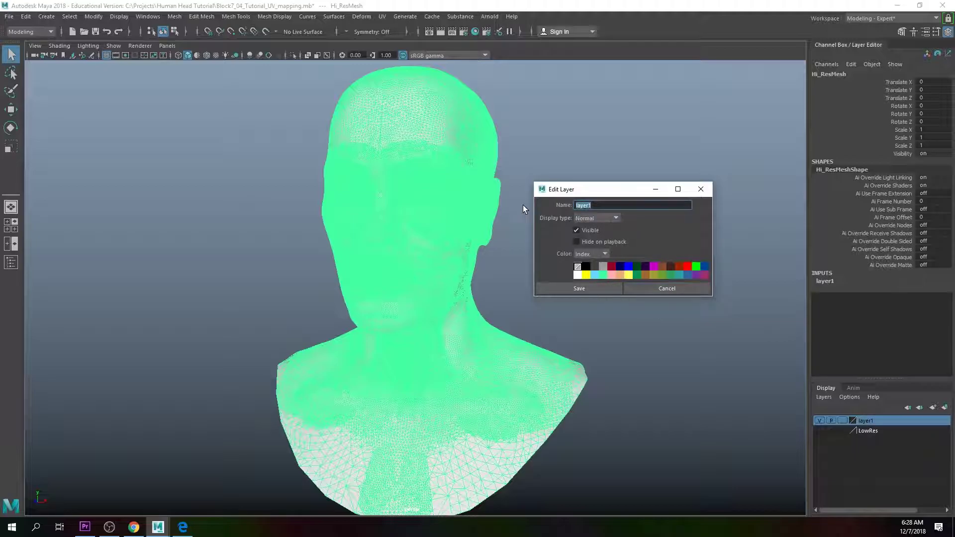
{"action": "type", "text": "Hie"}
{"action": "key", "text": "BackSpace"}
{"action": "type", "text": "Ri"}
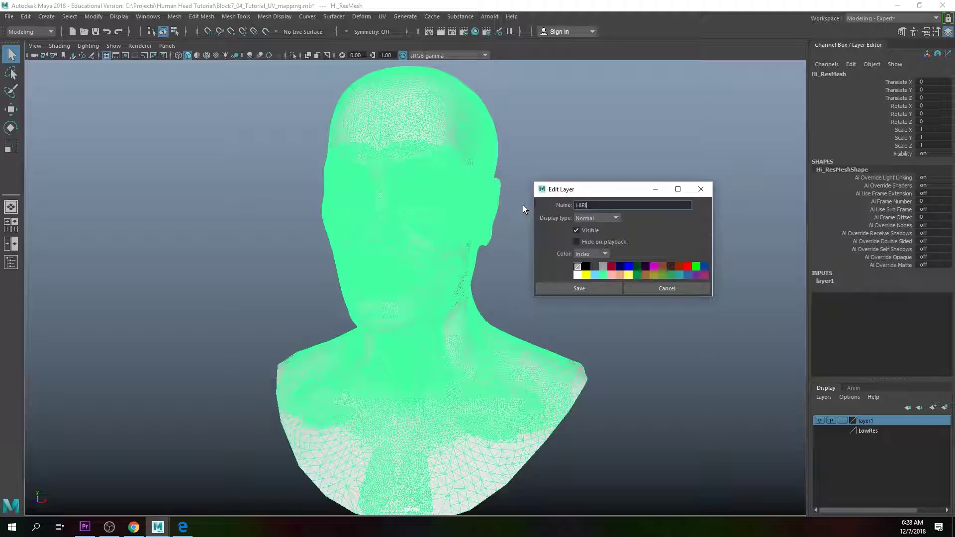
{"action": "key", "text": "Return"}
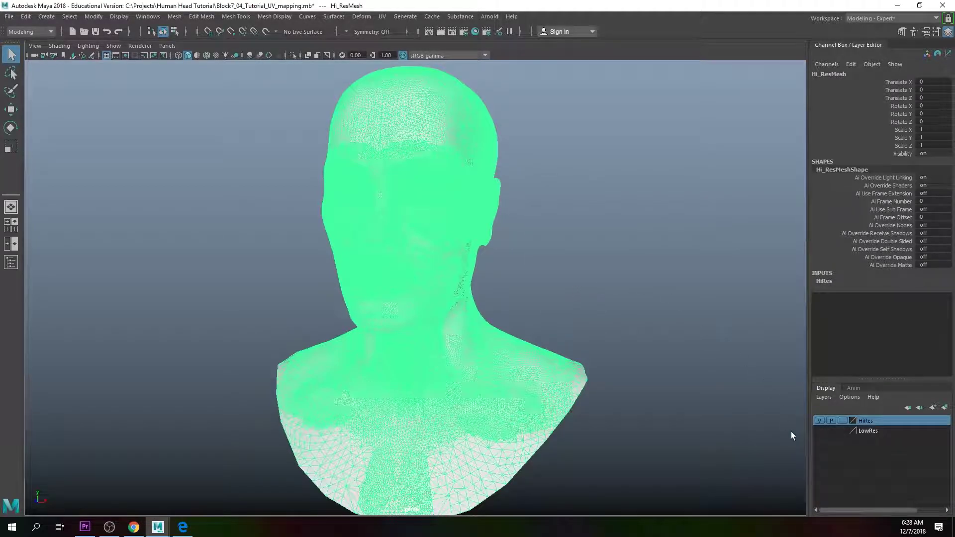
- Show the LowRes layer in place of the HiRes layer and select the low-poly head
{"action": "left_click", "coordinate": [819, 421]}
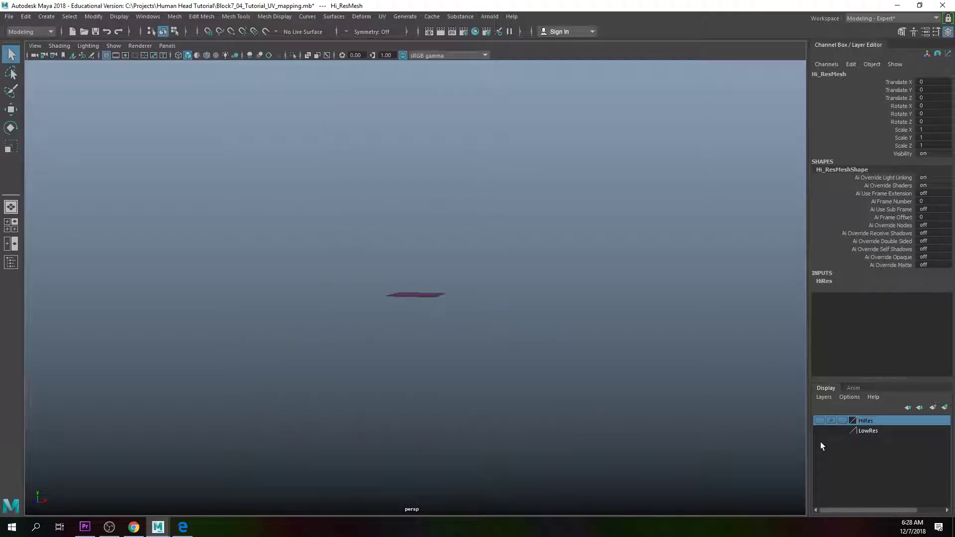
{"action": "left_click", "coordinate": [820, 432]}
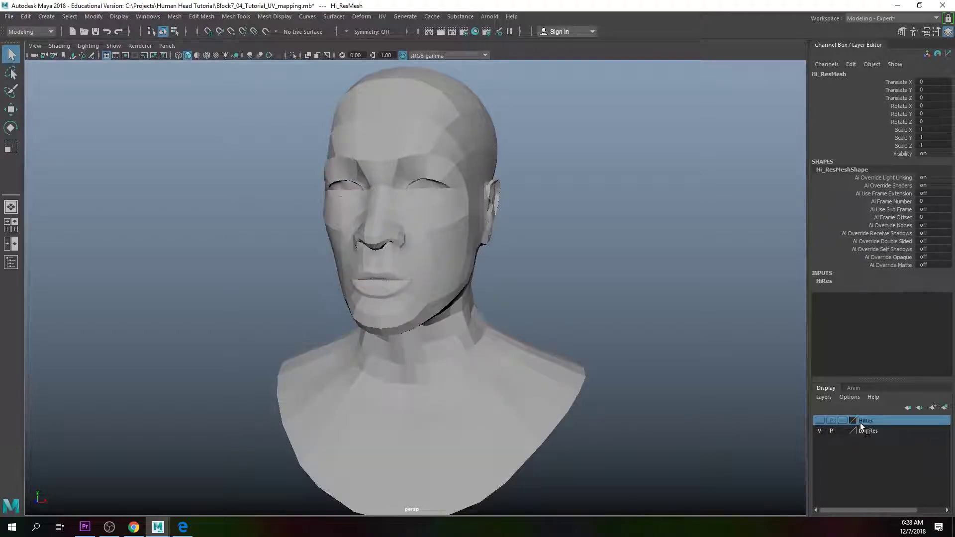
{"action": "left_click", "coordinate": [369, 113]}
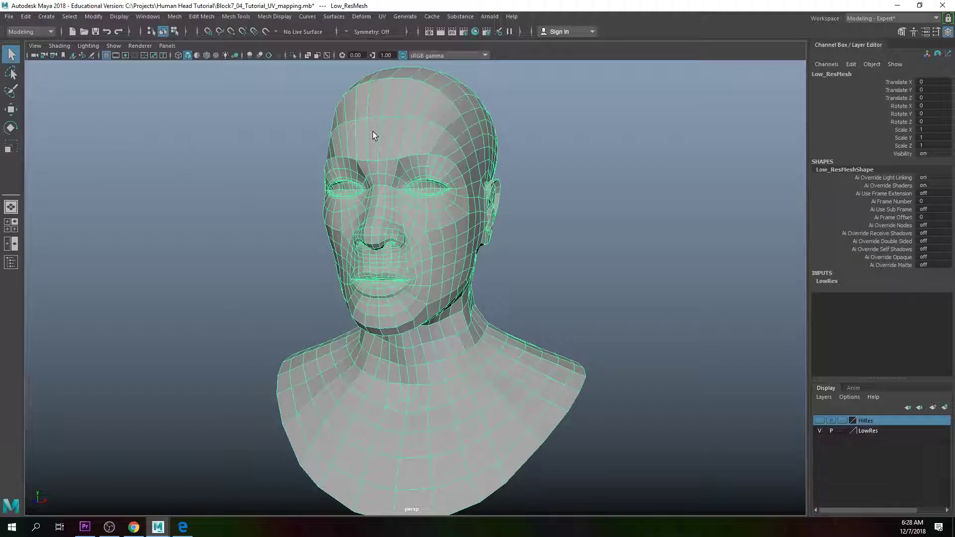
- Open Transfer Maps from the Rendering menu set with the low-poly head as target, and enlarge its window beside the model
{"action": "left_click", "coordinate": [40, 31]}
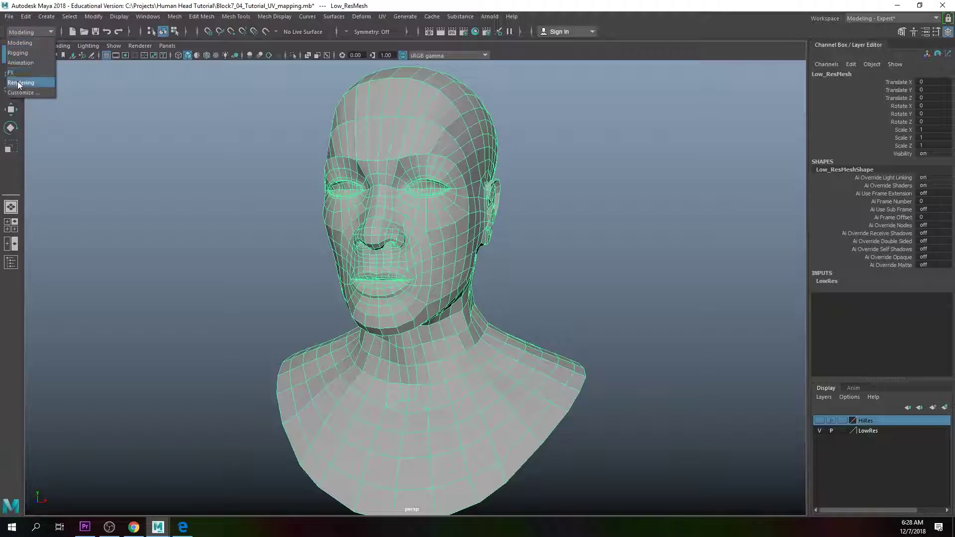
{"action": "left_click", "coordinate": [32, 82]}
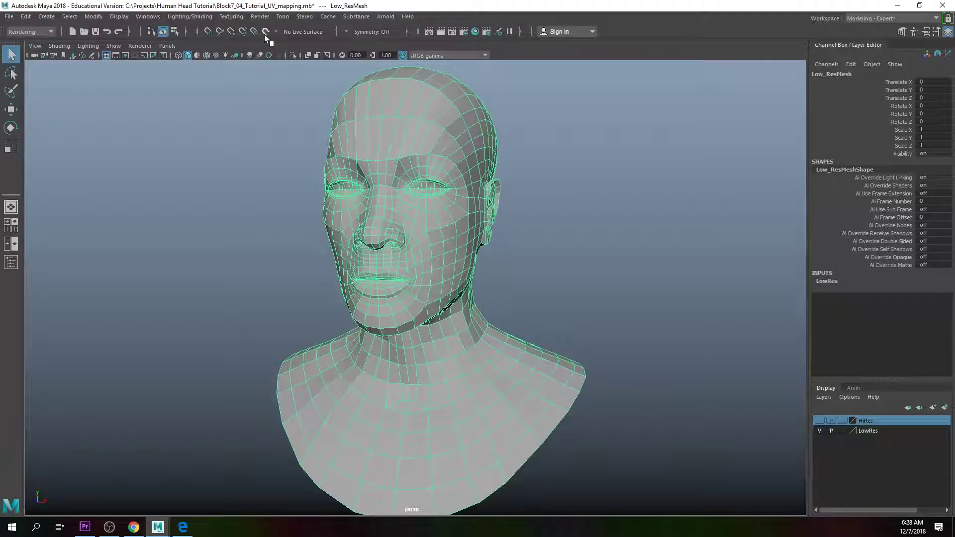
{"action": "left_click", "coordinate": [207, 18]}
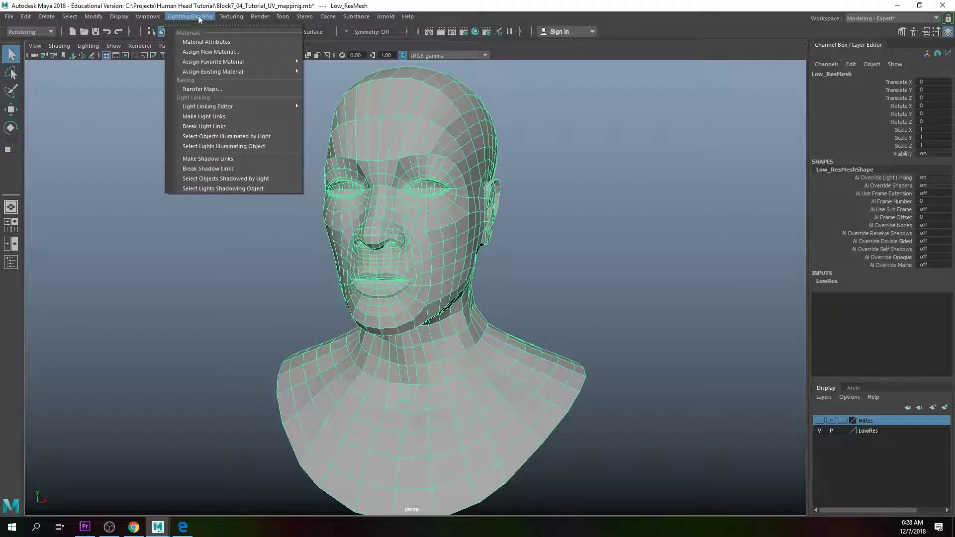
{"action": "left_click", "coordinate": [202, 90]}
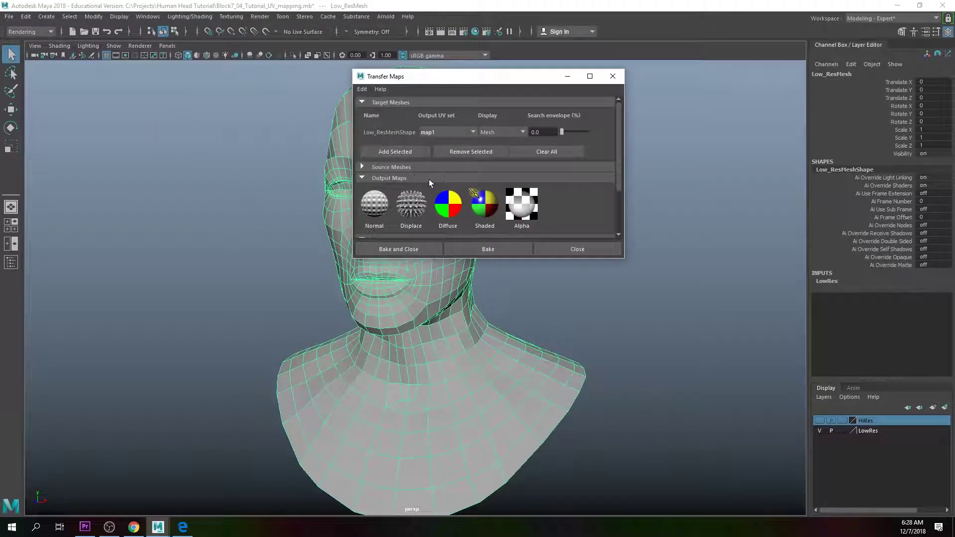
{"action": "left_click_drag", "start_coordinate": [445, 82], "coordinate": [186, 83]}
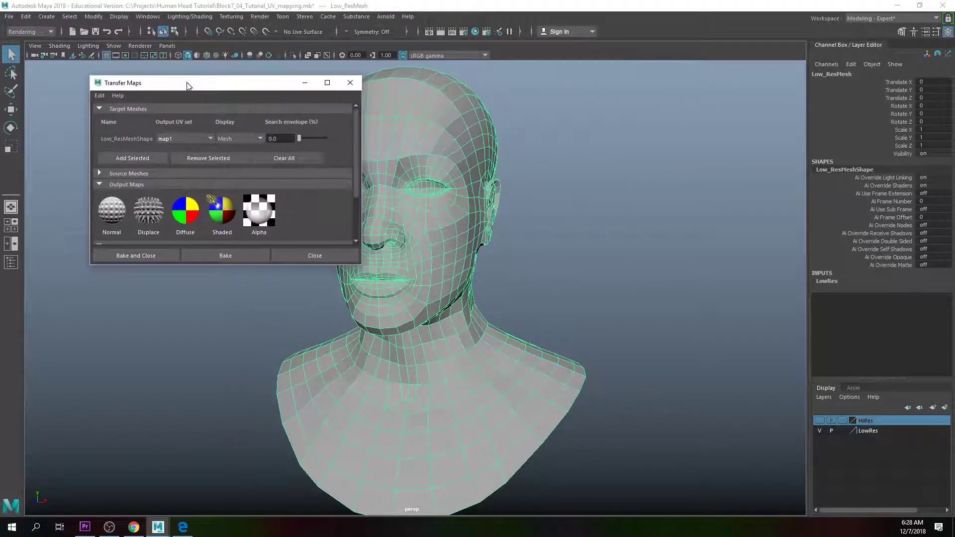
{"action": "left_click_drag", "start_coordinate": [531, 245], "coordinate": [578, 241], "text": "alt"}
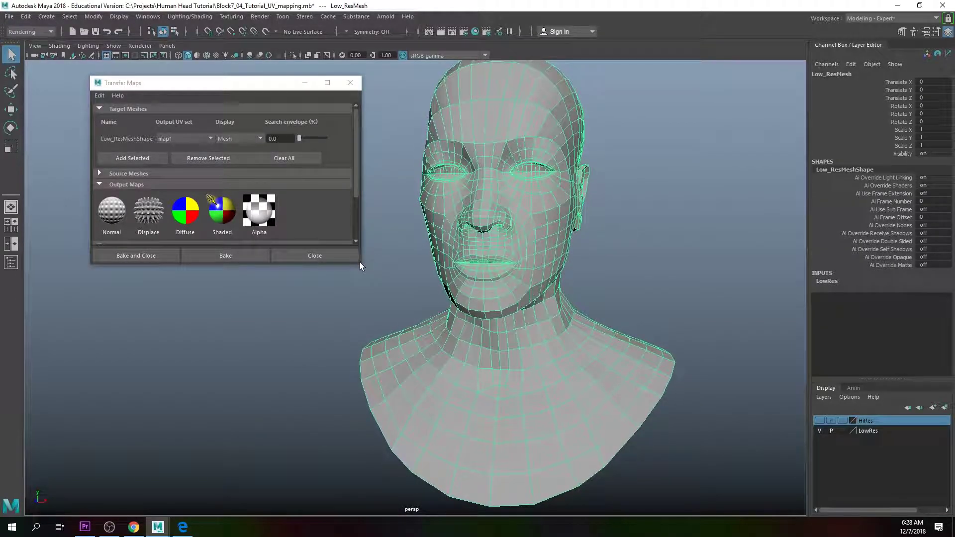
{"action": "left_click_drag", "start_coordinate": [360, 264], "coordinate": [381, 428]}
{"action": "left_click_drag", "start_coordinate": [257, 87], "coordinate": [223, 82]}
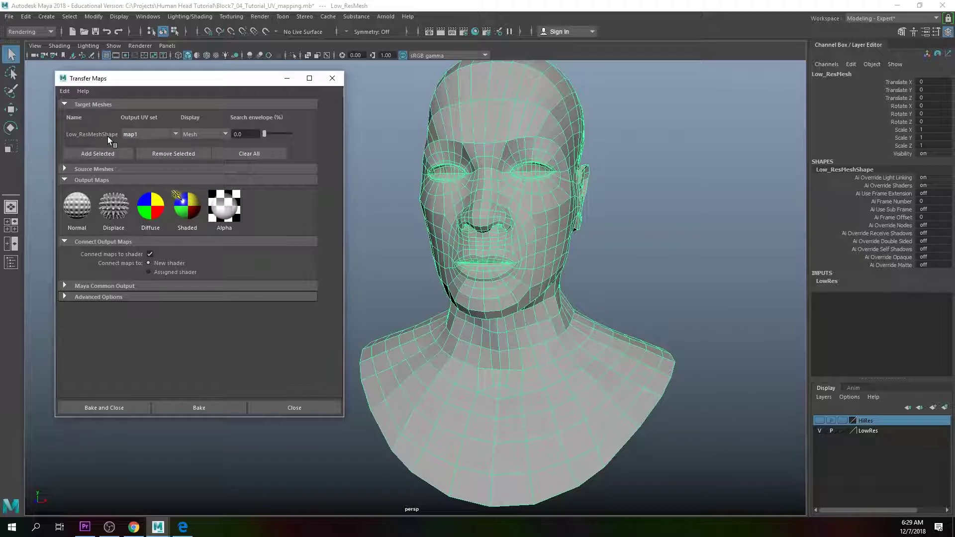
- Select the object on the hidden HiRes layer and add it as the source mesh for the map transfer
{"action": "left_click", "coordinate": [64, 170]}
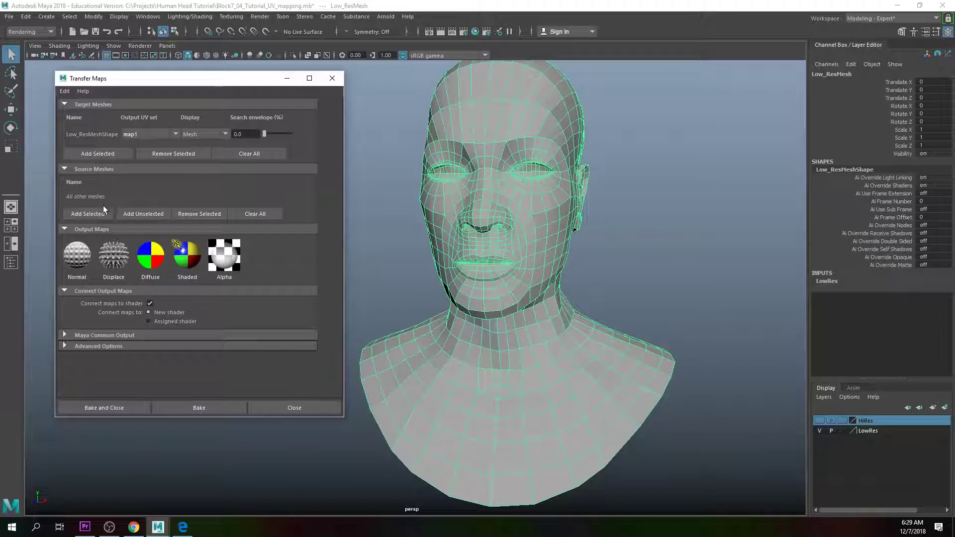
{"action": "right_click", "coordinate": [868, 421]}
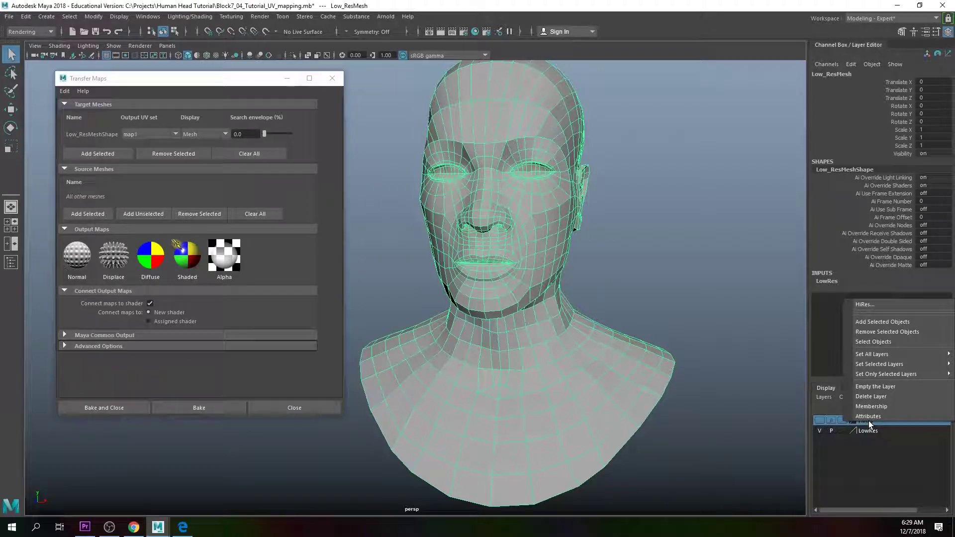
{"action": "left_click", "coordinate": [869, 342]}
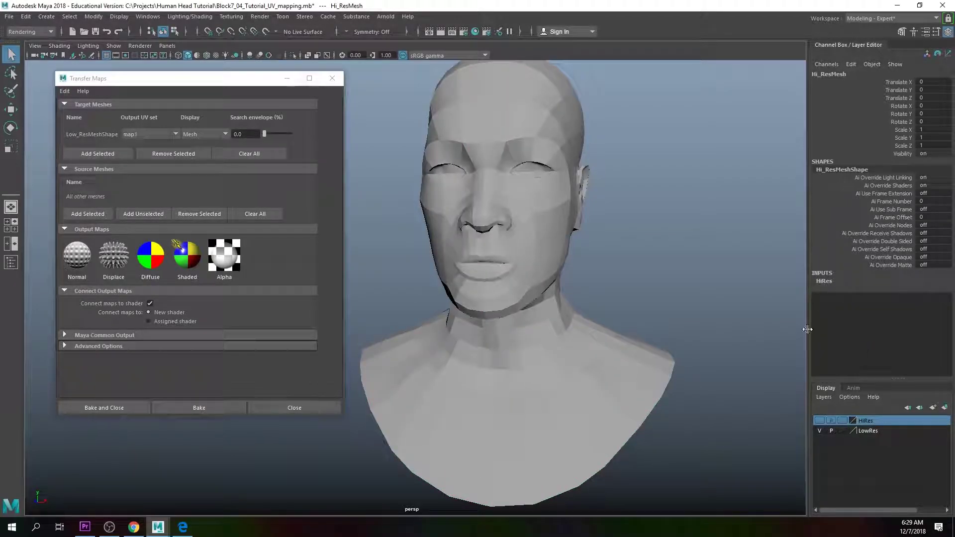
{"action": "left_click", "coordinate": [92, 215]}
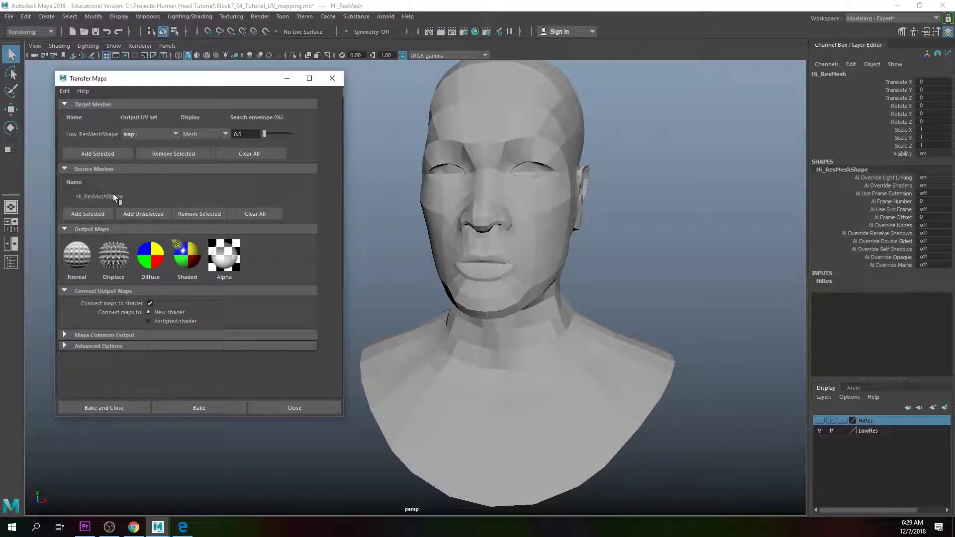
- Add a normal map output and set its file to head_nrml in the project's images folder
{"action": "left_click", "coordinate": [81, 258]}
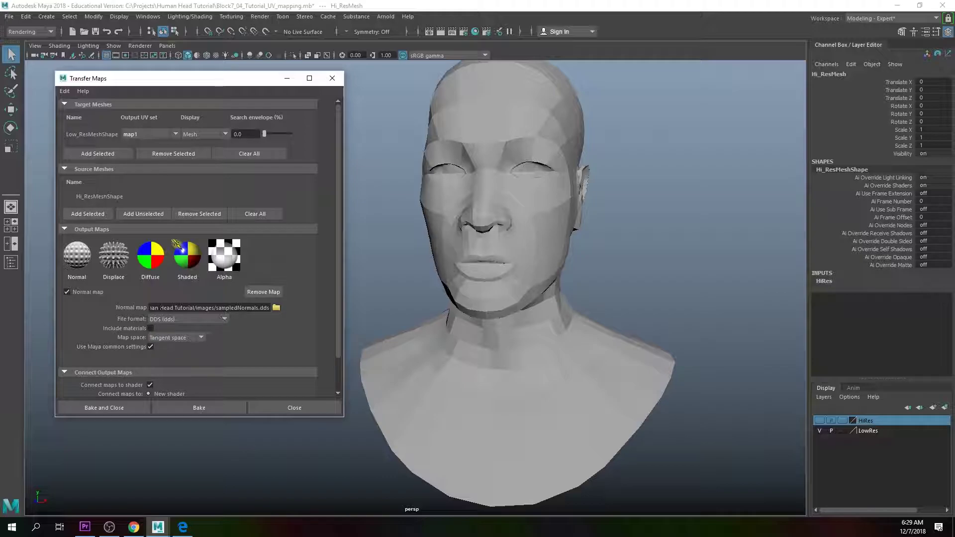
{"action": "left_click", "coordinate": [277, 308]}
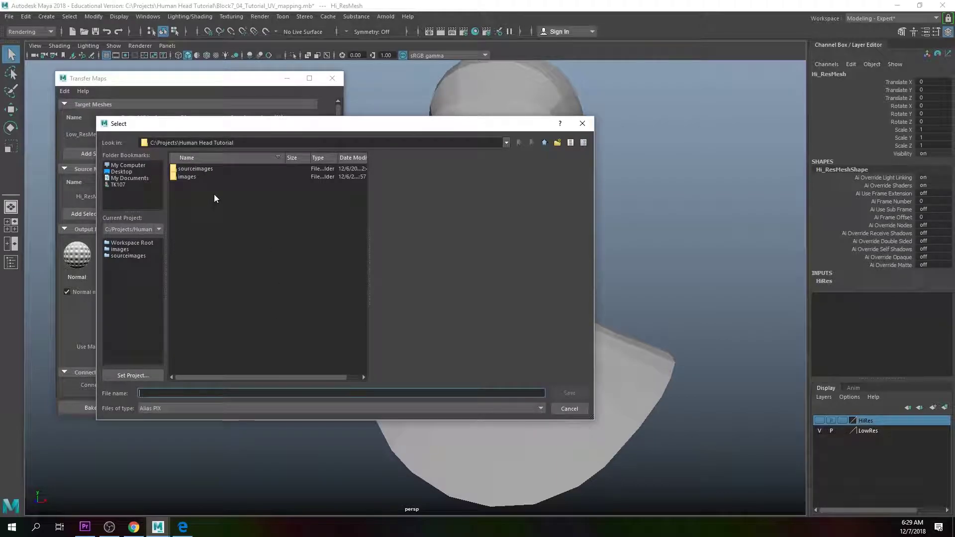
{"action": "double_click", "coordinate": [192, 177]}
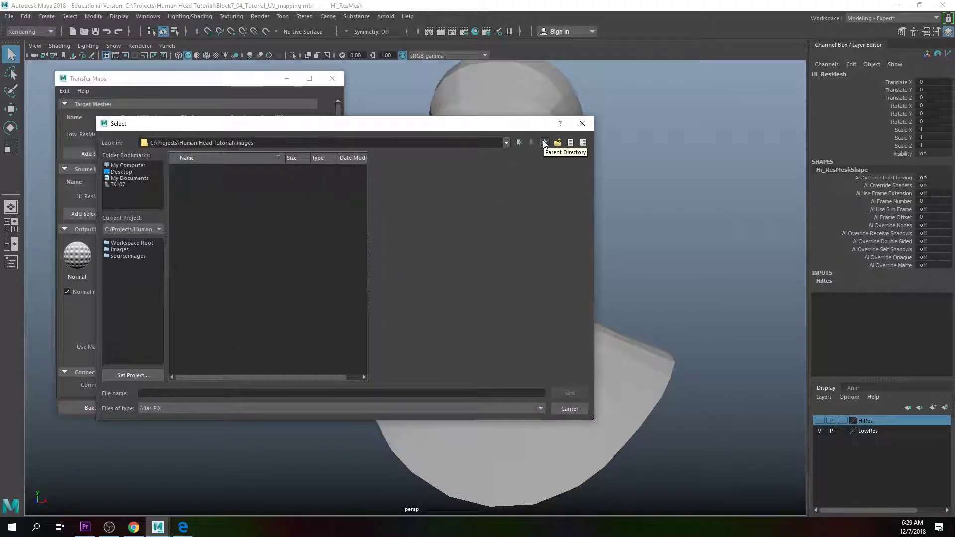
{"action": "left_click", "coordinate": [184, 390]}
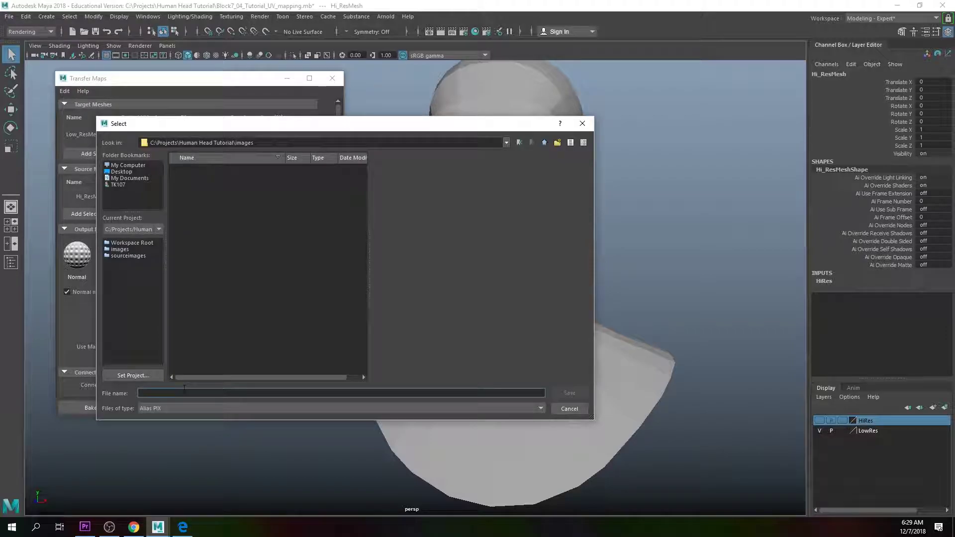
{"action": "type", "text": "head_nrml"}
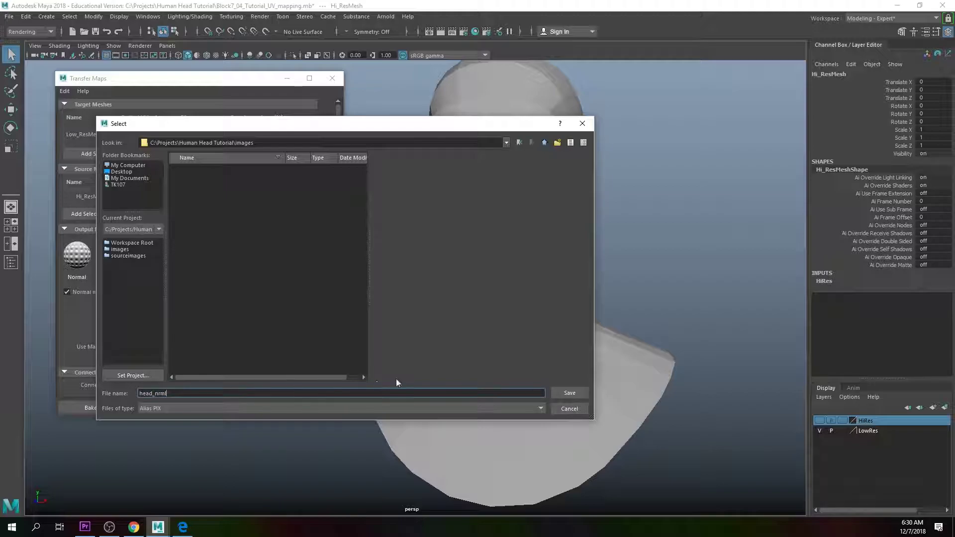
{"action": "left_click", "coordinate": [563, 393]}
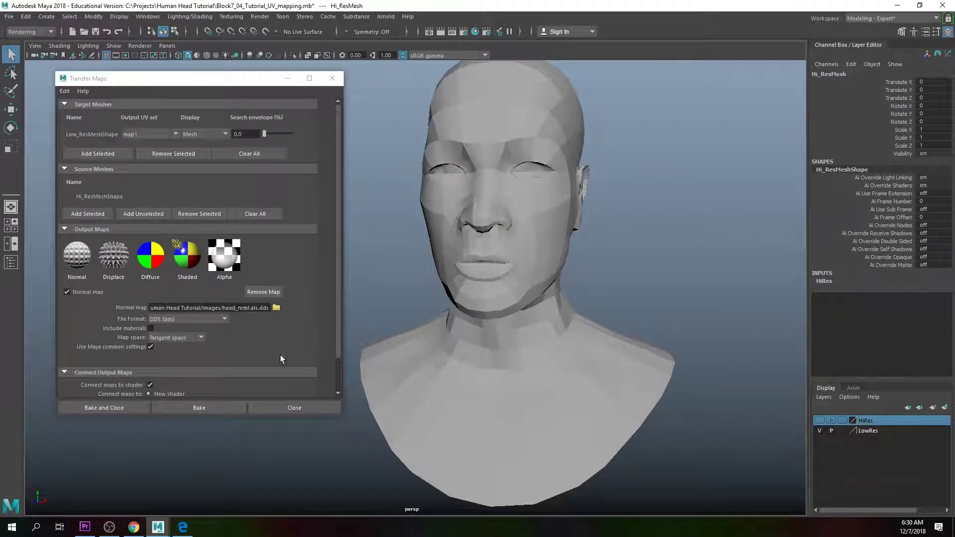
- Set the normal map's file format to Targa (tga) and its map space to Object space
{"action": "left_click", "coordinate": [193, 321]}
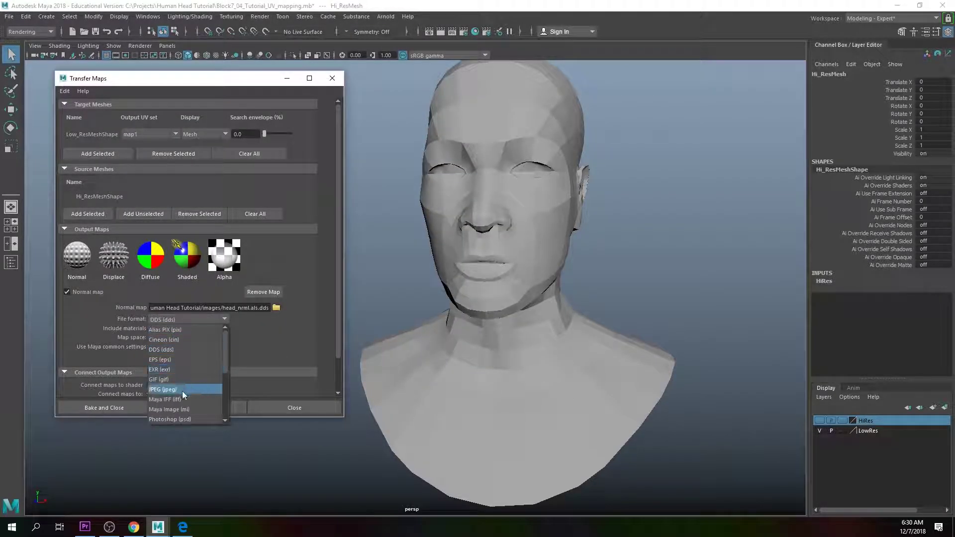
{"action": "scroll", "coordinate": [180, 395], "scroll_direction": "down", "scroll_amount": 3}
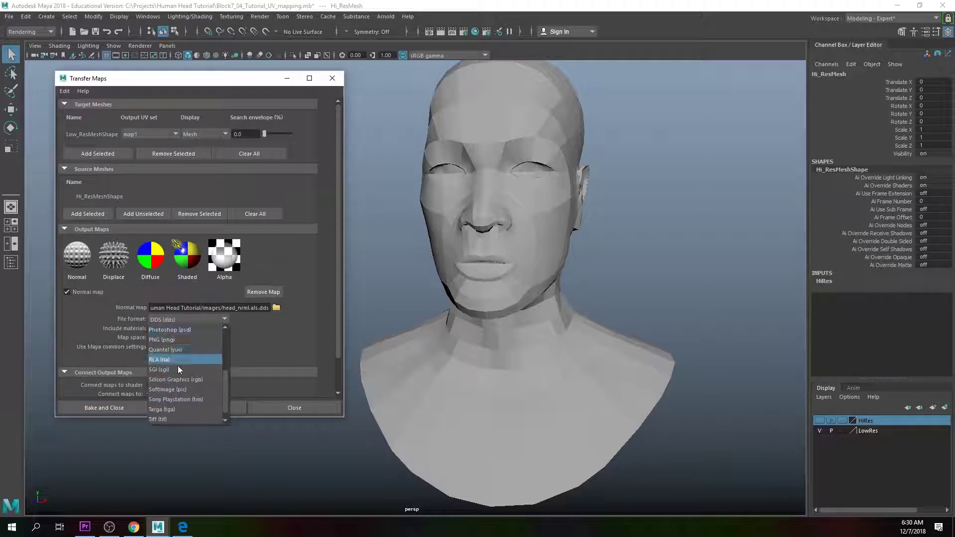
{"action": "left_click", "coordinate": [163, 409]}
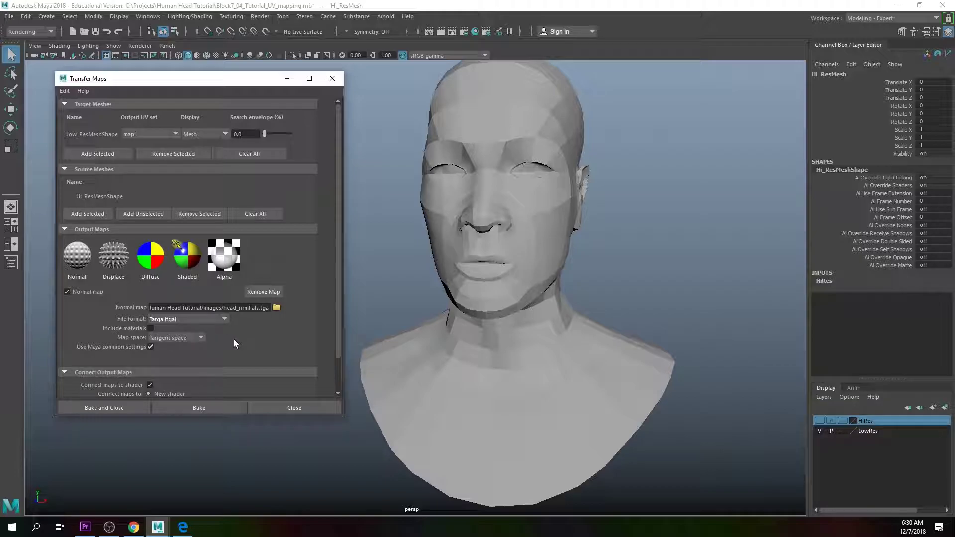
{"action": "left_click", "coordinate": [200, 339]}
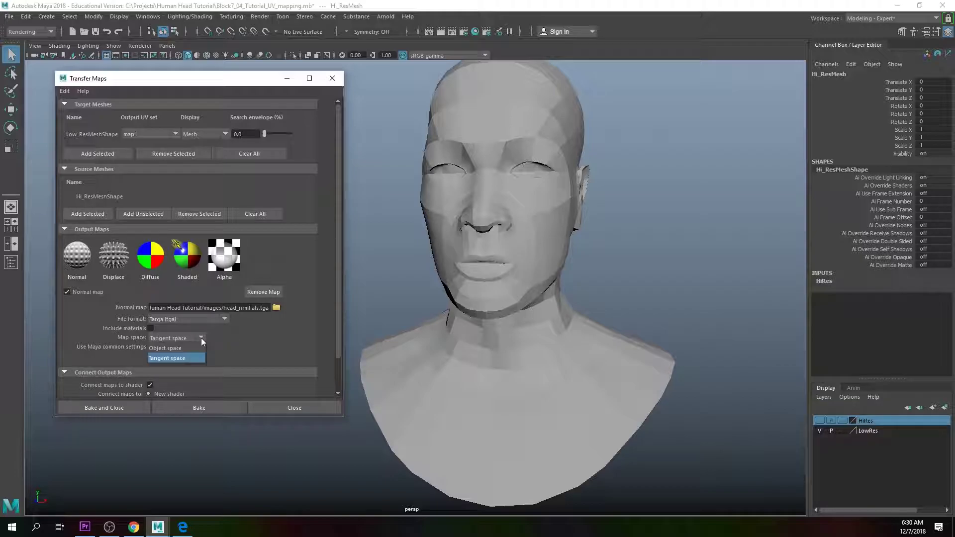
{"action": "left_click", "coordinate": [174, 347]}
- Set the common output map width and height to 4096 and the sampling quality to High (8x8)
{"action": "left_click_drag", "start_coordinate": [336, 272], "coordinate": [335, 318]}
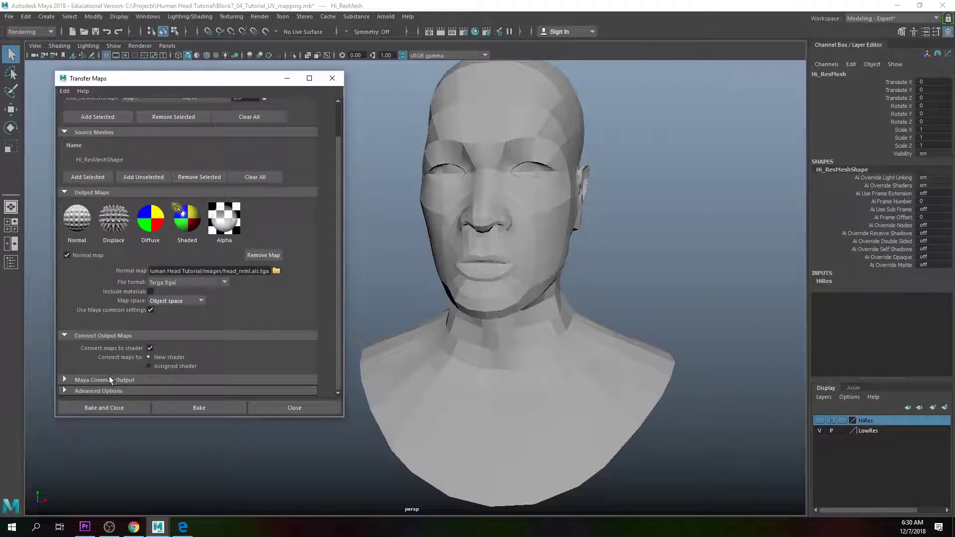
{"action": "left_click", "coordinate": [94, 378]}
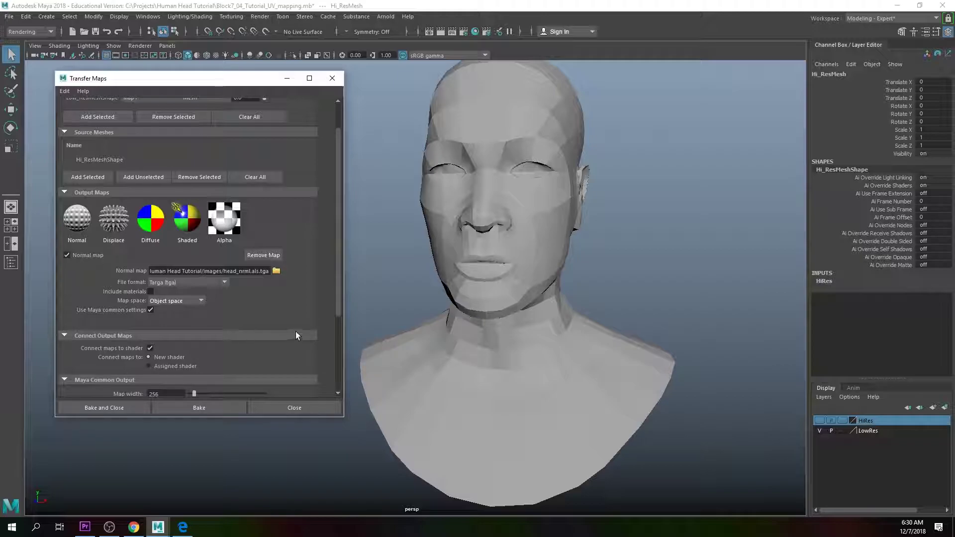
{"action": "scroll", "coordinate": [295, 332], "scroll_direction": "down", "scroll_amount": 4}
{"action": "left_click_drag", "start_coordinate": [167, 278], "coordinate": [145, 279]}
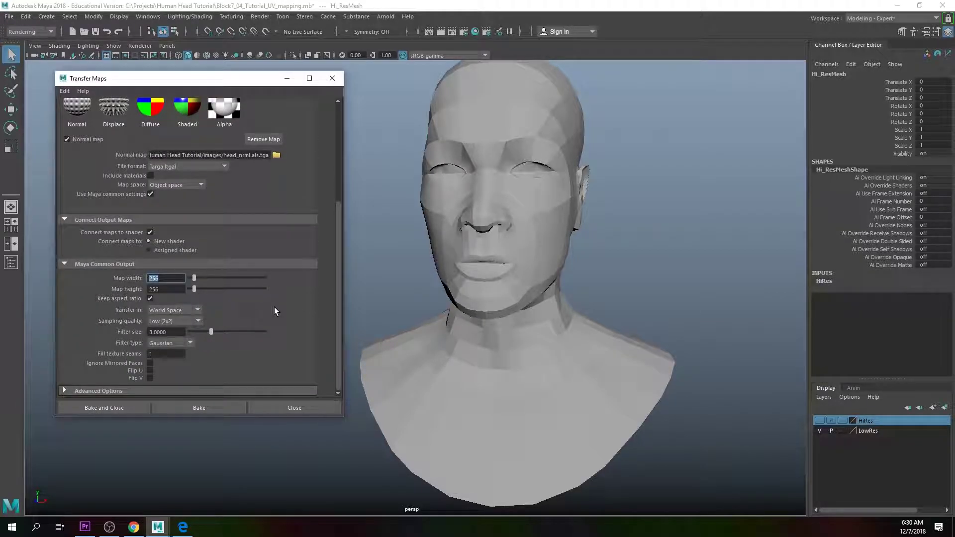
{"action": "type", "text": "4096"}
{"action": "key", "text": "Tab"}
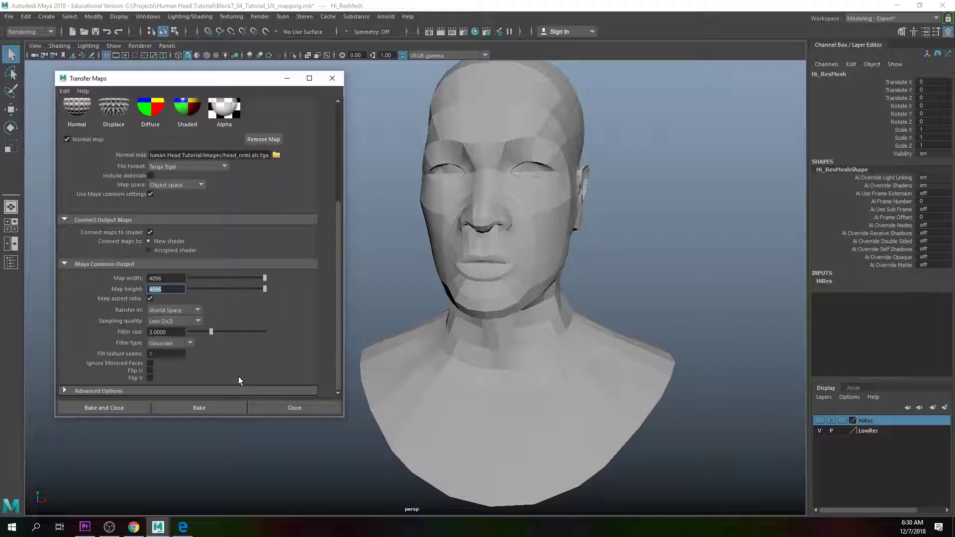
{"action": "left_click", "coordinate": [198, 320]}
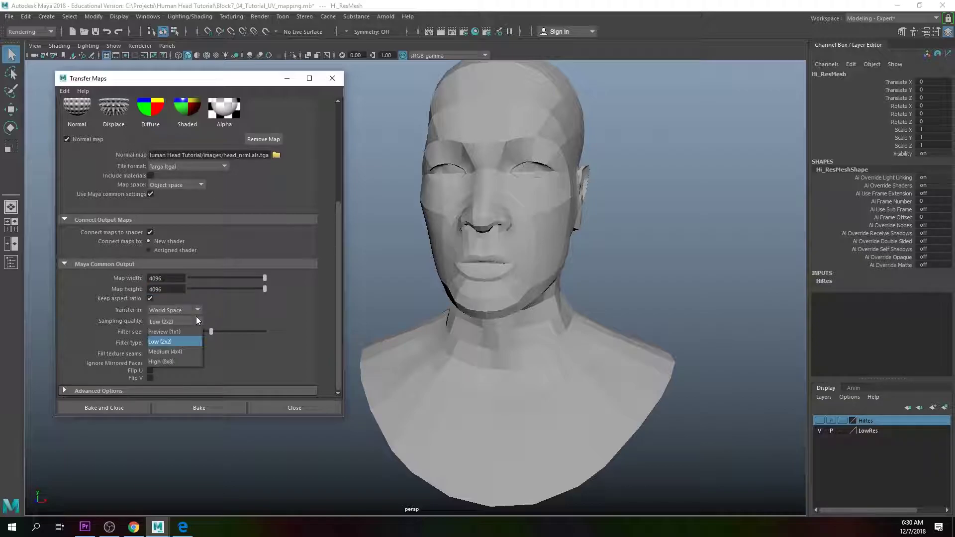
{"action": "left_click", "coordinate": [162, 360]}
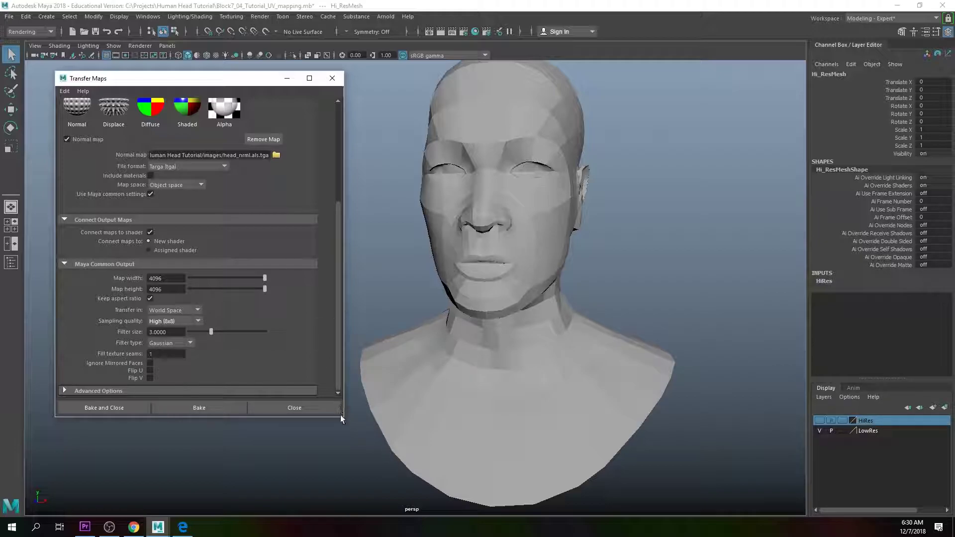
- Select the low-resolution head mesh, switch to the Modeling menu set and open the UV Editor
{"action": "left_click_drag", "start_coordinate": [342, 418], "coordinate": [330, 463]}
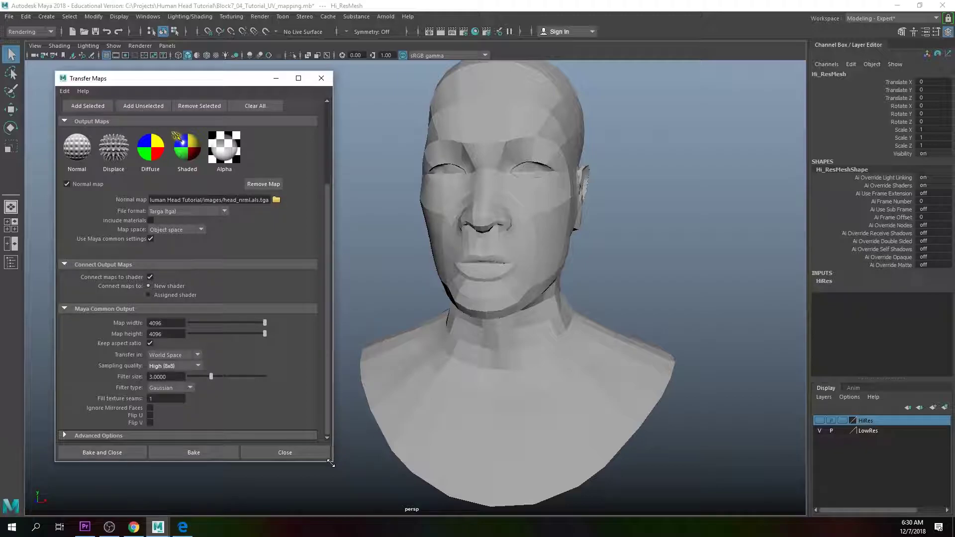
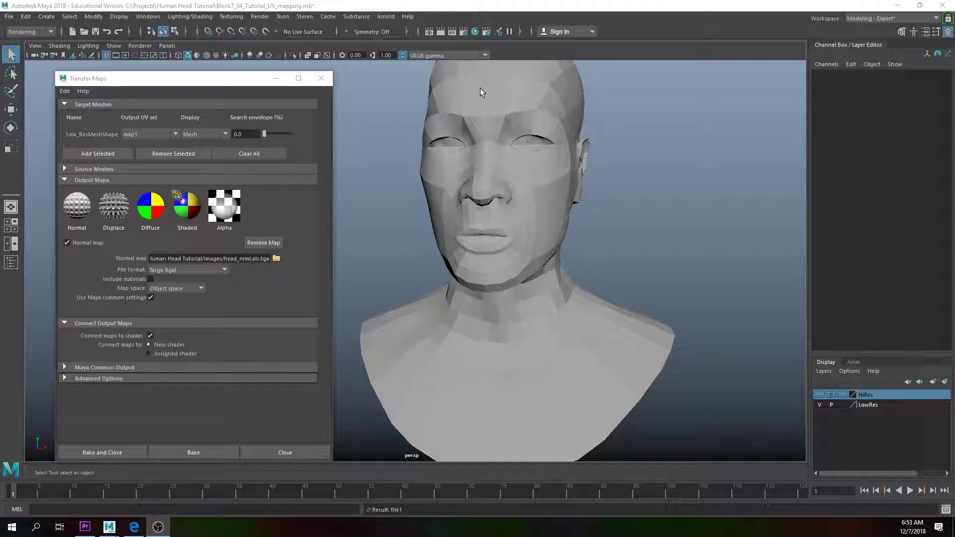
{"action": "left_click", "coordinate": [479, 88]}
{"action": "left_click", "coordinate": [40, 30]}
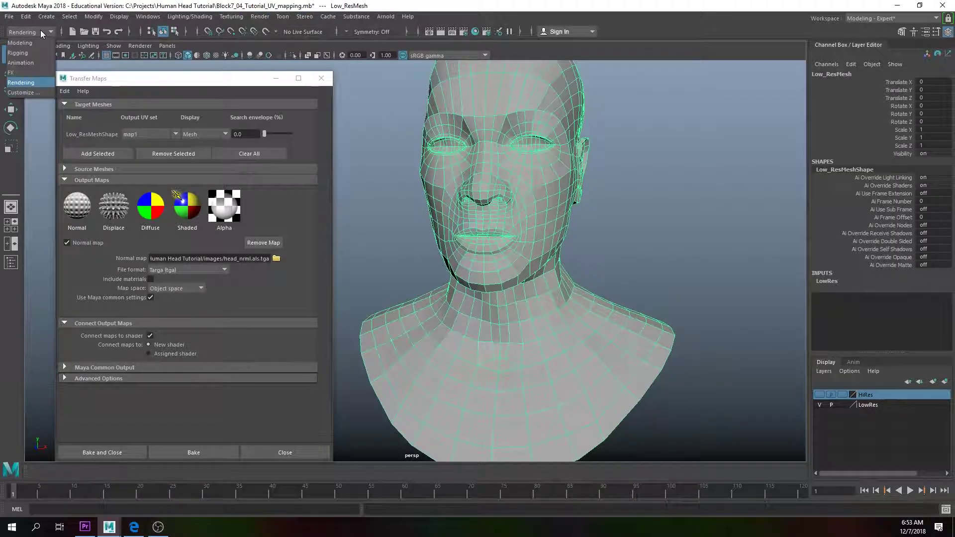
{"action": "left_click", "coordinate": [23, 44]}
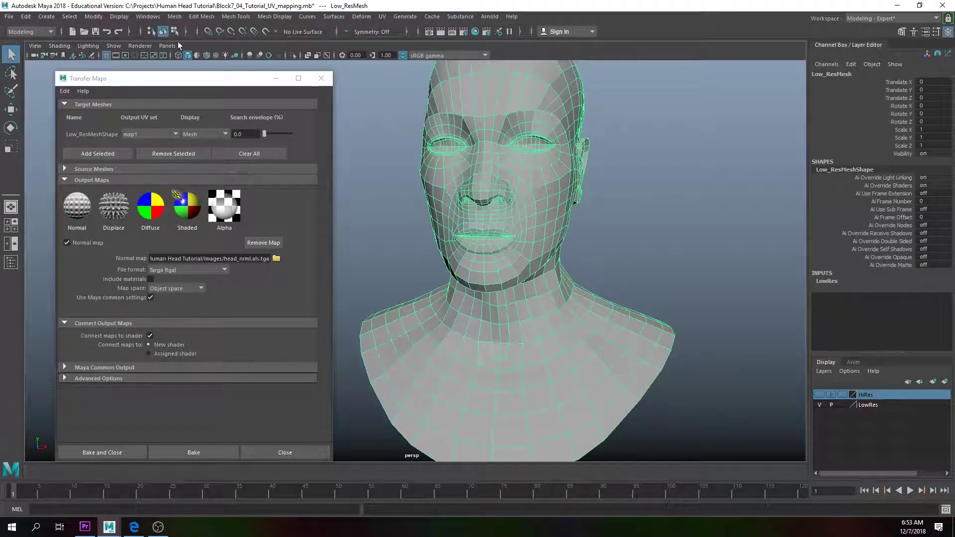
{"action": "left_click", "coordinate": [381, 17]}
{"action": "left_click", "coordinate": [401, 34]}
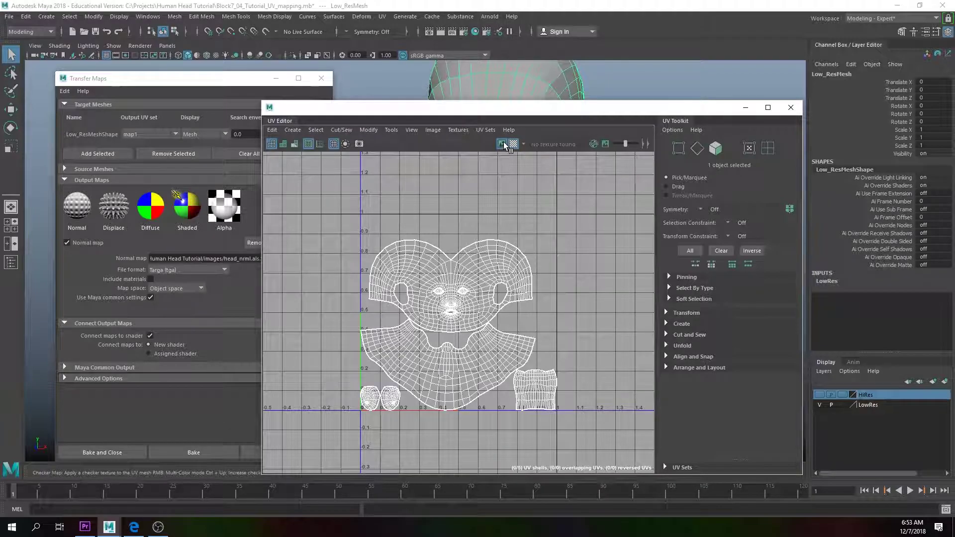
- Close the Transfer Maps window and narrow the UV Editor so the head shows beside it, with the low-resolution head selected
{"action": "left_click", "coordinate": [504, 142]}
{"action": "left_click", "coordinate": [510, 144]}
{"action": "left_click_drag", "start_coordinate": [675, 107], "coordinate": [420, 95]}
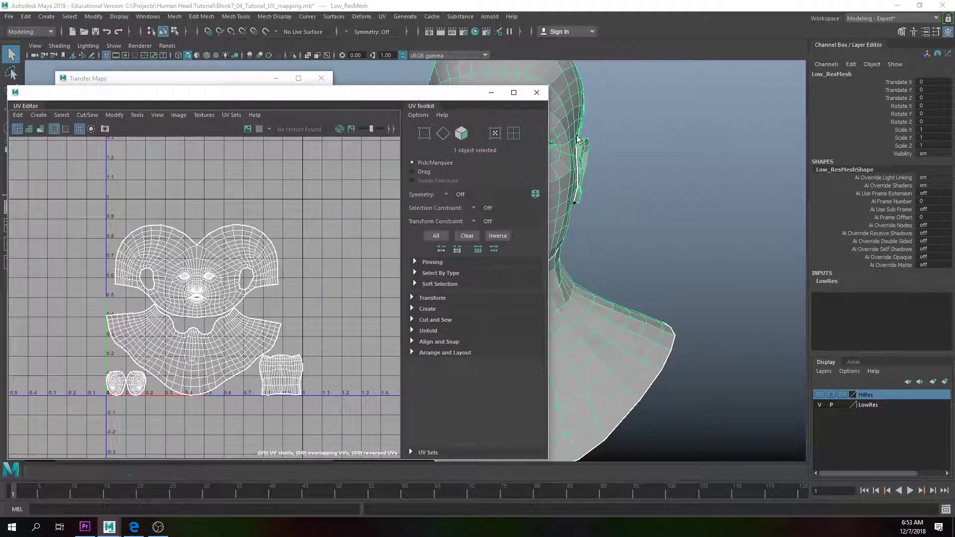
{"action": "left_click", "coordinate": [225, 70]}
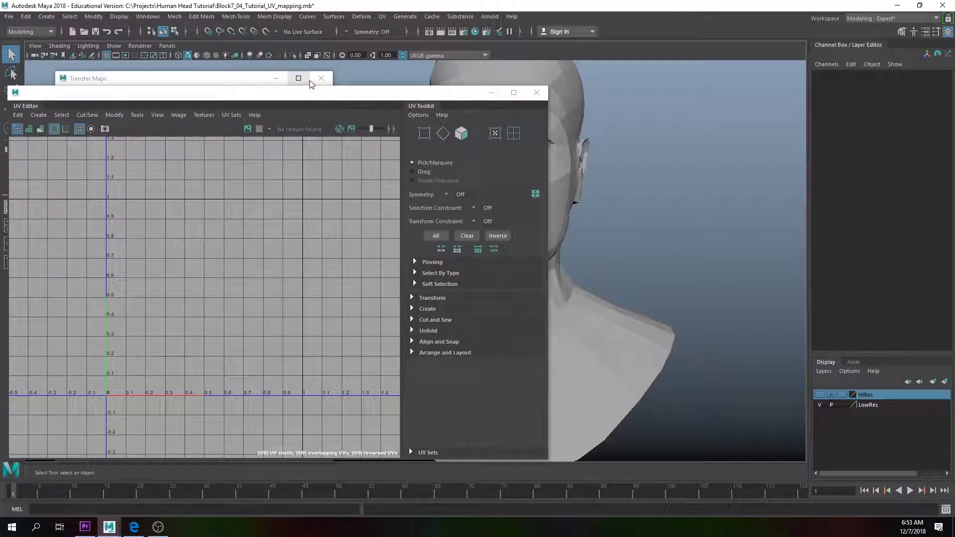
{"action": "left_click", "coordinate": [321, 78]}
{"action": "left_click_drag", "start_coordinate": [437, 97], "coordinate": [459, 79]}
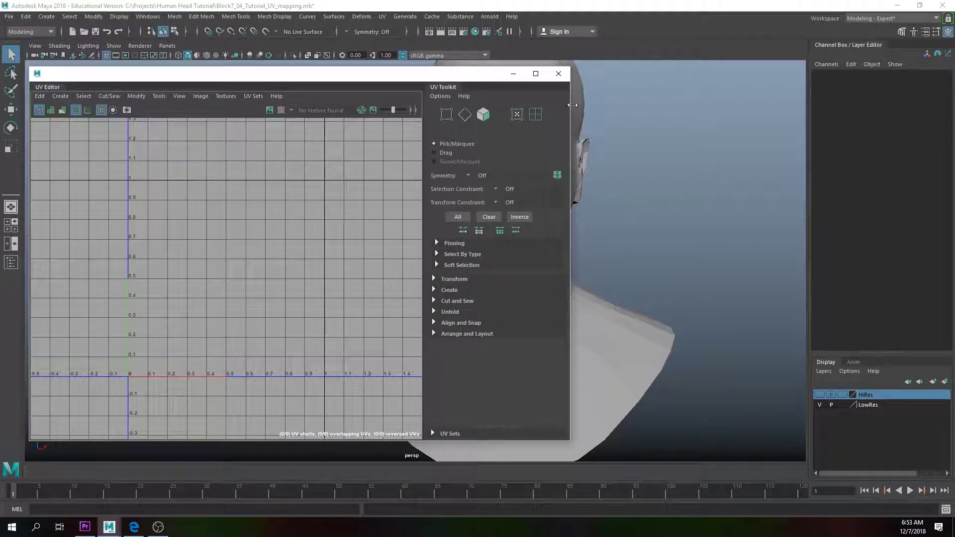
{"action": "left_click_drag", "start_coordinate": [570, 106], "coordinate": [405, 107]}
{"action": "left_click", "coordinate": [526, 180]}
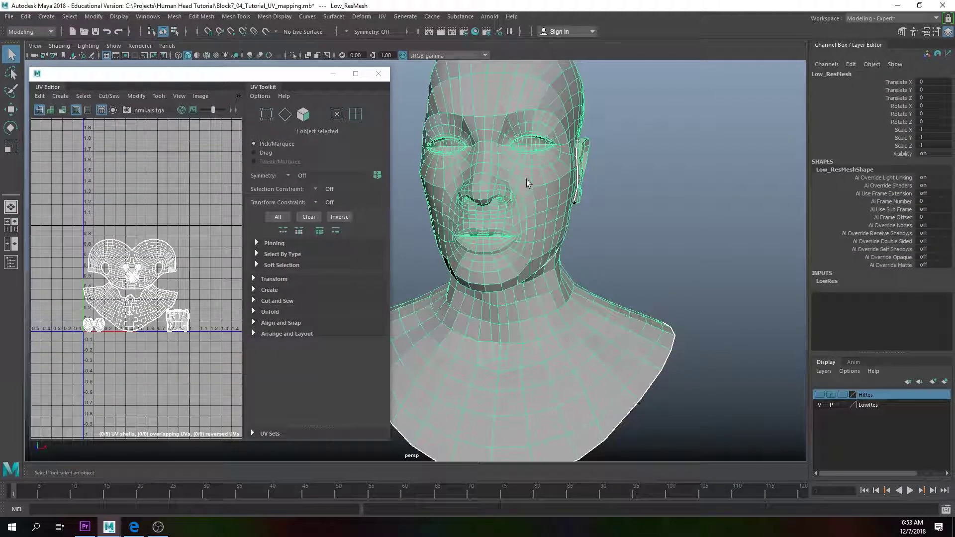
- Assign a new Blinn material to the low-resolution head
{"action": "mouse_move", "coordinate": [546, 202]}
{"action": "left_mouse_down", "text": "alt"}
{"action": "mouse_move", "coordinate": [518, 192]}
{"action": "mouse_move", "coordinate": [505, 202]}
{"action": "mouse_move", "coordinate": [537, 218]}
{"action": "left_mouse_up", "text": "alt"}
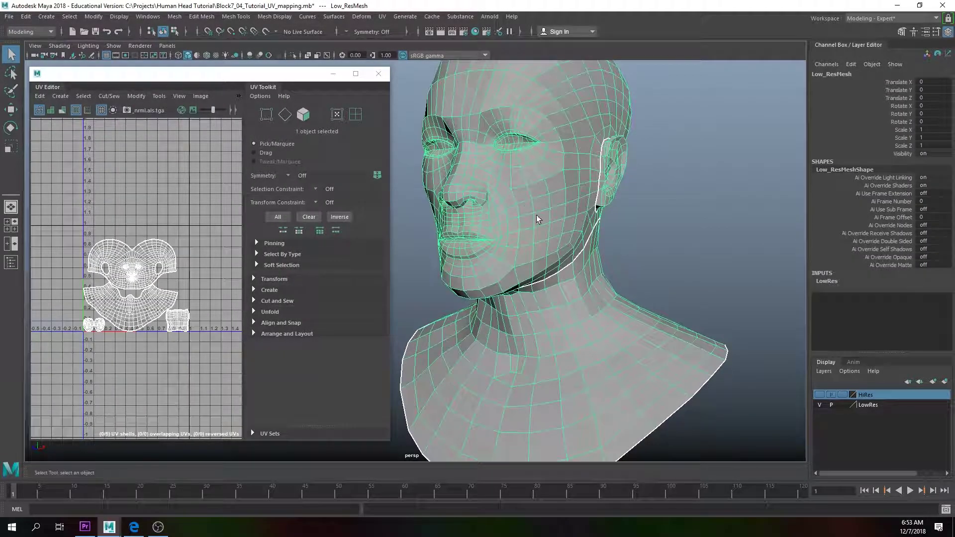
{"action": "right_click_drag", "start_coordinate": [488, 119], "coordinate": [487, 373]}
{"action": "left_click_drag", "start_coordinate": [381, 180], "coordinate": [606, 92]}
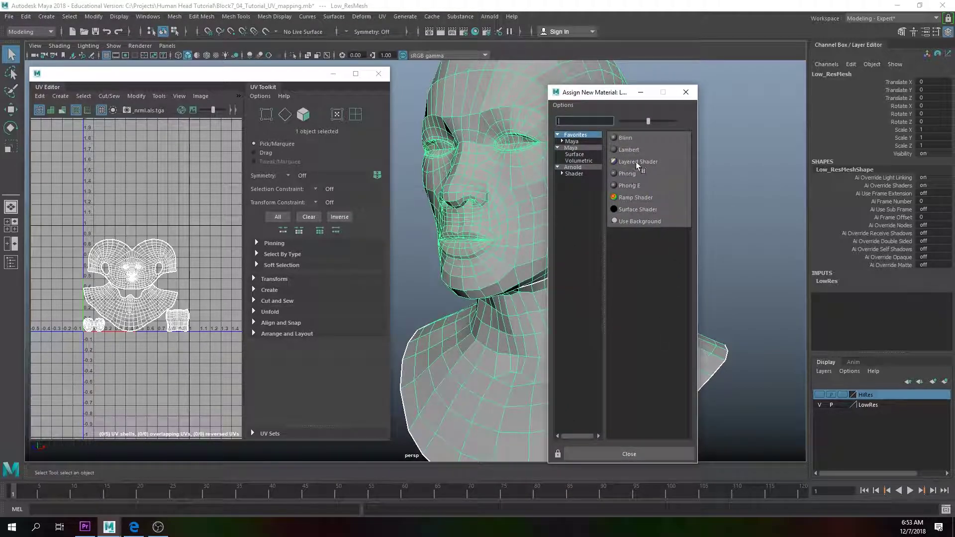
{"action": "left_click", "coordinate": [637, 139]}
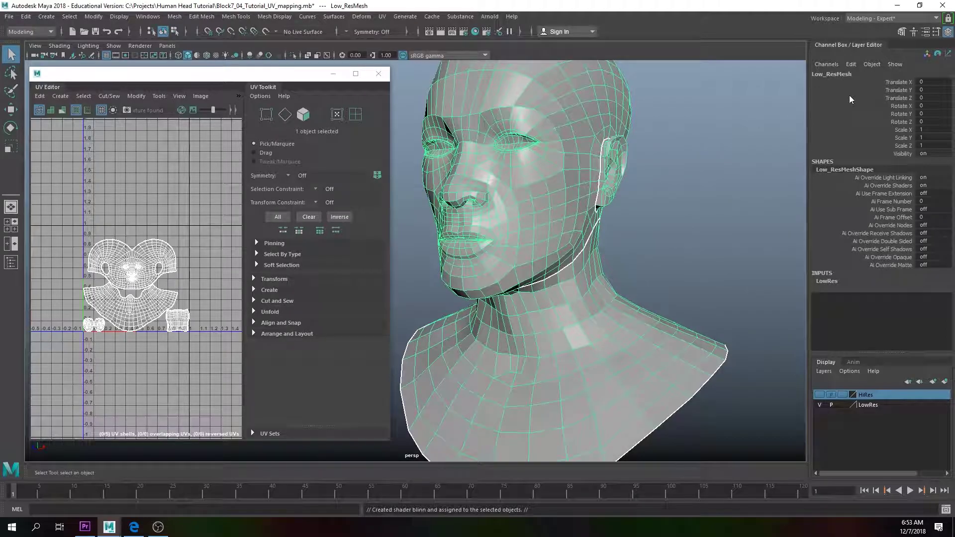
- Connect a File texture to the Bump Mapping attribute of the head's Blinn material
{"action": "left_click", "coordinate": [925, 31]}
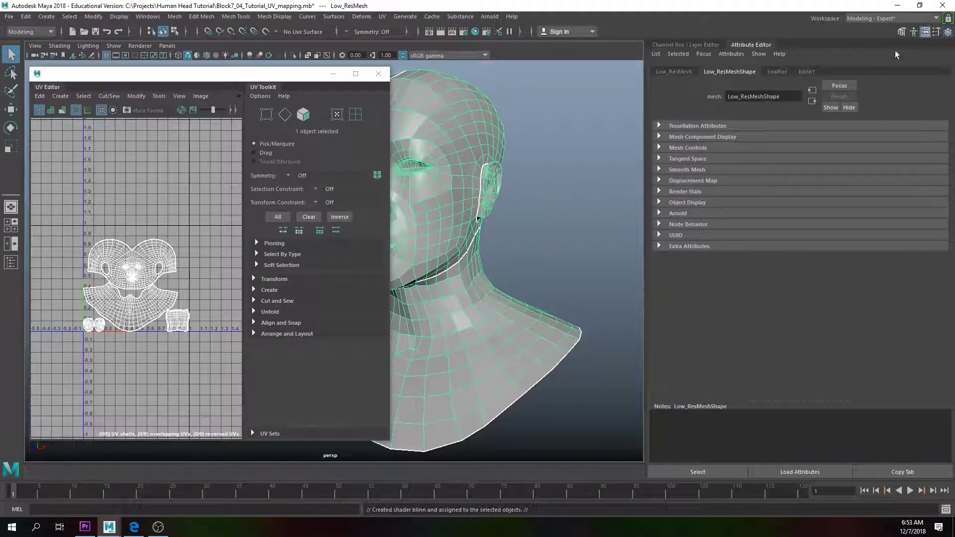
{"action": "left_click", "coordinate": [808, 71]}
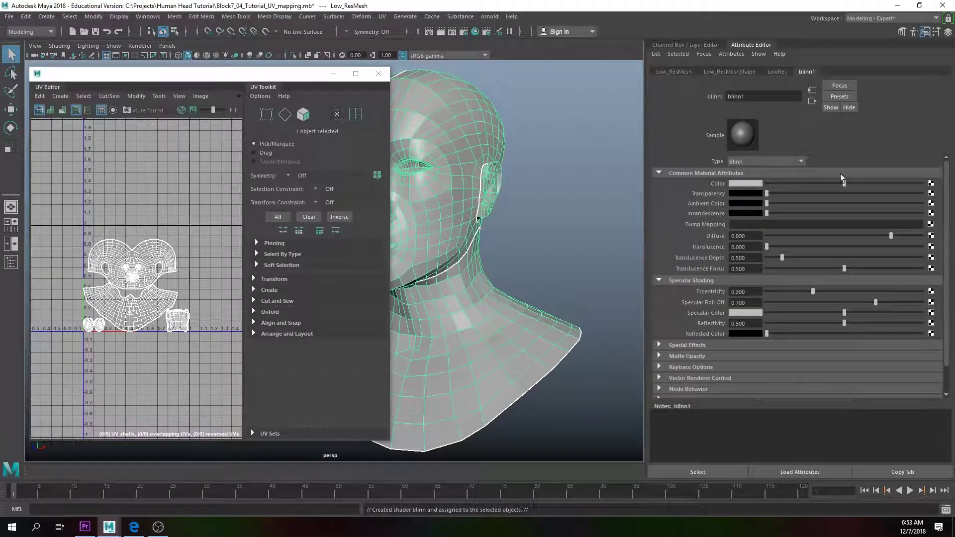
{"action": "left_click", "coordinate": [930, 224]}
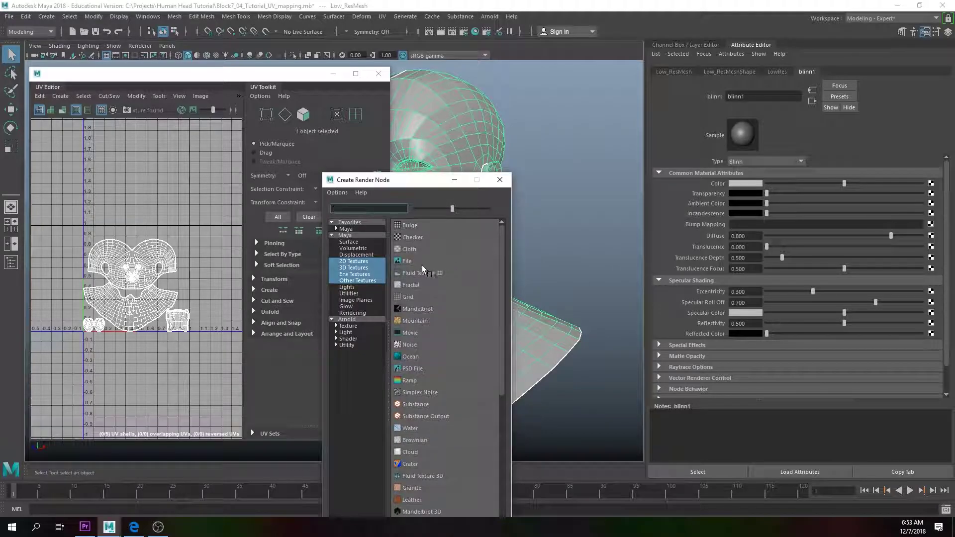
{"action": "left_click", "coordinate": [407, 261]}
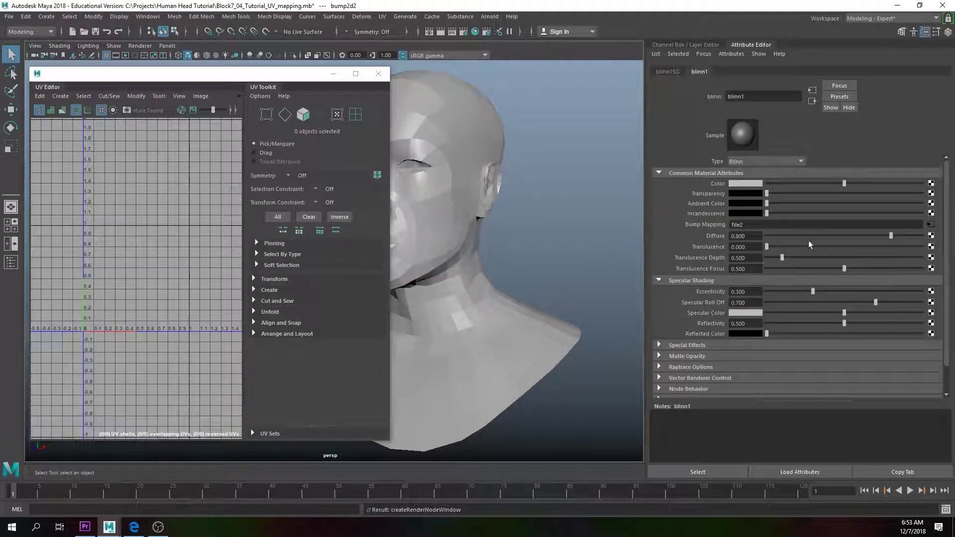
- Load head_nrml.als.tga from the project's images folder as the bump file texture's image
{"action": "left_click", "coordinate": [930, 224]}
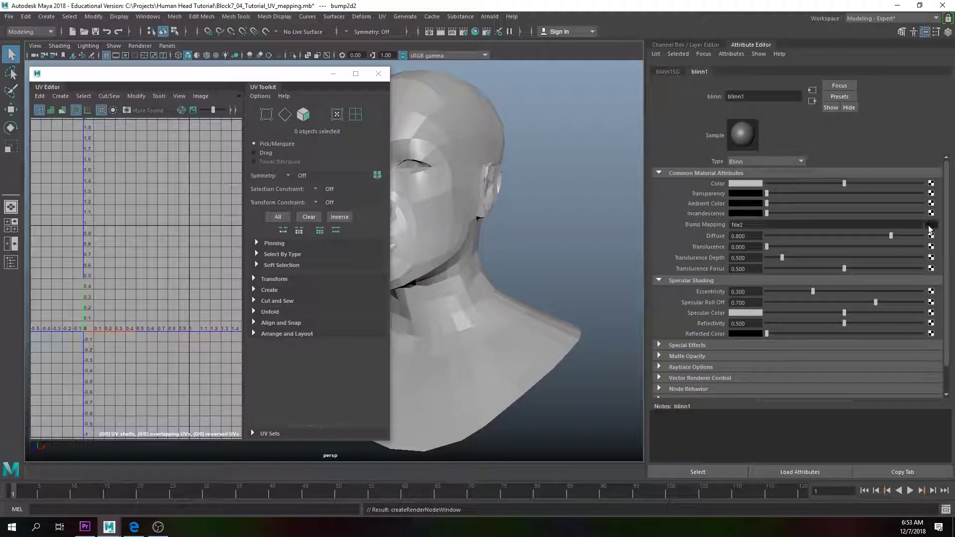
{"action": "left_click", "coordinate": [934, 207]}
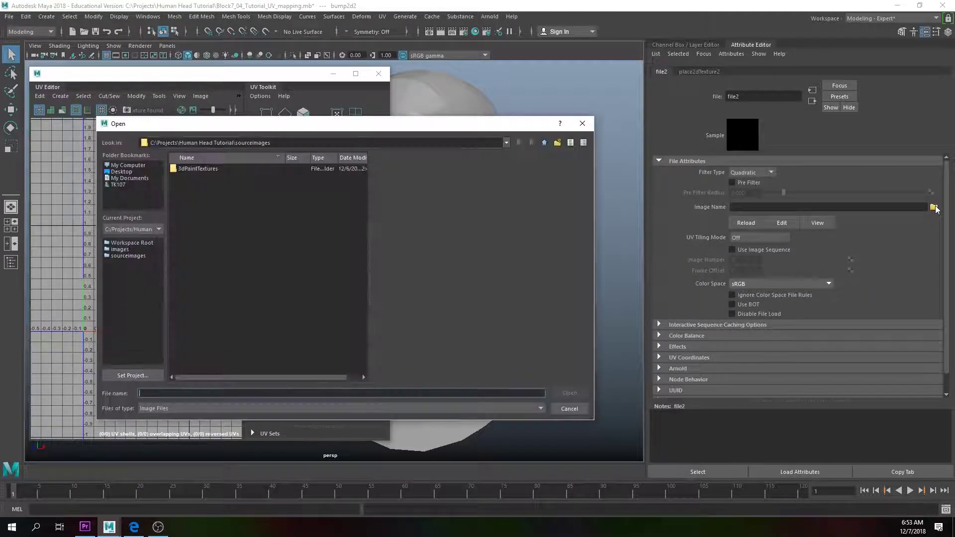
{"action": "left_click", "coordinate": [545, 143]}
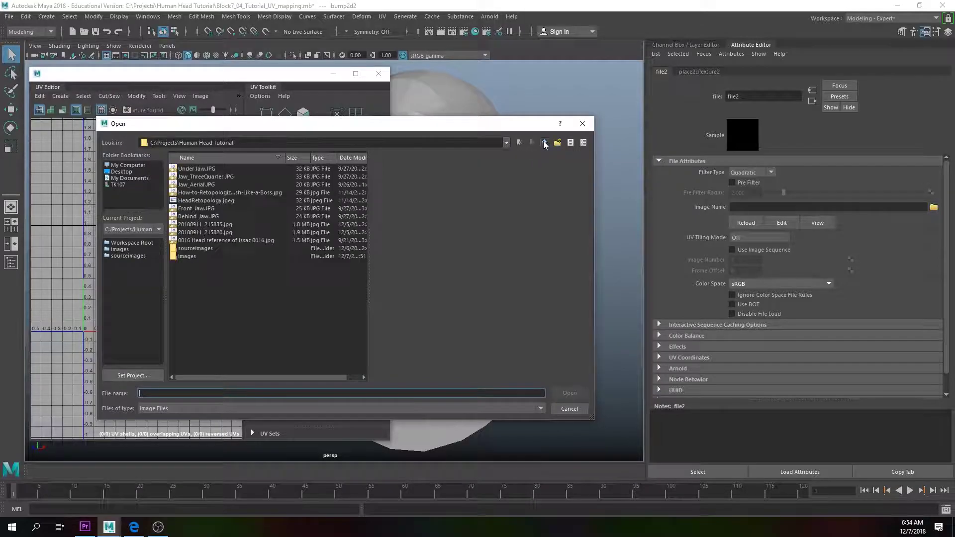
{"action": "double_click", "coordinate": [188, 256]}
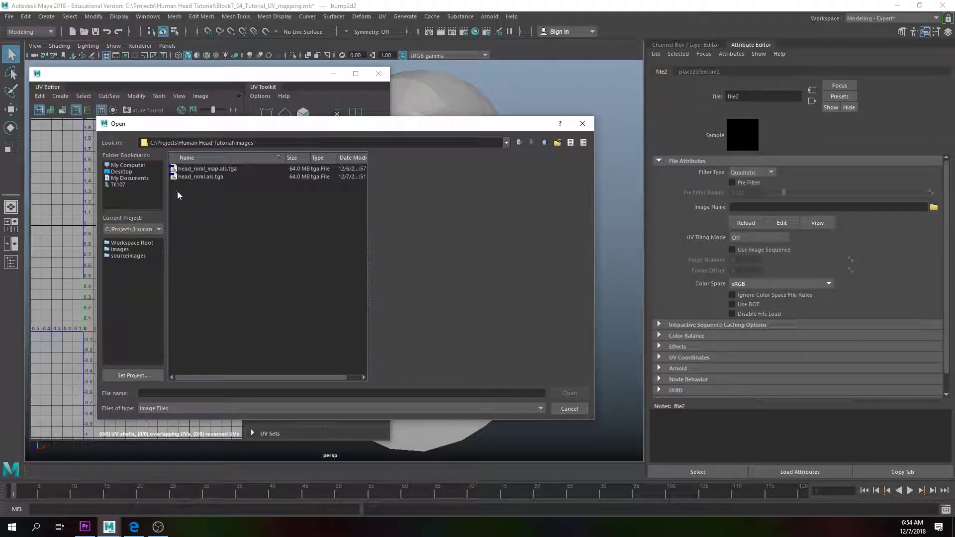
{"action": "left_click", "coordinate": [190, 177]}
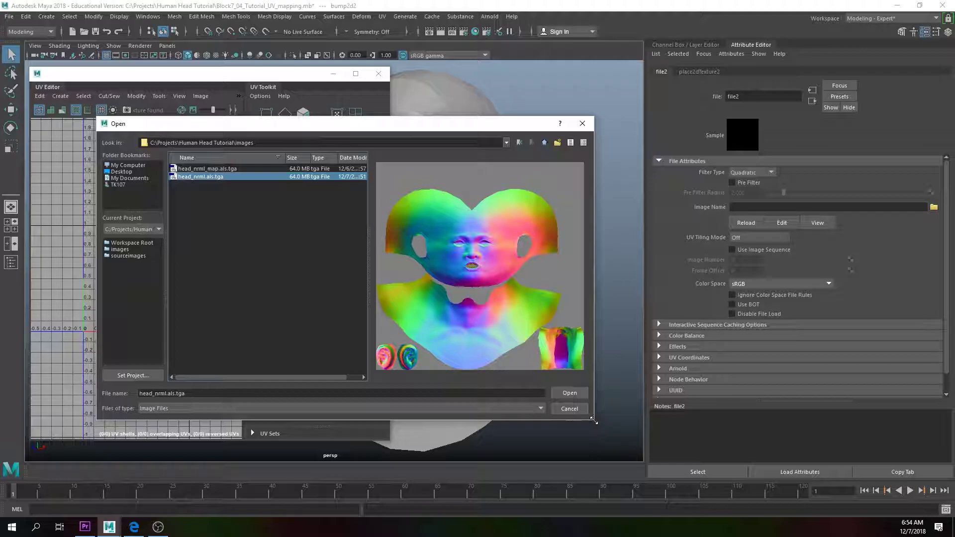
{"action": "left_click_drag", "start_coordinate": [594, 421], "coordinate": [643, 451]}
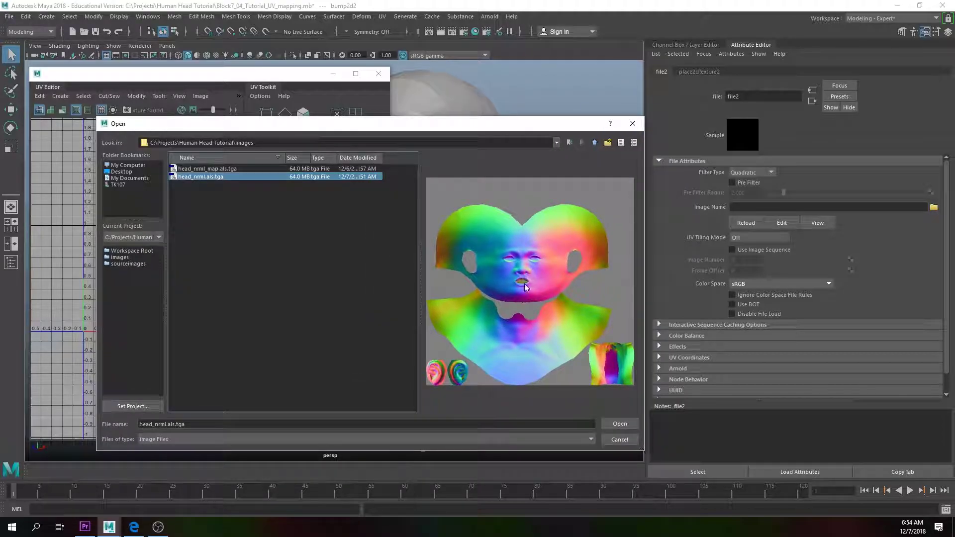
{"action": "left_click_drag", "start_coordinate": [489, 129], "coordinate": [447, 107]}
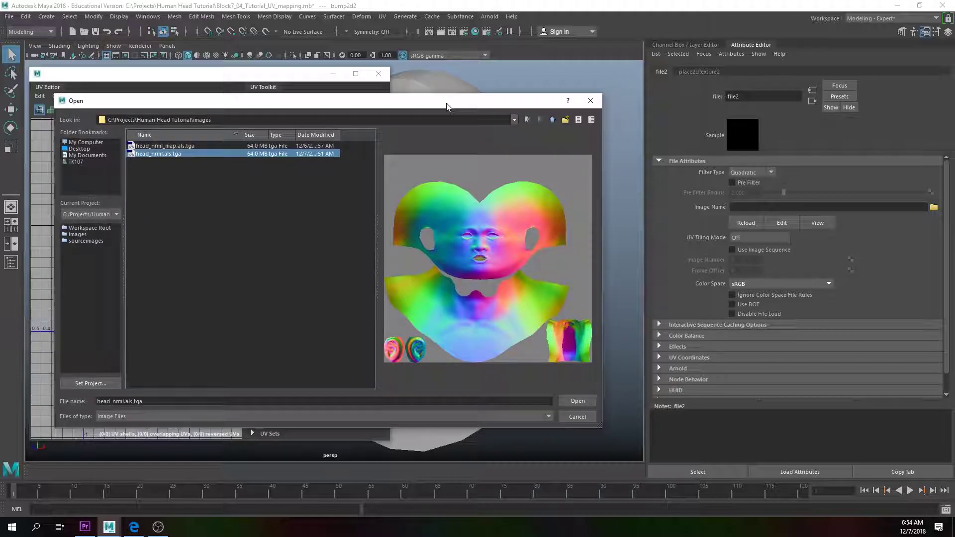
{"action": "left_click", "coordinate": [575, 402]}
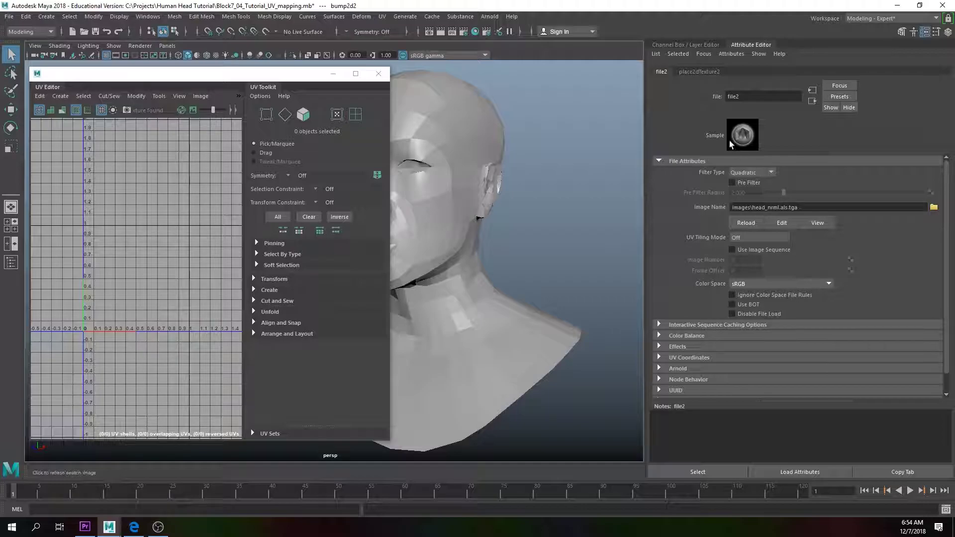
- Set the bump node's Use As option to Object Space Normals
{"action": "left_click", "coordinate": [811, 102]}
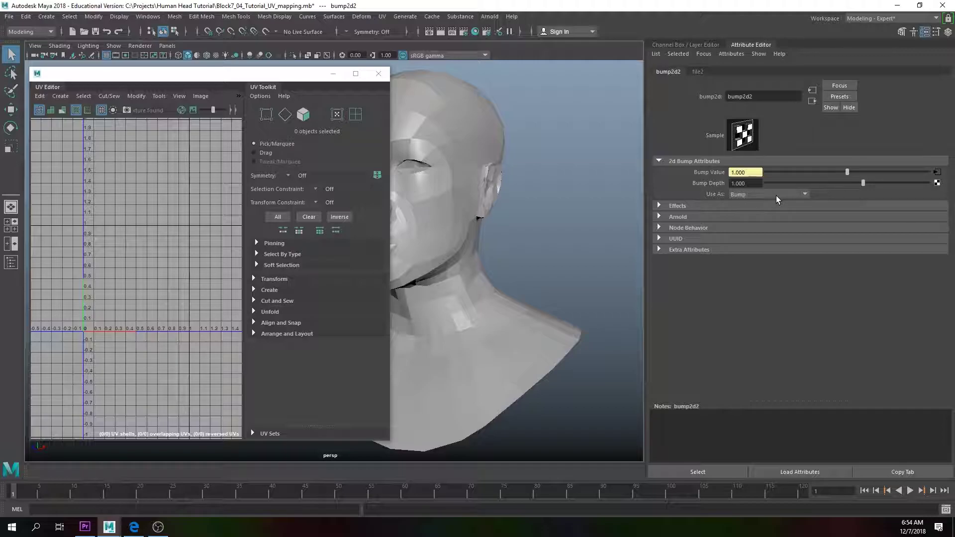
{"action": "left_click", "coordinate": [804, 195]}
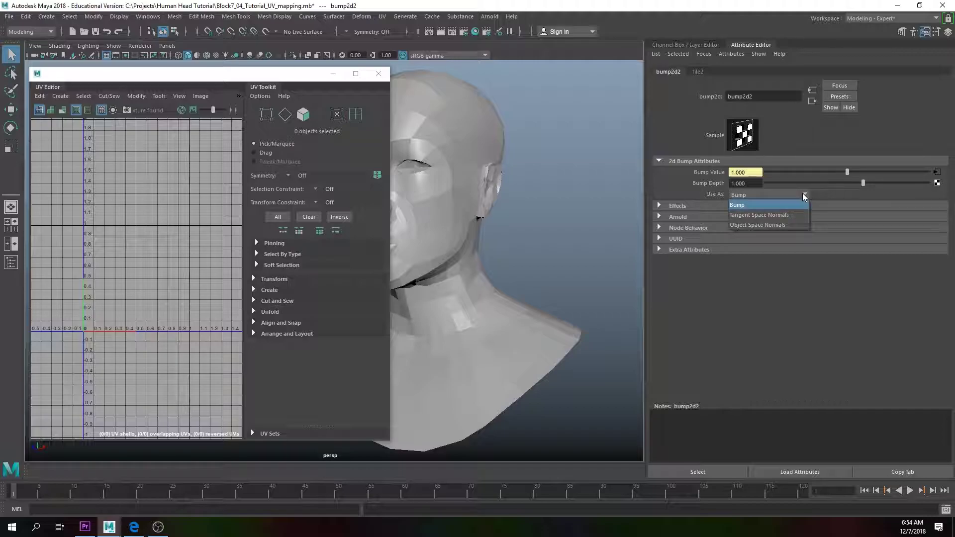
{"action": "left_click", "coordinate": [767, 224]}
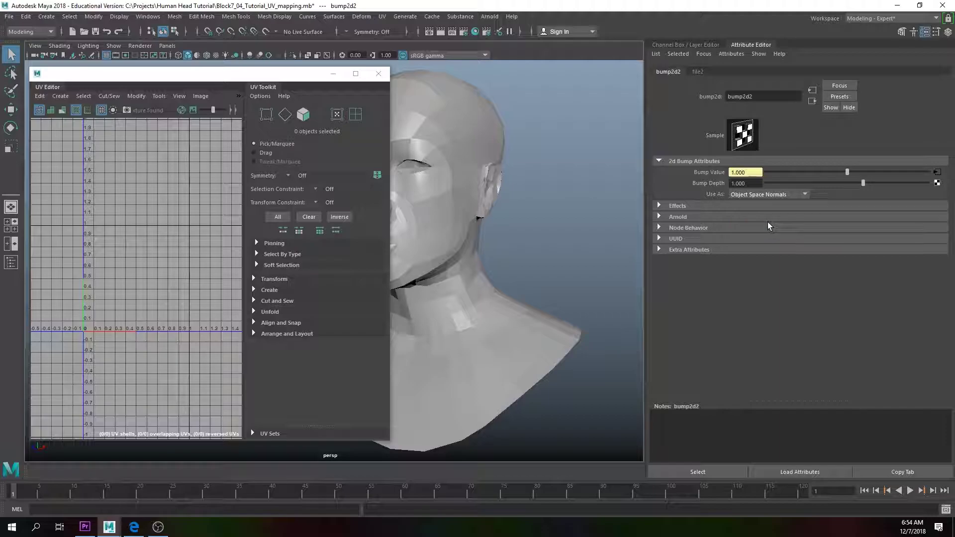
- Select the low-resolution head, widen the UV Editor and display the head_nrml texture behind the UV shells
{"action": "left_click", "coordinate": [462, 165]}
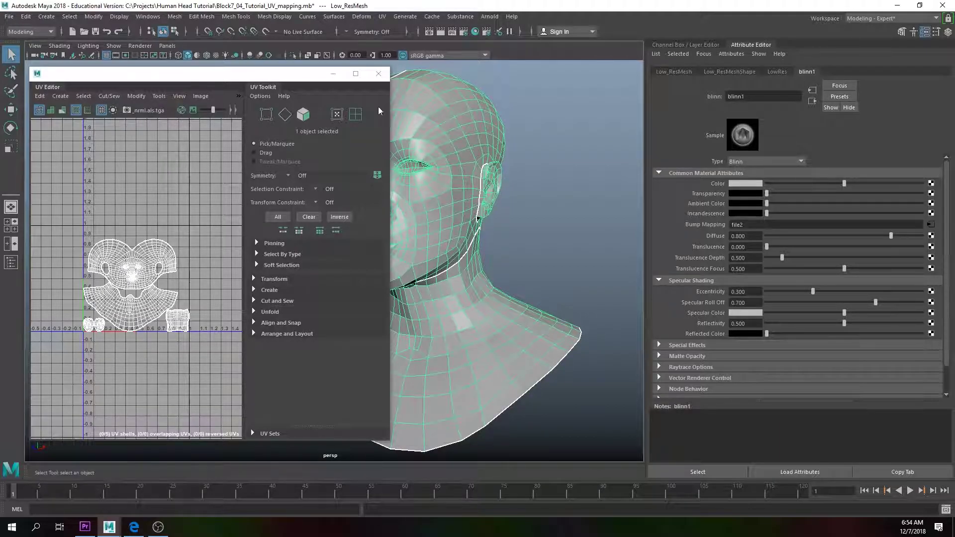
{"action": "left_click", "coordinate": [193, 110]}
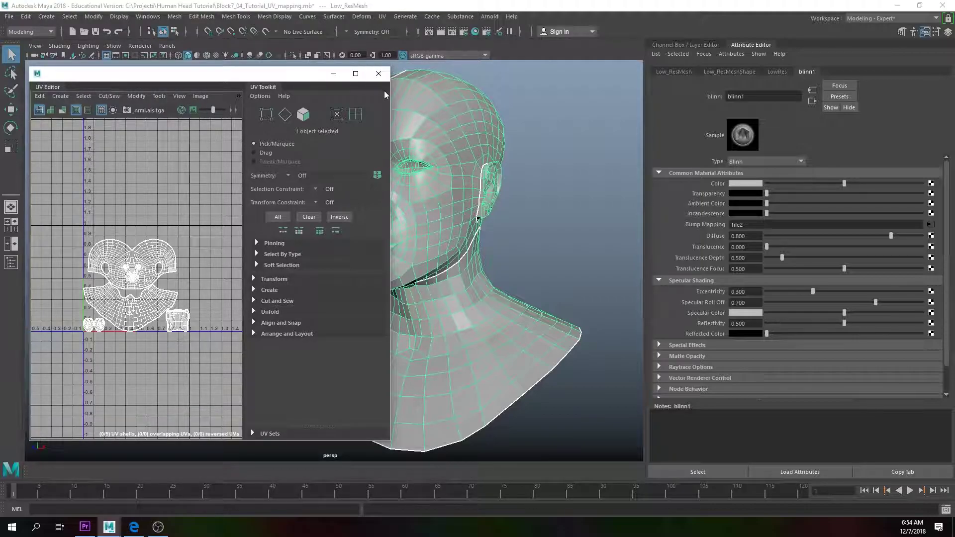
{"action": "left_click_drag", "start_coordinate": [390, 92], "coordinate": [547, 93]}
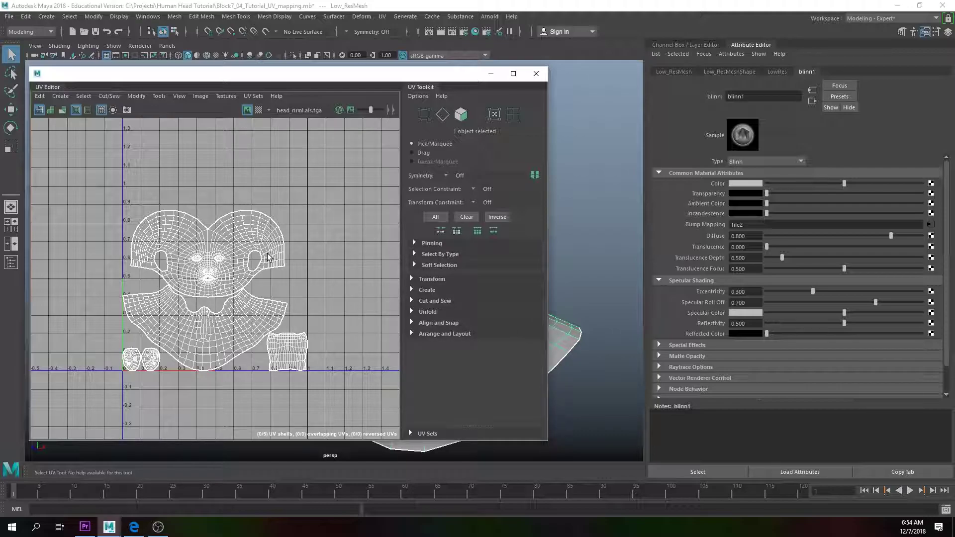
{"action": "left_click", "coordinate": [558, 335]}
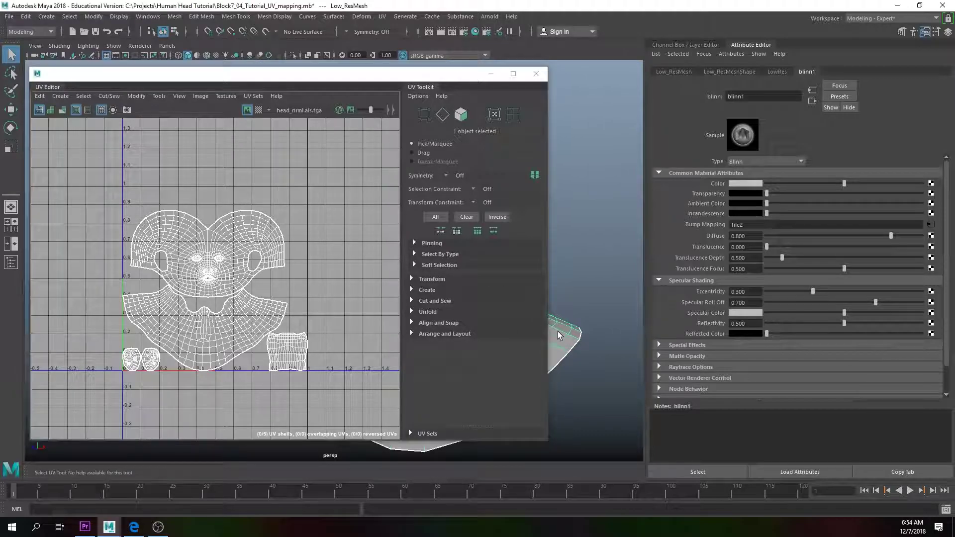
{"action": "left_click", "coordinate": [259, 110]}
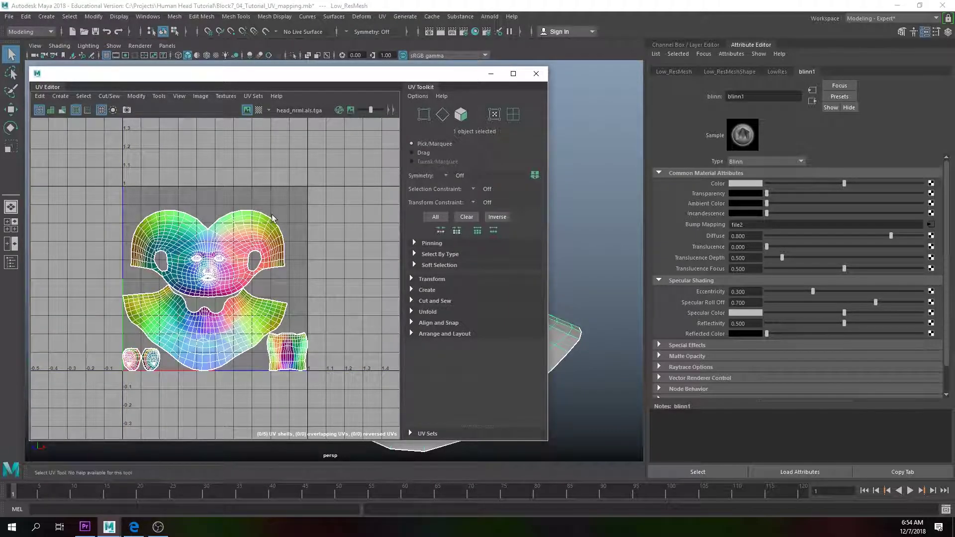
{"action": "scroll", "coordinate": [273, 217], "scroll_direction": "up", "scroll_amount": 2}
{"action": "scroll", "coordinate": [270, 217], "scroll_direction": "up", "scroll_amount": 2}
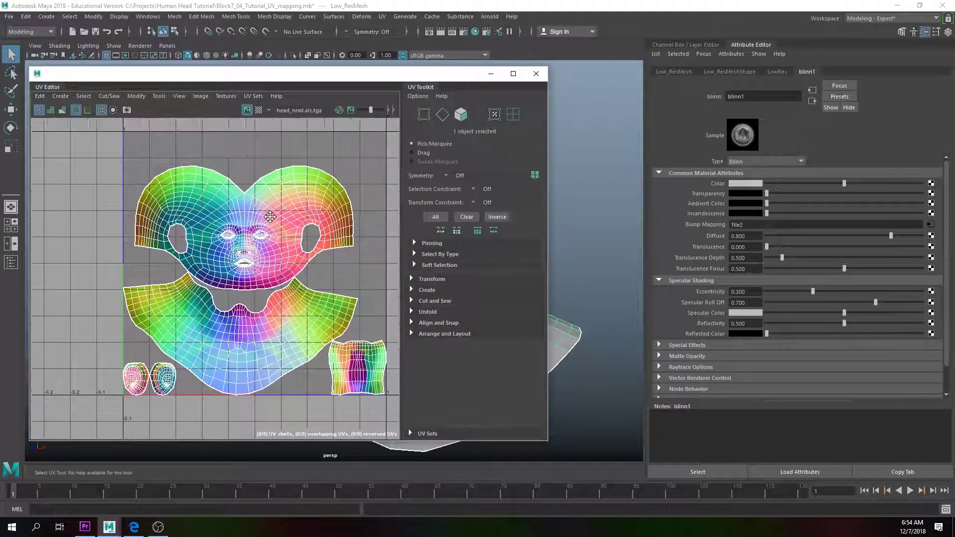
{"action": "scroll", "coordinate": [270, 216], "scroll_direction": "up", "scroll_amount": 3}
{"action": "scroll", "coordinate": [205, 175], "scroll_direction": "up", "scroll_amount": 2}
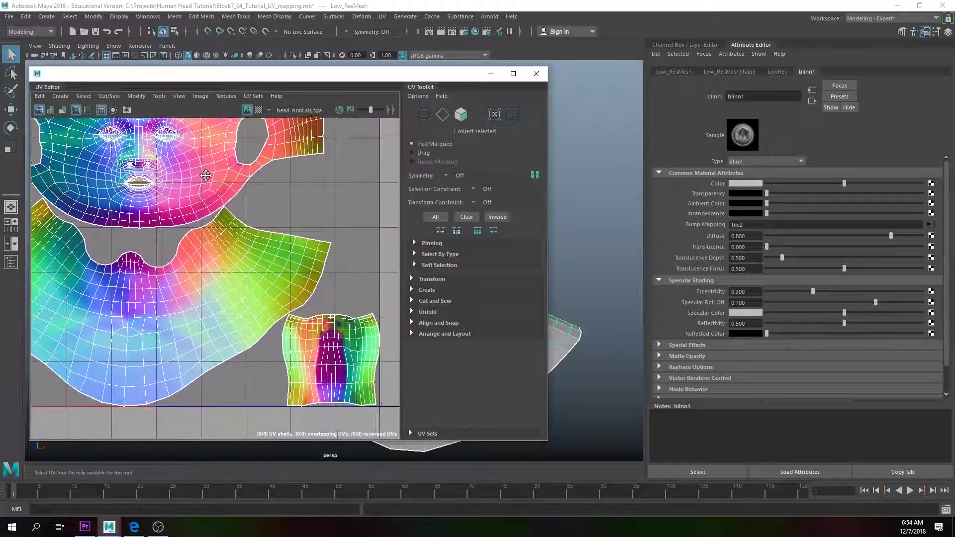
{"action": "middle_click_drag", "start_coordinate": [205, 175], "coordinate": [291, 286], "text": "alt"}
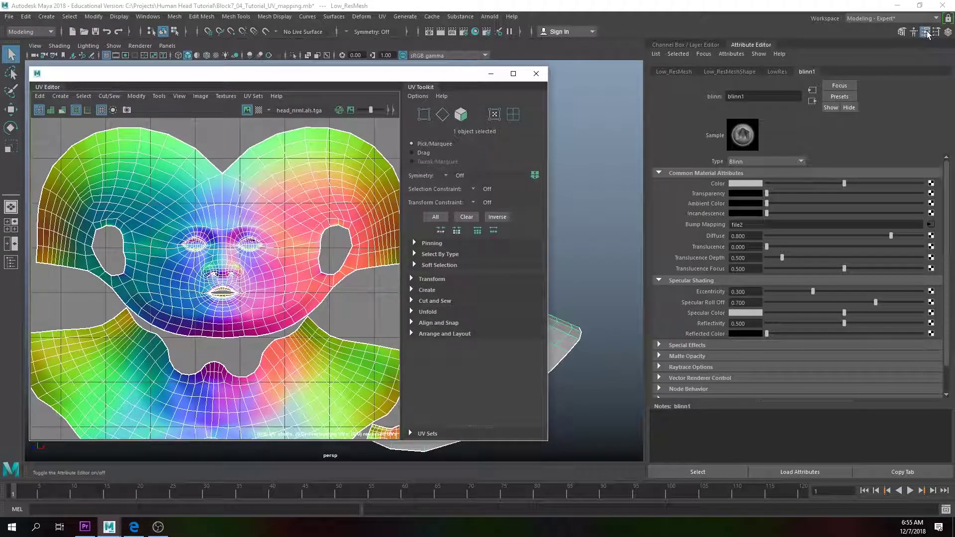
- Hide the Attribute Editor and Channel Box sidebars and arrange the full head beside the UV Editor
{"action": "left_click", "coordinate": [947, 31]}
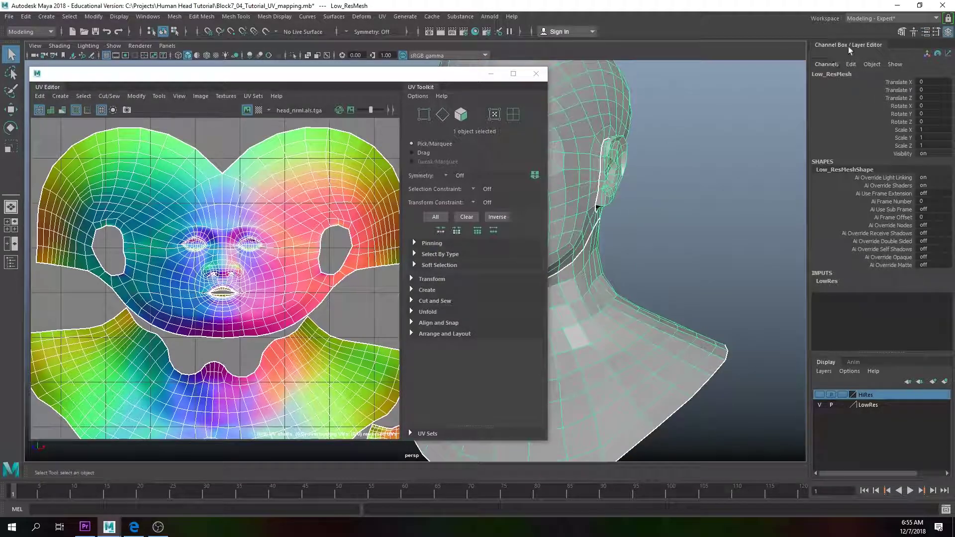
{"action": "left_click", "coordinate": [947, 32]}
{"action": "scroll", "coordinate": [631, 178], "scroll_direction": "down", "scroll_amount": 3}
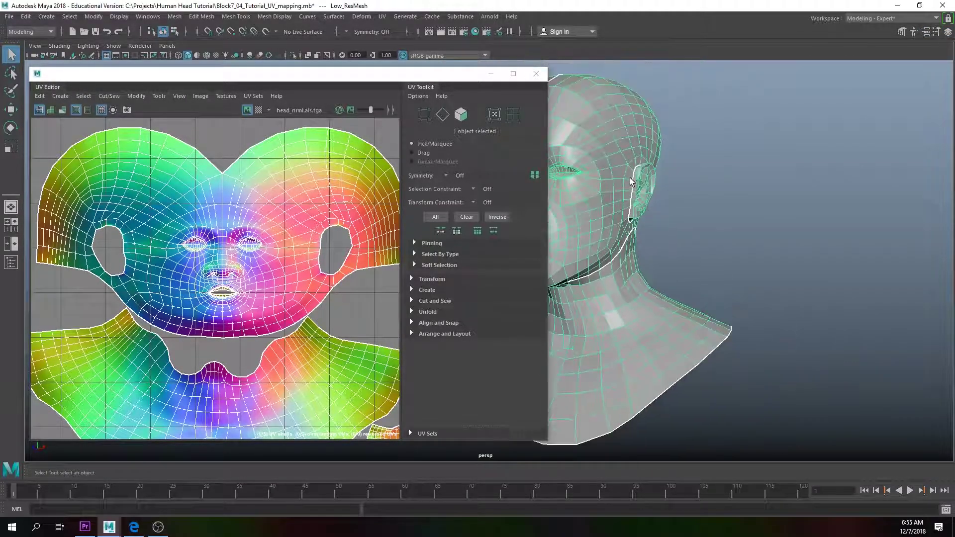
{"action": "middle_click_drag", "start_coordinate": [630, 178], "coordinate": [724, 180], "text": "alt"}
{"action": "left_click_drag", "start_coordinate": [709, 209], "coordinate": [718, 217], "text": "alt"}
{"action": "left_click_drag", "start_coordinate": [442, 74], "coordinate": [467, 75]}
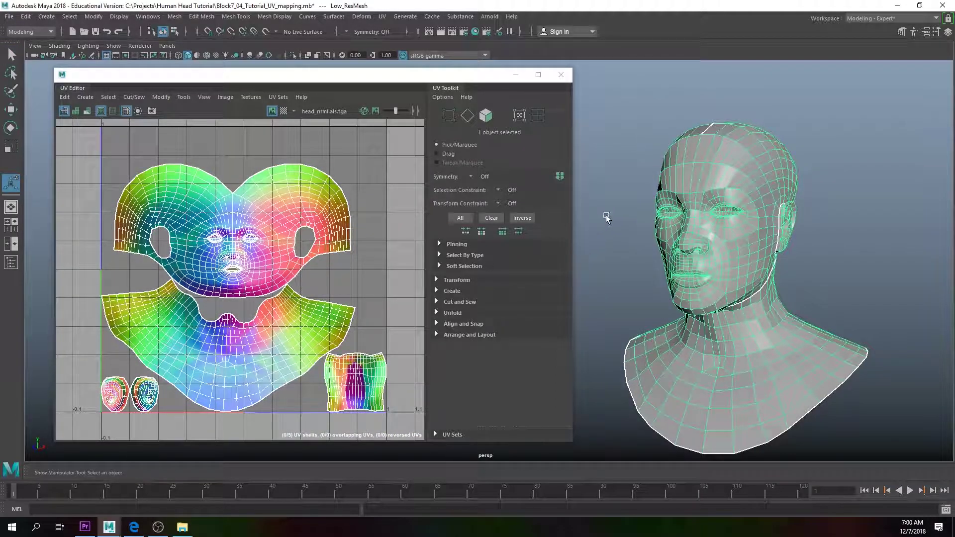
- Turn on textured shading in the perspective view to display the normal map on the low-resolution head
{"action": "left_click", "coordinate": [618, 154]}
{"action": "left_click", "coordinate": [673, 182]}
{"action": "key", "text": "6"}
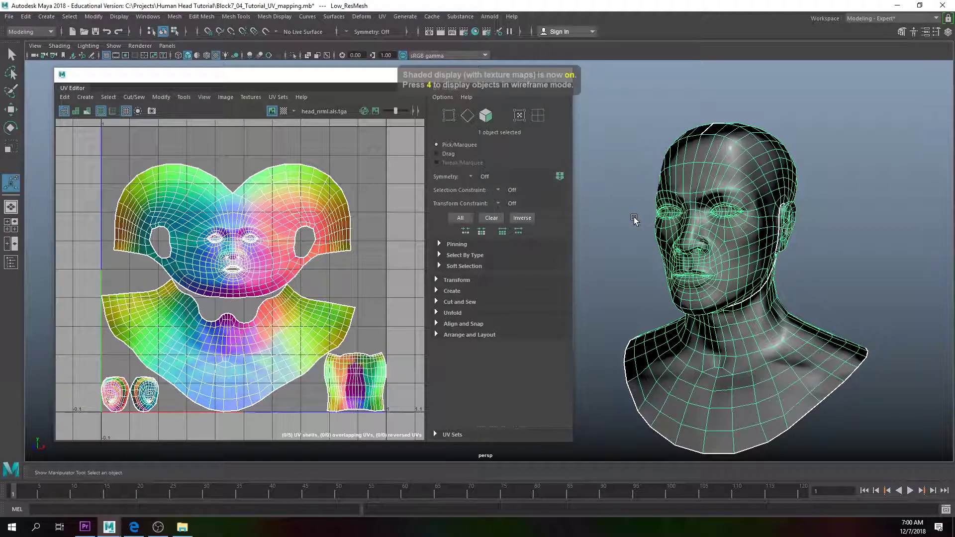
{"action": "left_click_drag", "start_coordinate": [652, 149], "coordinate": [728, 222], "text": "alt"}
{"action": "left_click", "coordinate": [639, 162]}
{"action": "middle_click_drag", "start_coordinate": [728, 222], "coordinate": [702, 245], "text": "alt"}
{"action": "left_click", "coordinate": [674, 252]}
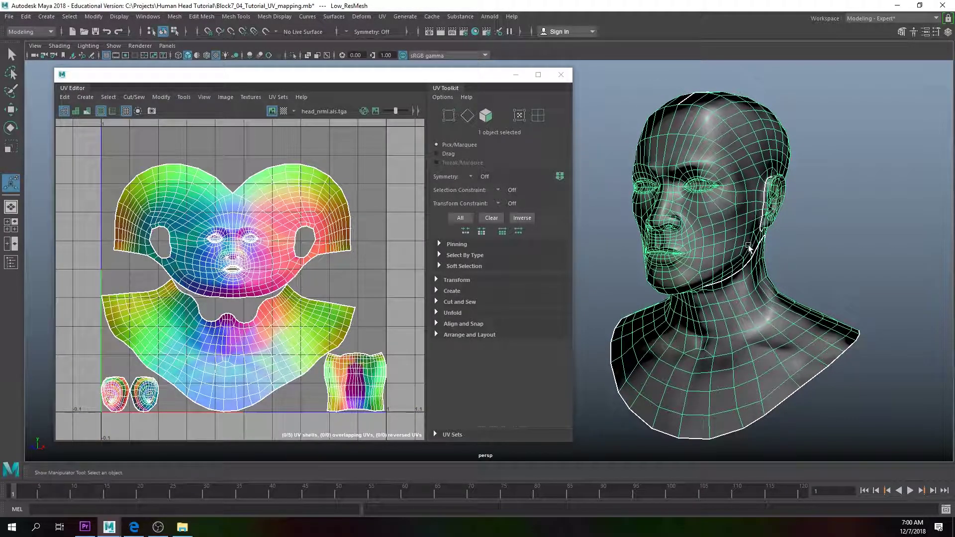